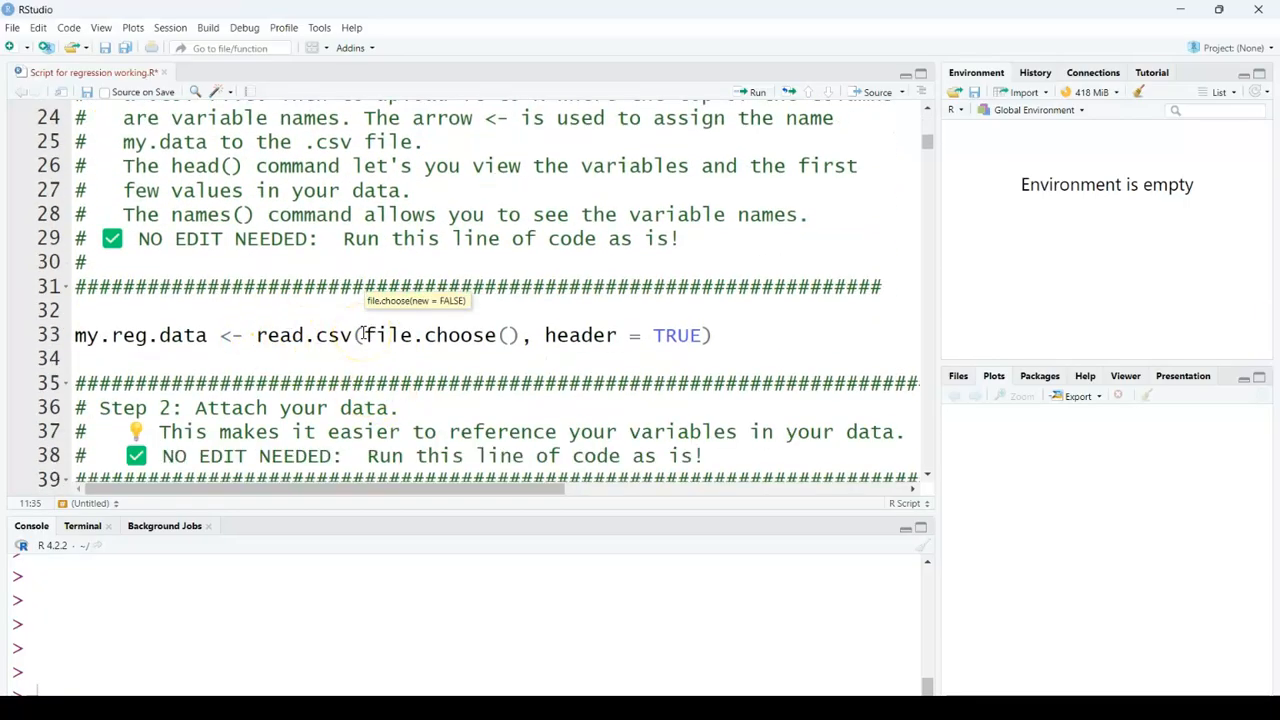
Step: Run the read.csv line and load the BA375 Clean Movie Data with Dummys file from the Unit 3 Working Examples folder
left_click_drag(714, 337, 73, 336)
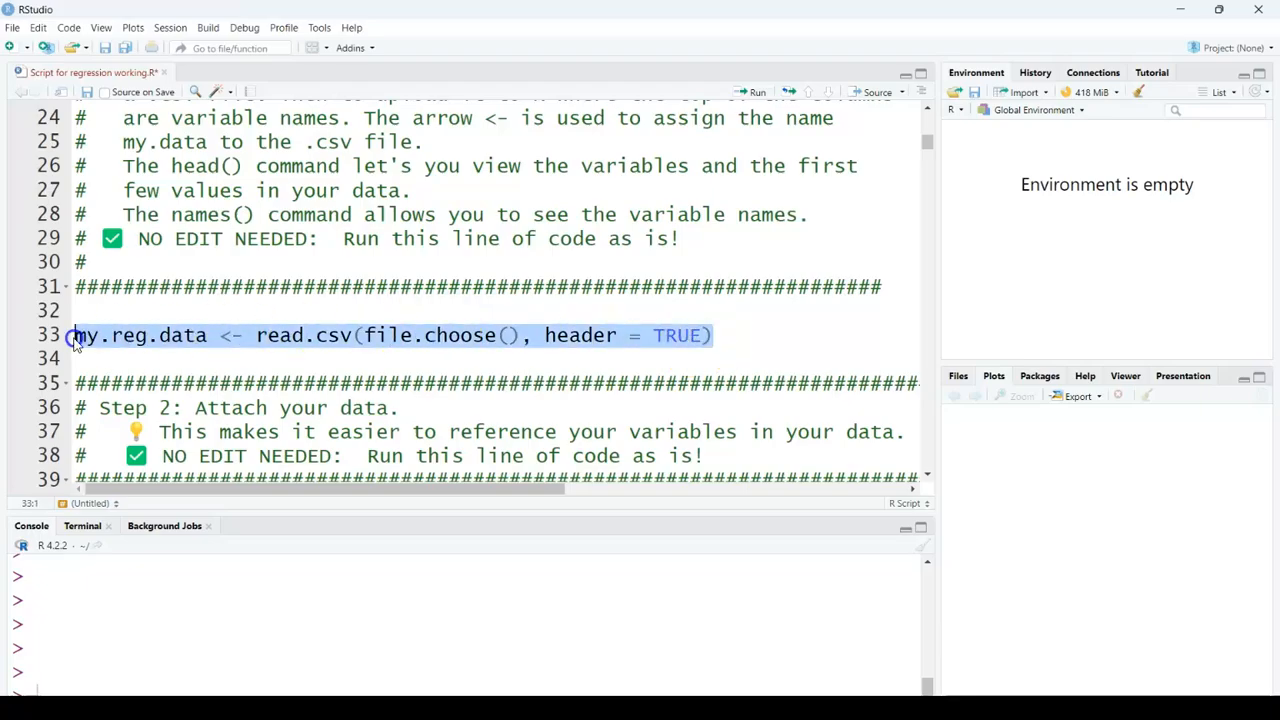
left_click(750, 92)
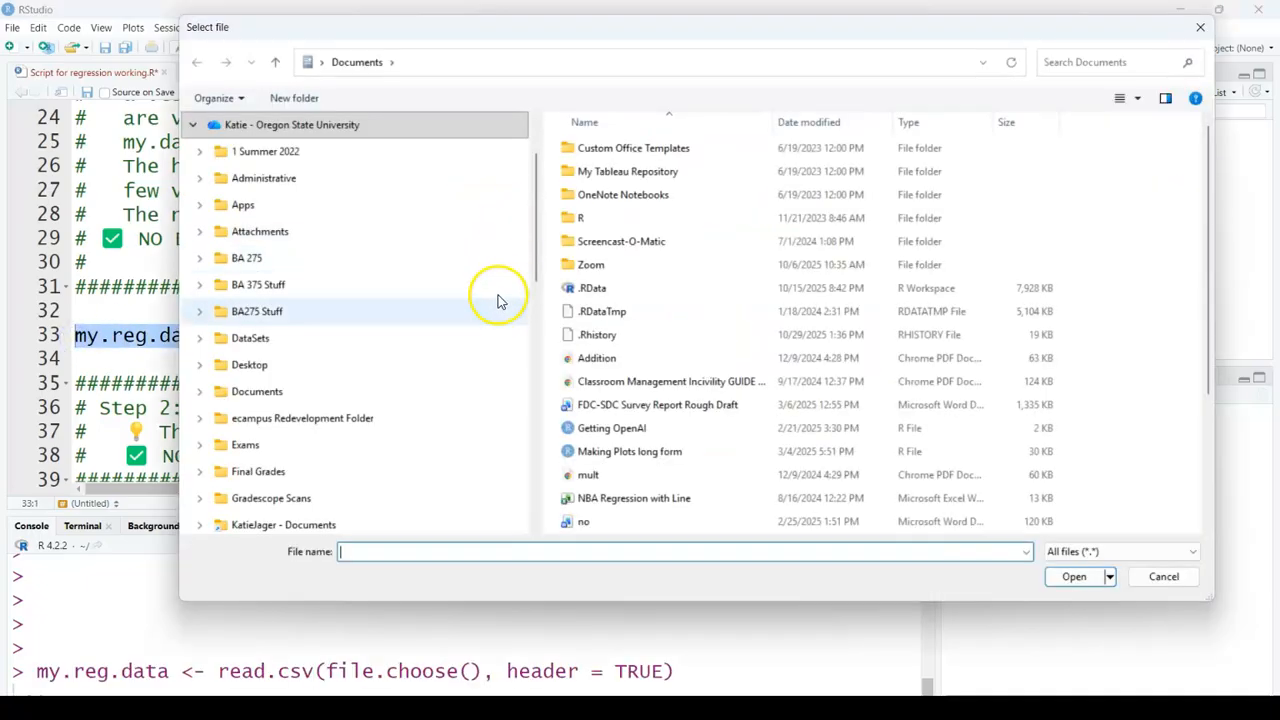
left_click(330, 285)
double_click(613, 308)
double_click(613, 253)
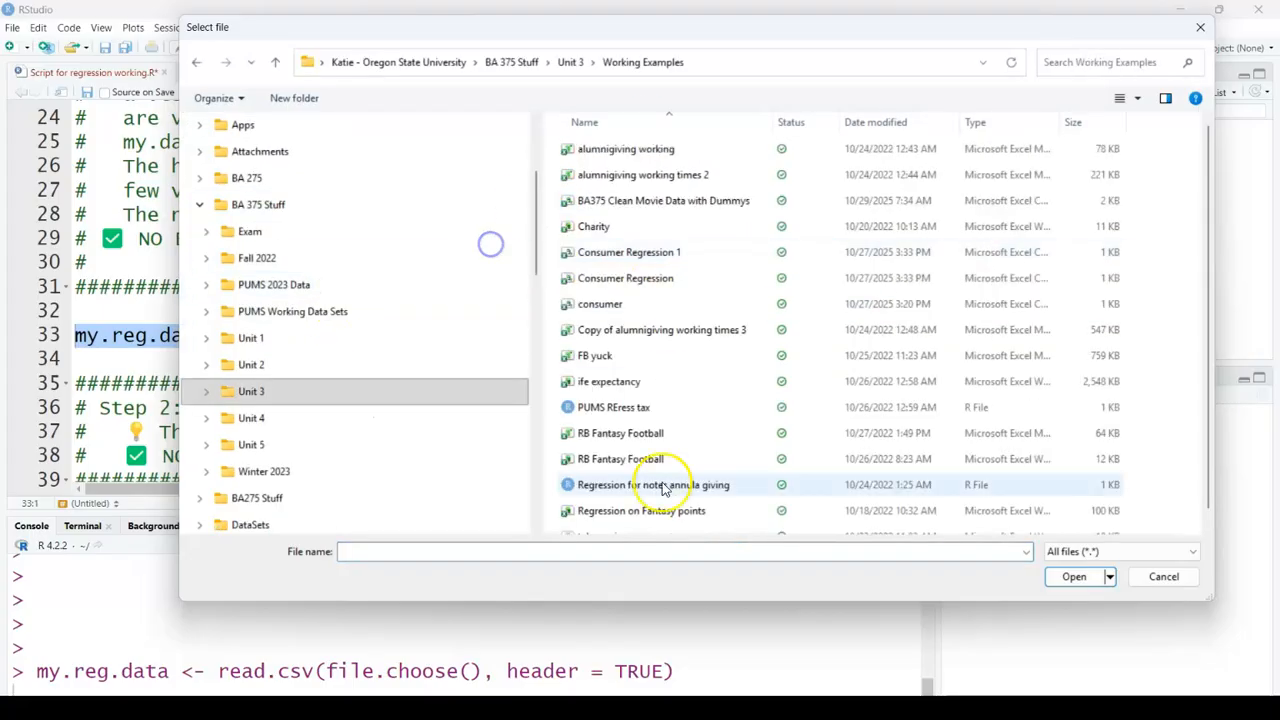
left_click(660, 202)
left_click(1073, 578)
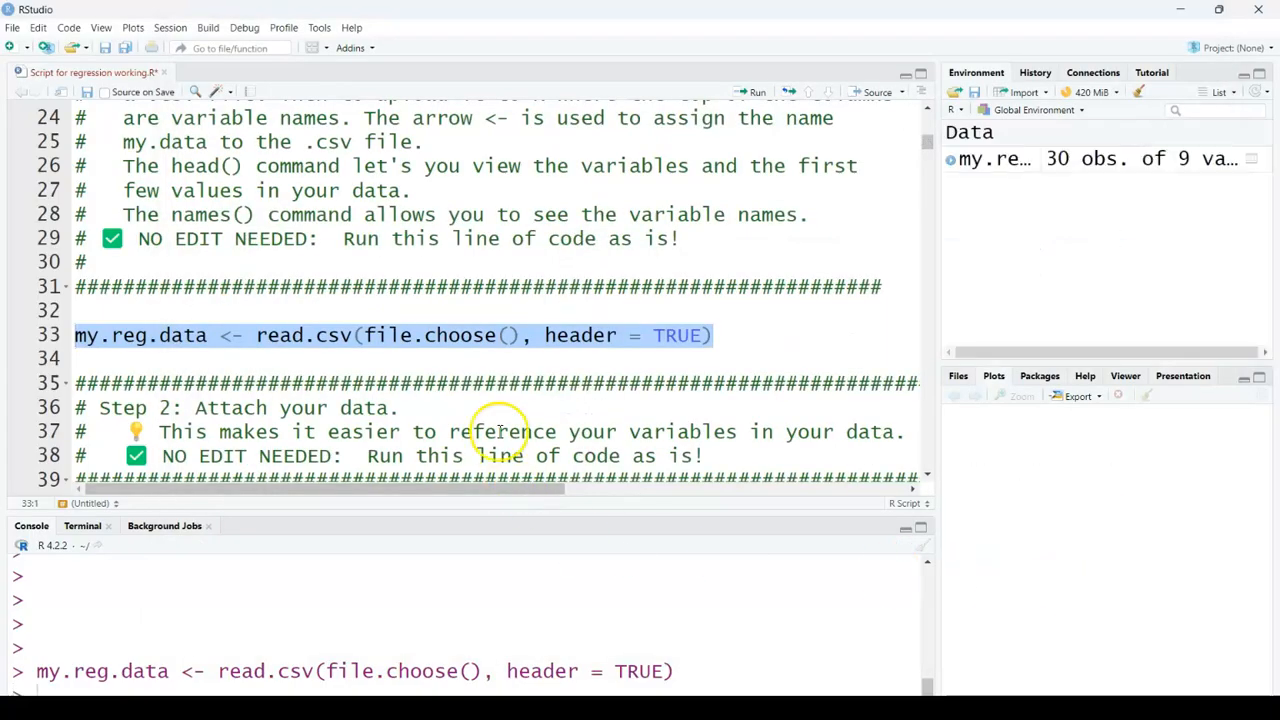
Step: Expand the my.reg.data data frame in the environment to examine its variables
left_click_drag(925, 228, 667, 224)
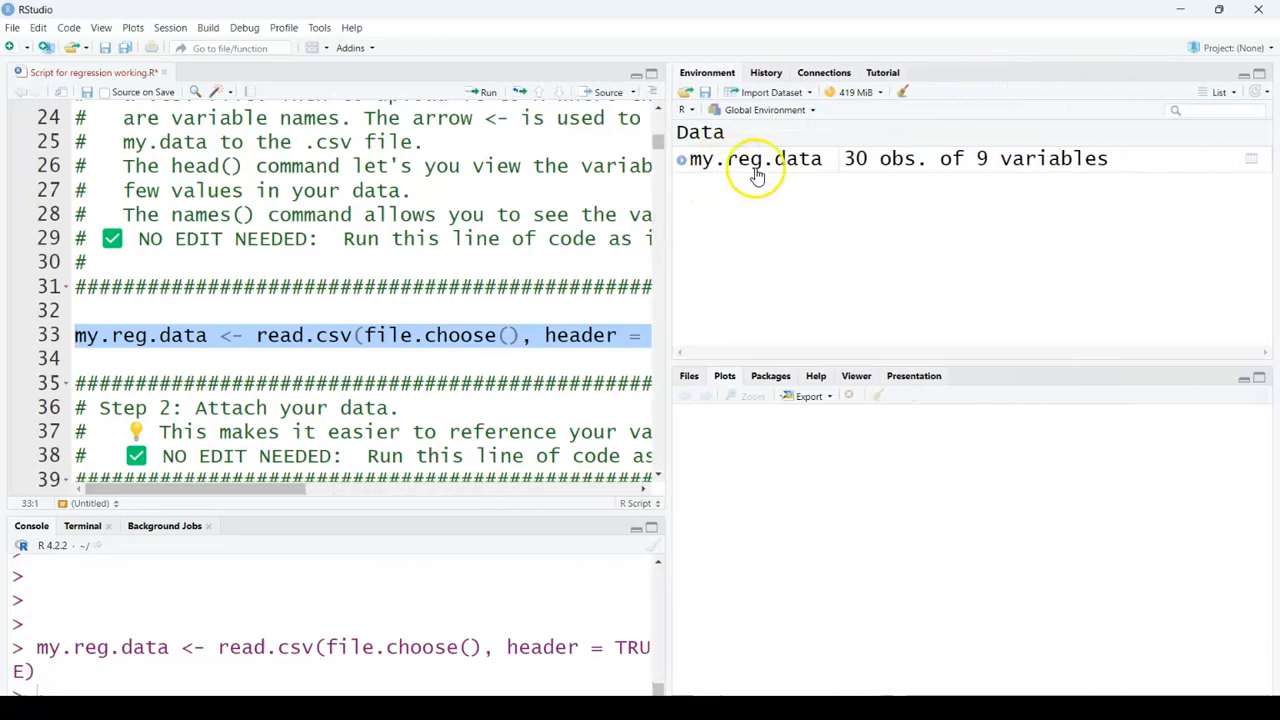
left_click(682, 161)
left_click_drag(849, 368, 835, 476)
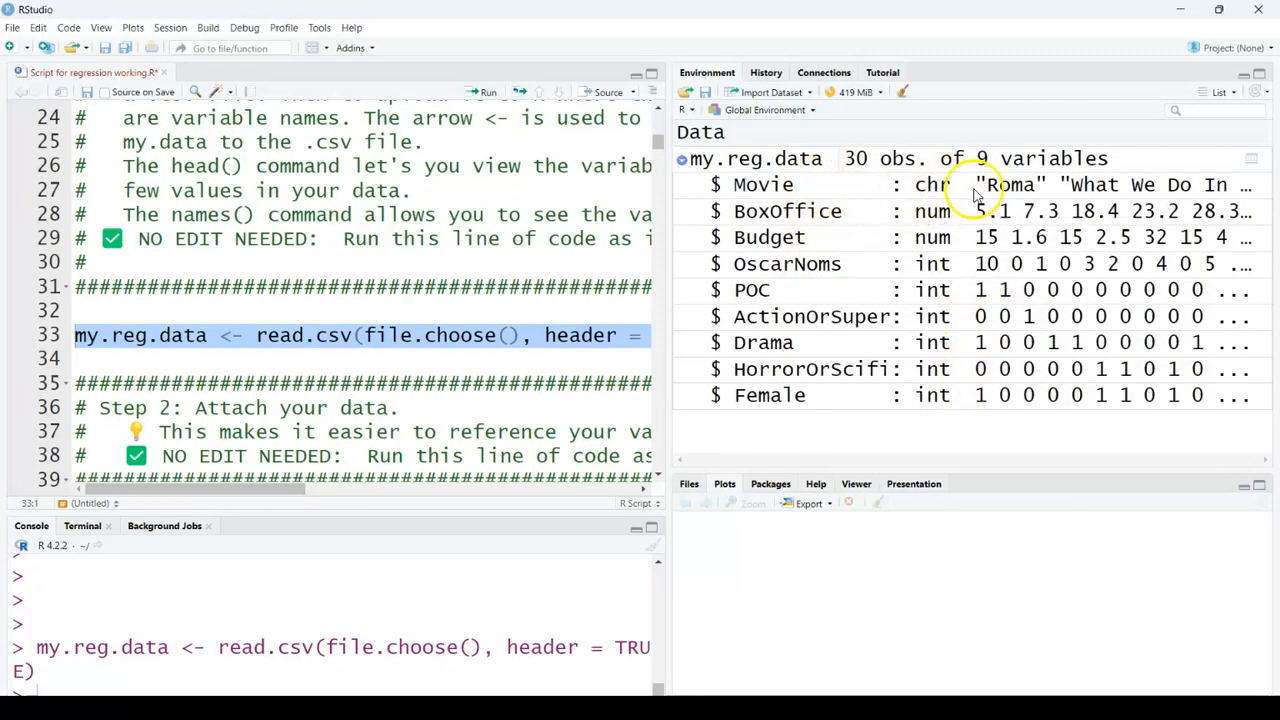
left_click_drag(665, 252, 921, 270)
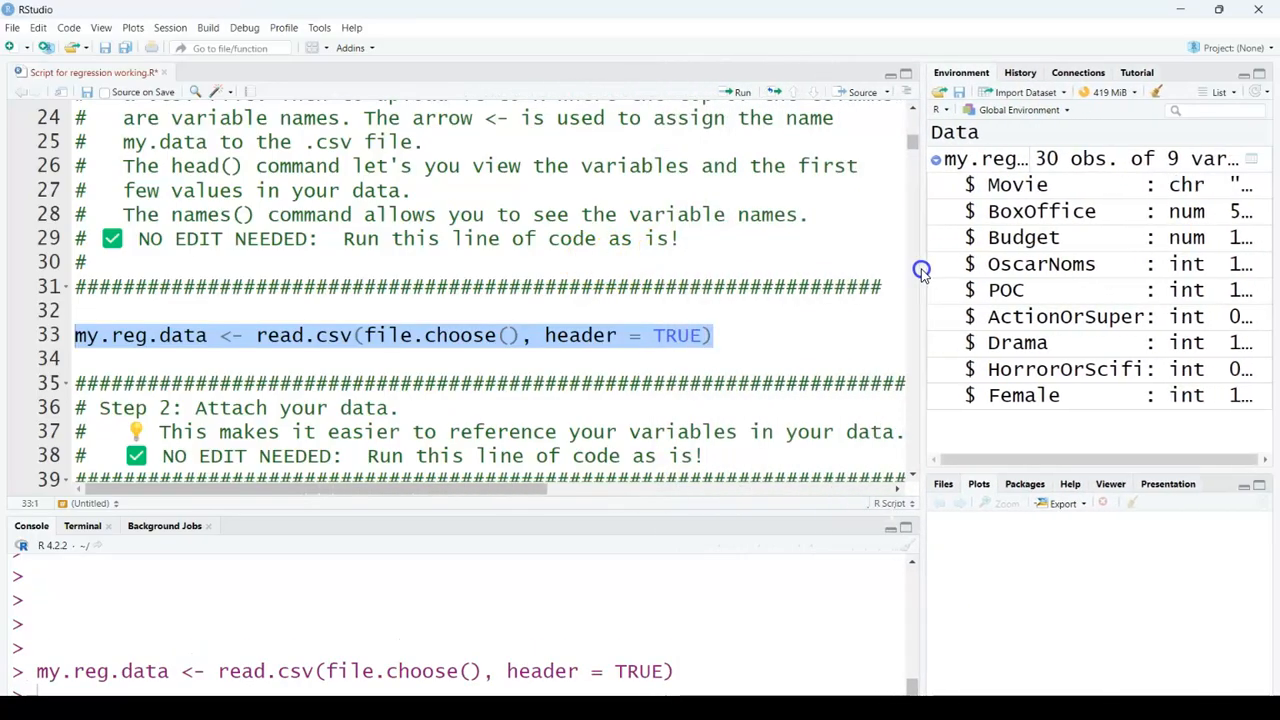
Step: Run the attach(my.reg.data) line to attach the data
scroll(294, 334, "down", 2)
left_click_drag(340, 445, 124, 428)
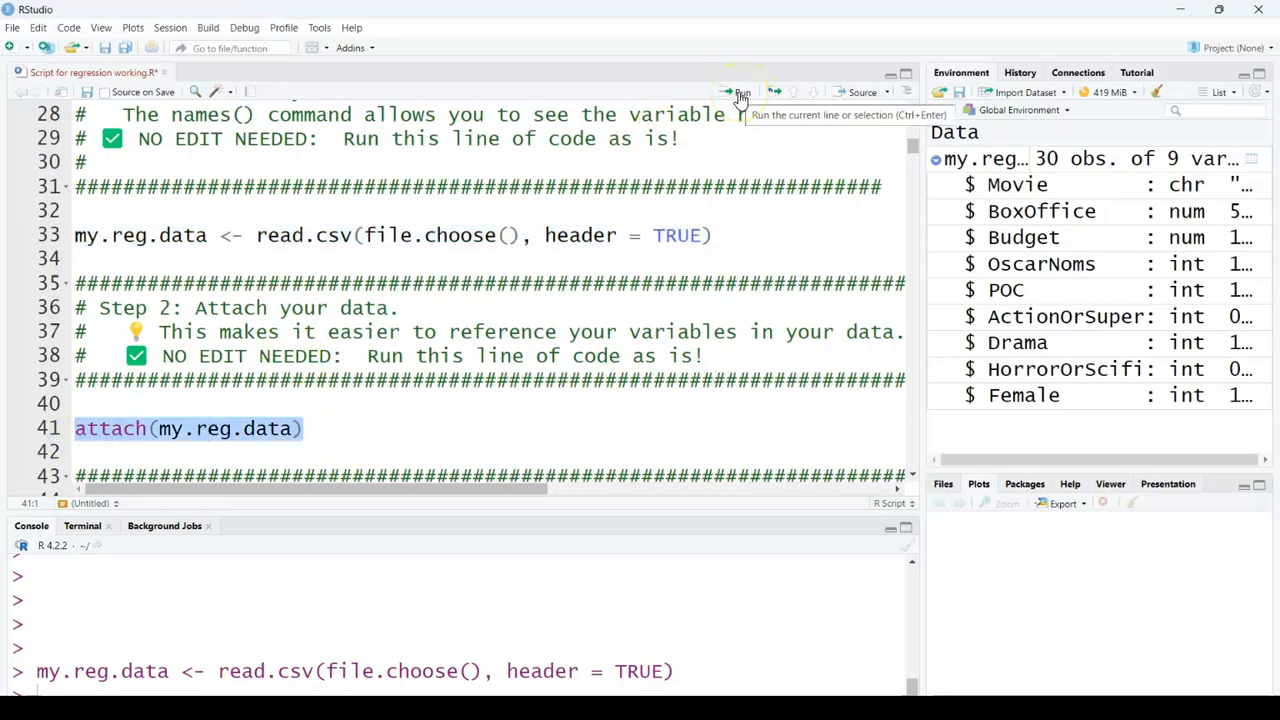
left_click(740, 100)
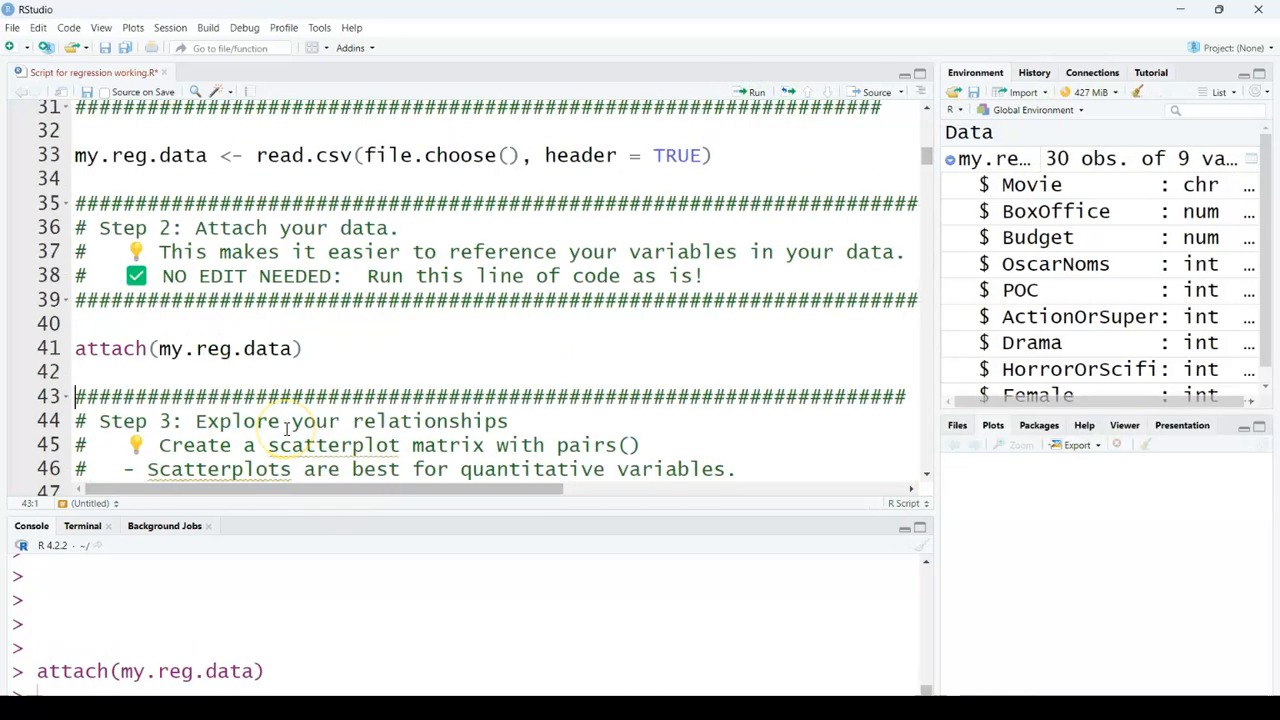
Step: Replace y in the pairs() formula with BoxOffice
scroll(287, 428, "down", 5)
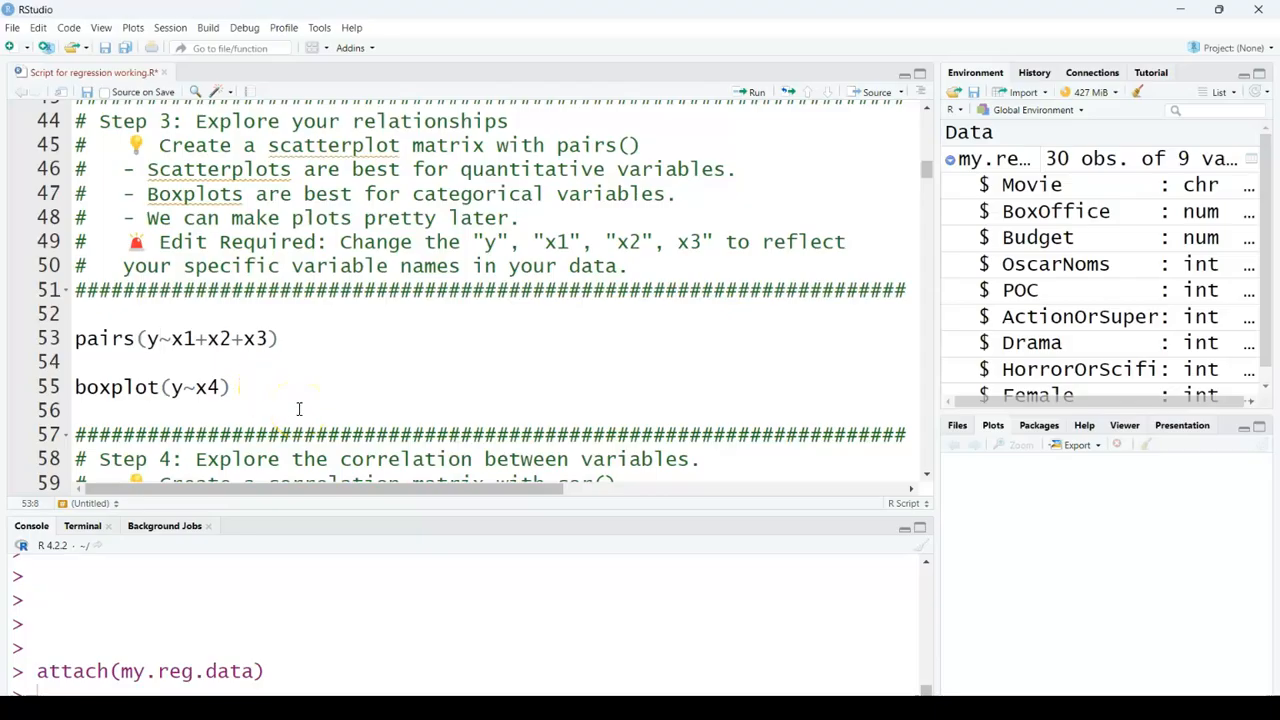
key("BackSpace")
type("Box")
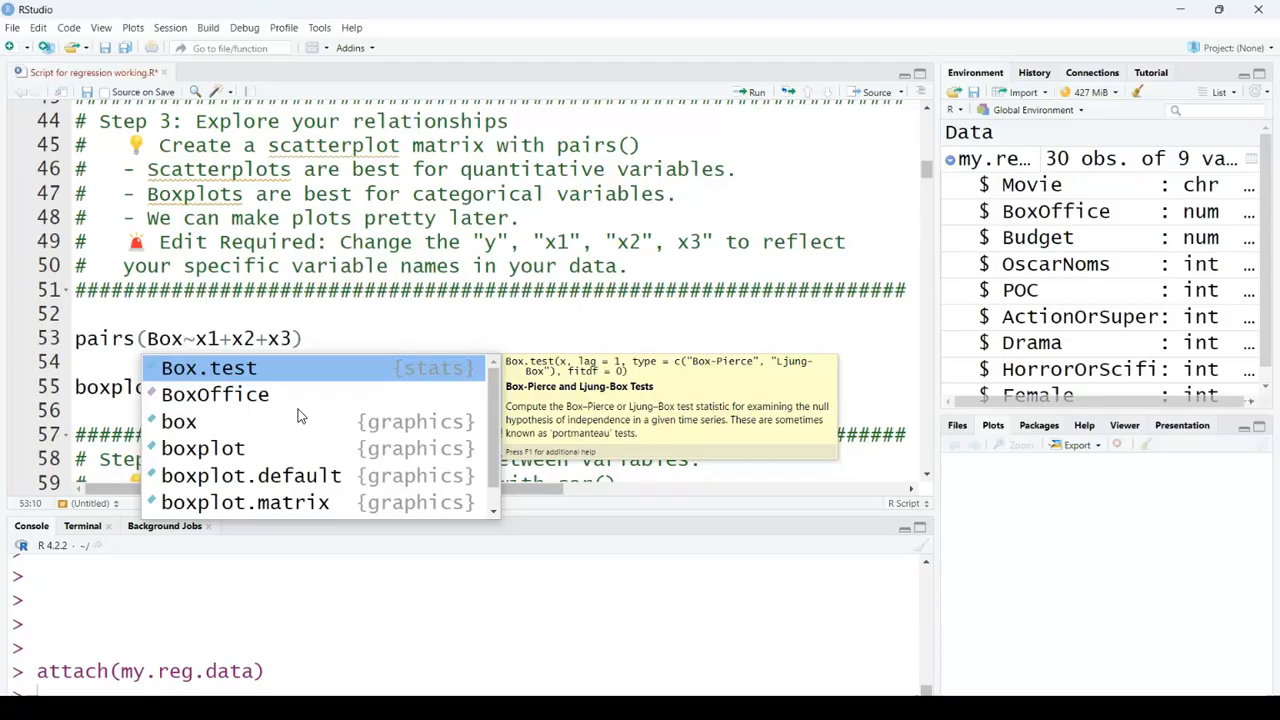
type("Off")
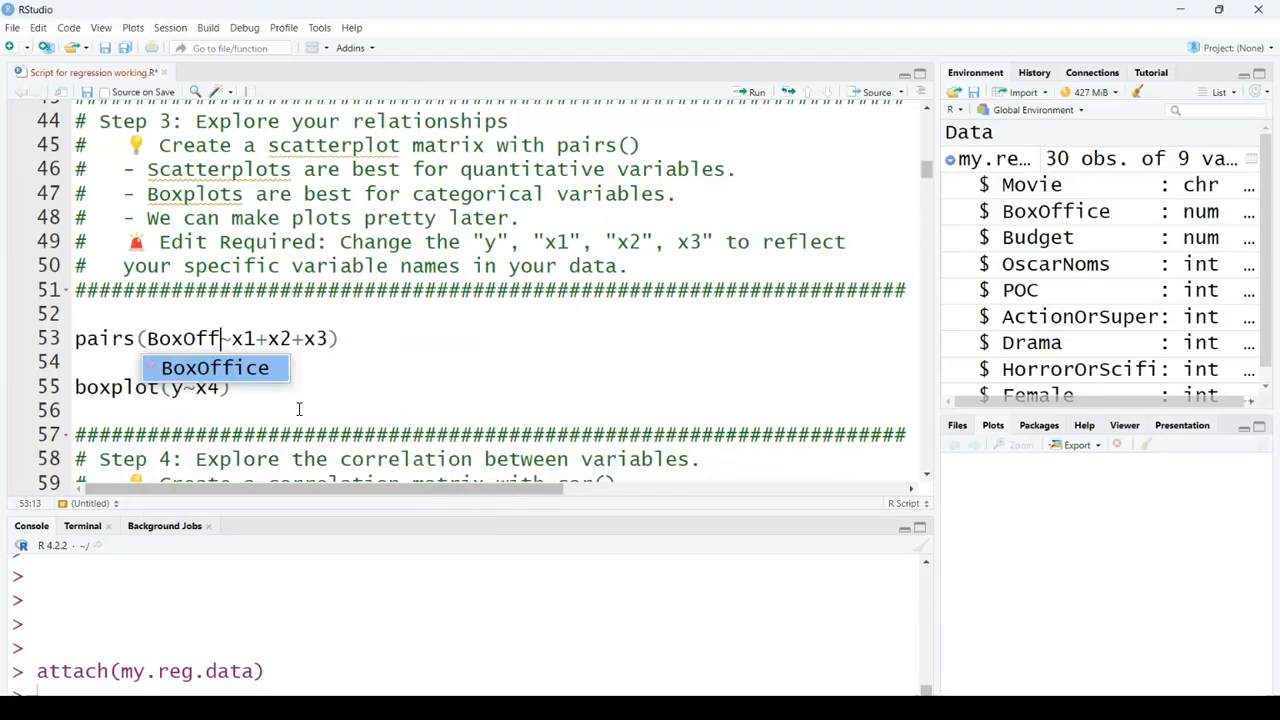
left_click(205, 368)
Step: Replace the predictors in the pairs() formula with Budget and OscarNoms
left_click(290, 338)
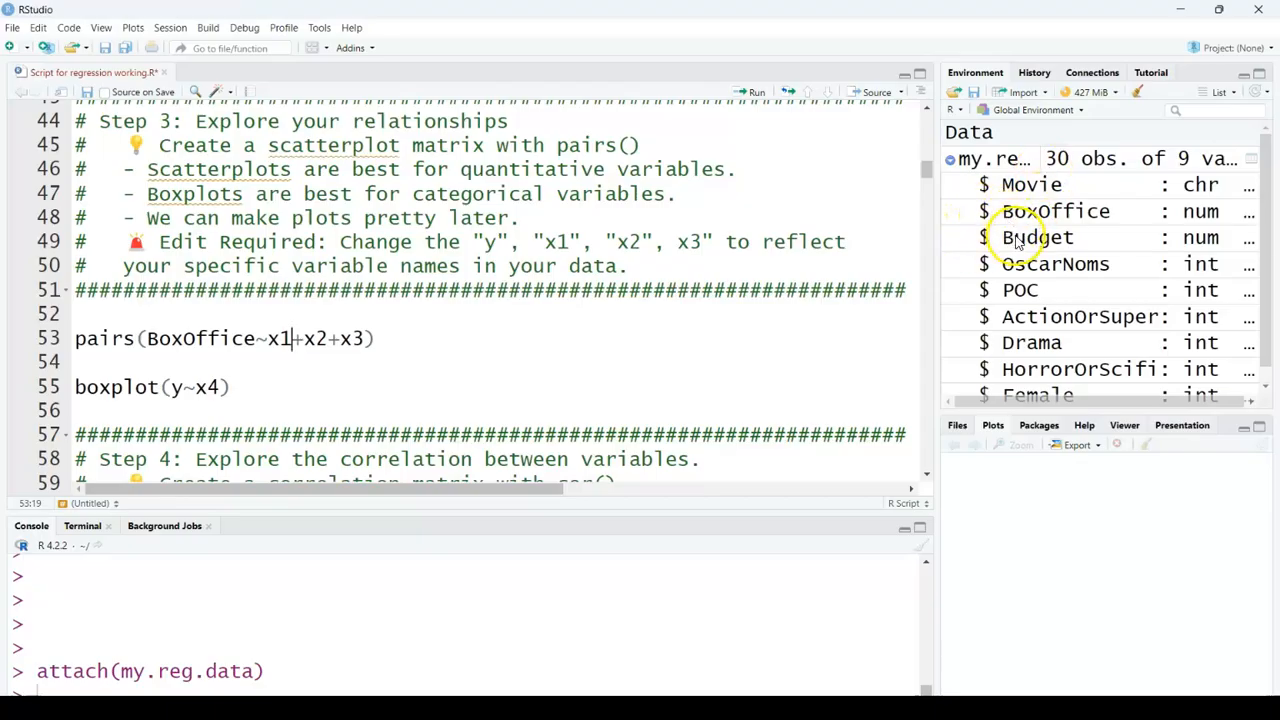
type("udget")
left_click(315, 371)
left_click(381, 340)
key("BackSpace")
key("BackSpace")
type("Osca")
key("Tab")
left_click(495, 338)
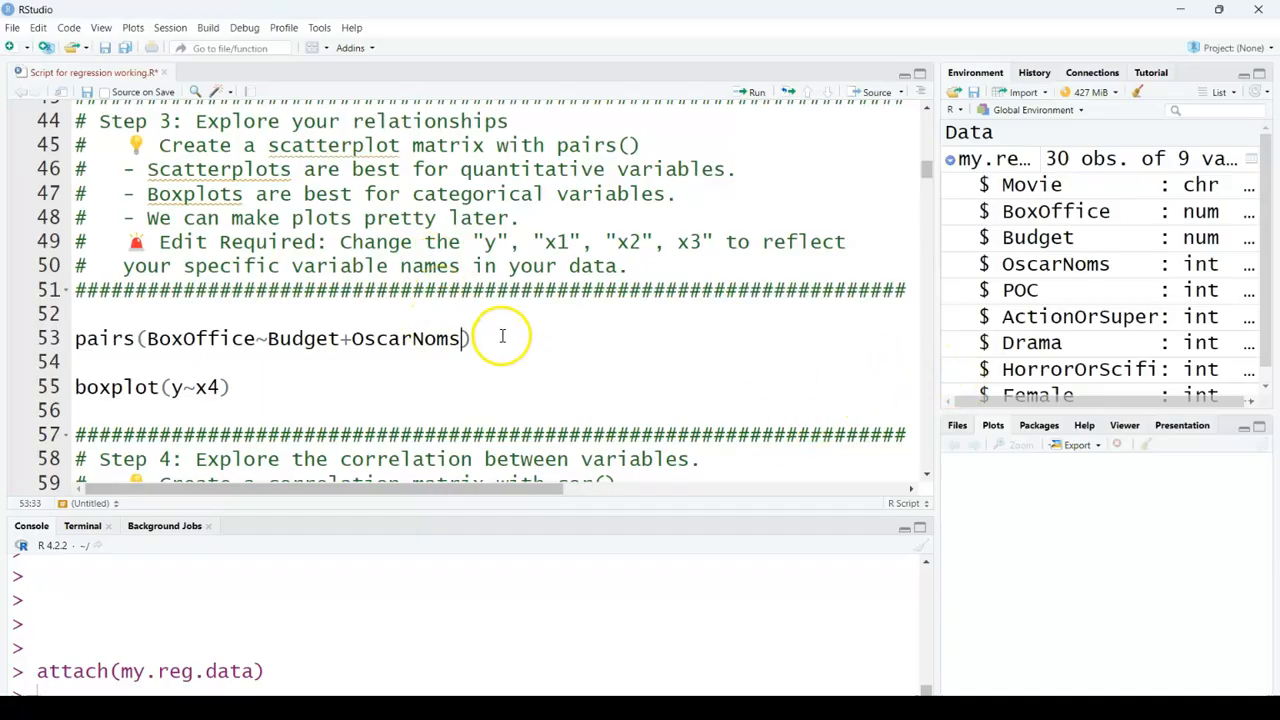
Step: Run the pairs(BoxOffice~Budget+OscarNoms) line to create the scatterplot matrix
left_click_drag(937, 346, 716, 357)
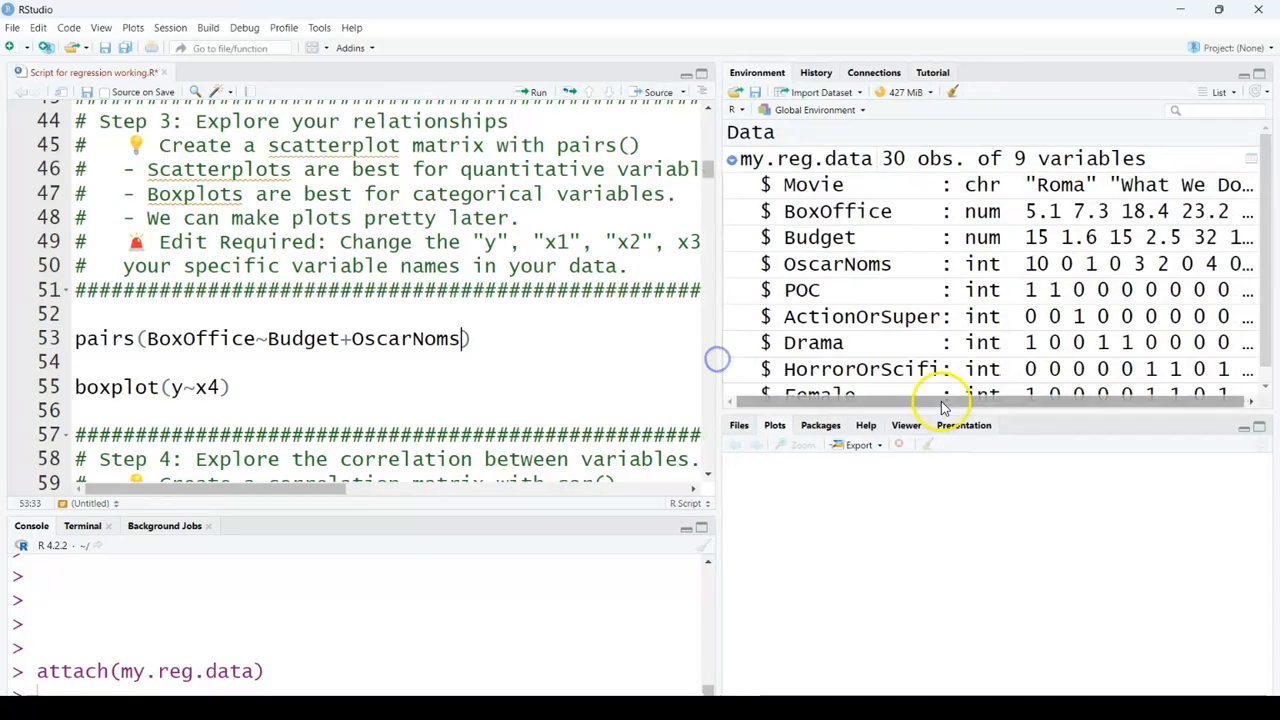
left_click_drag(943, 410, 940, 297)
left_click_drag(480, 339, 10, 344)
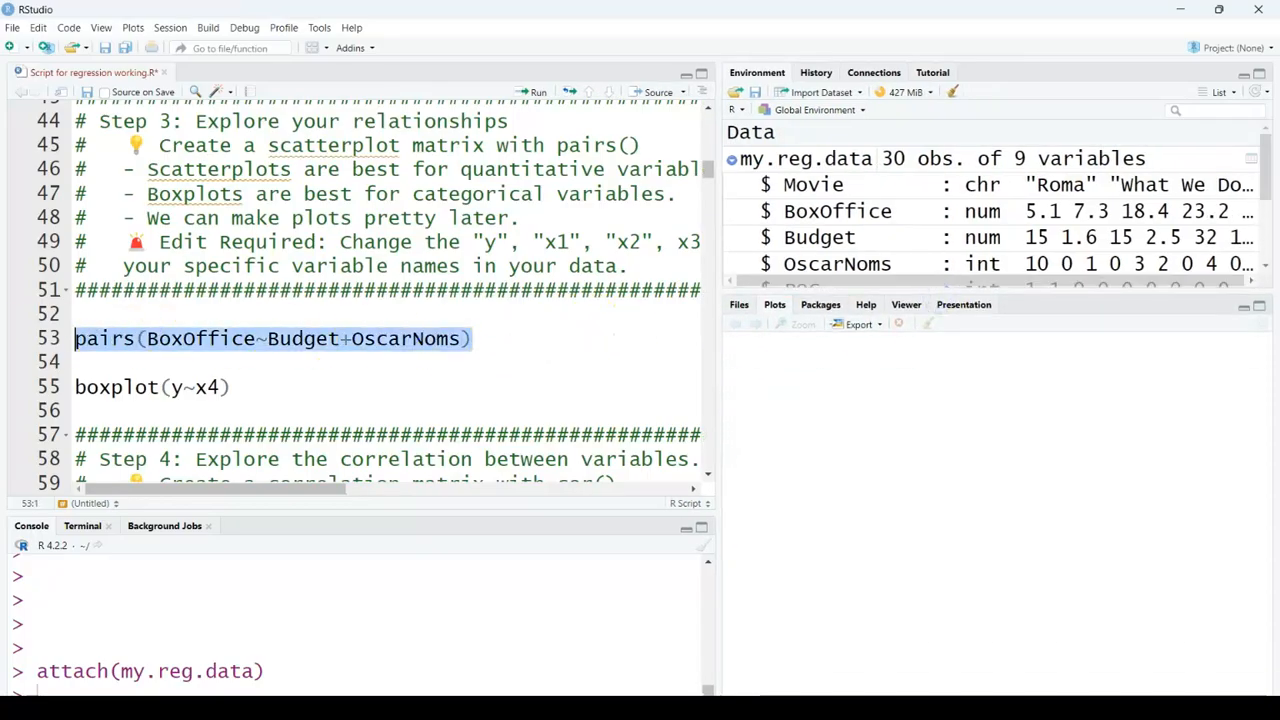
left_click(530, 98)
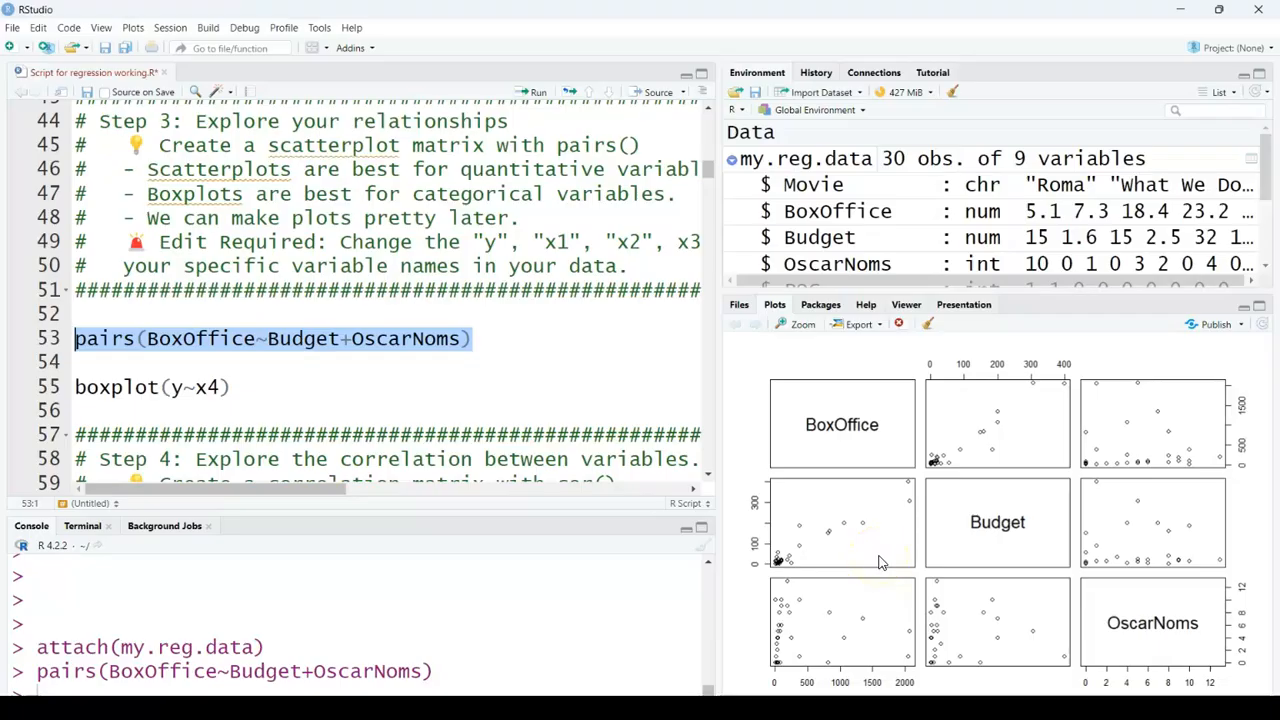
Step: Replace y in the boxplot() formula with BoxOffice
left_click(335, 393)
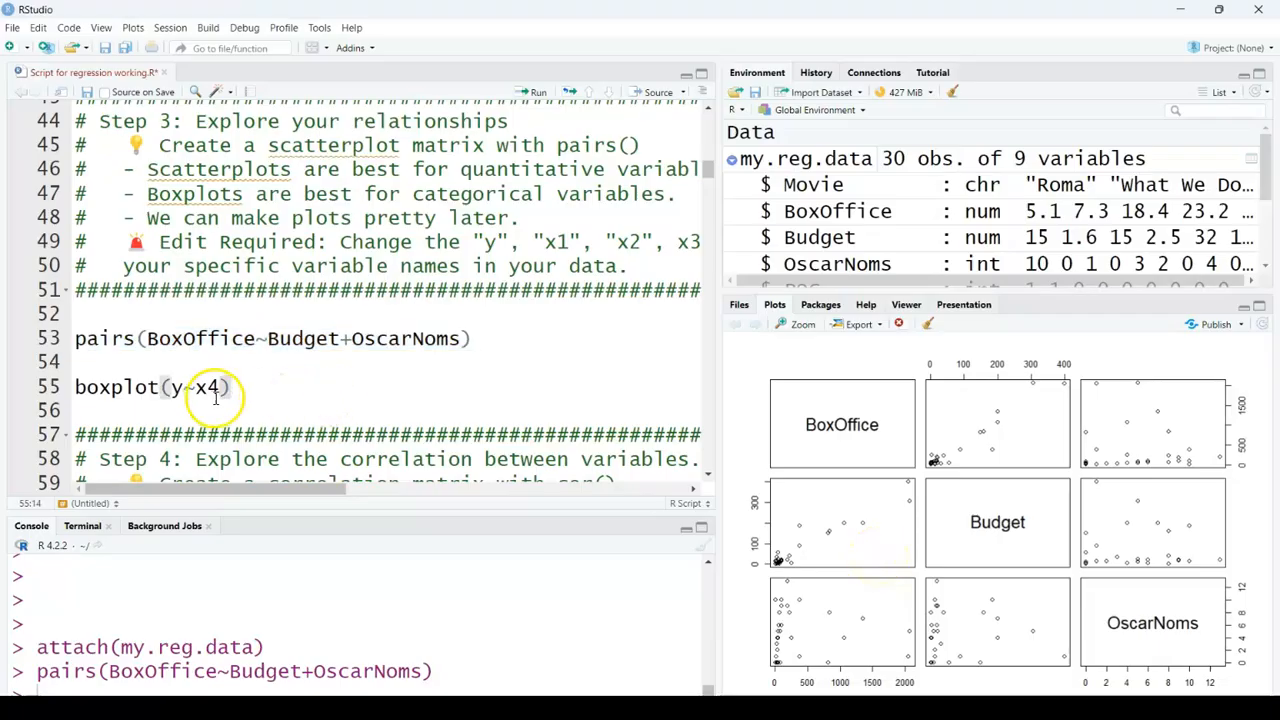
left_click(183, 387)
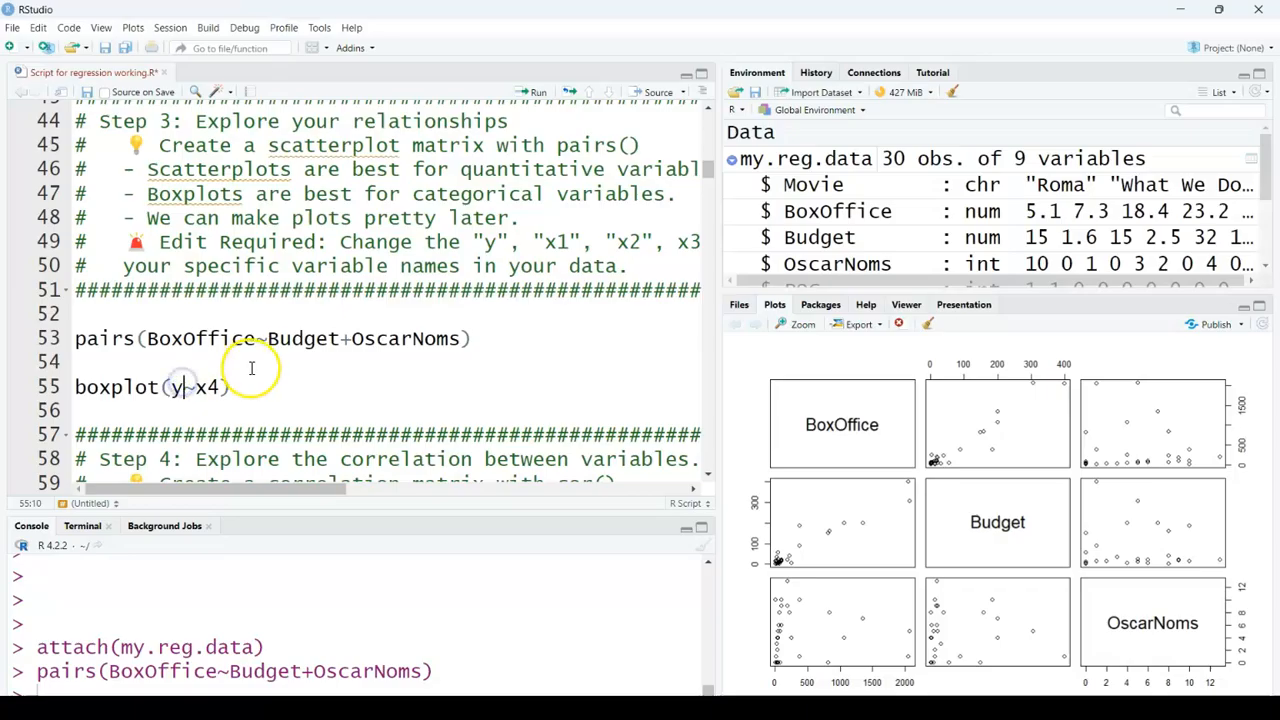
type("Box")
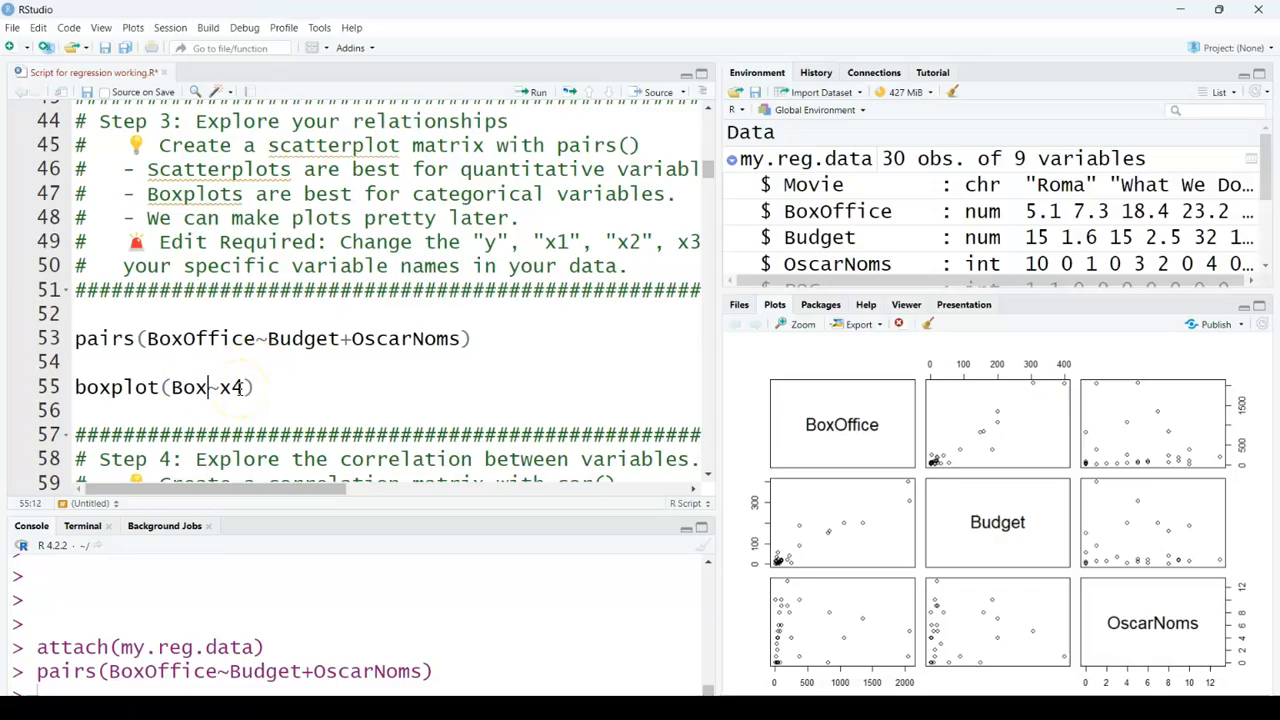
type("Office")
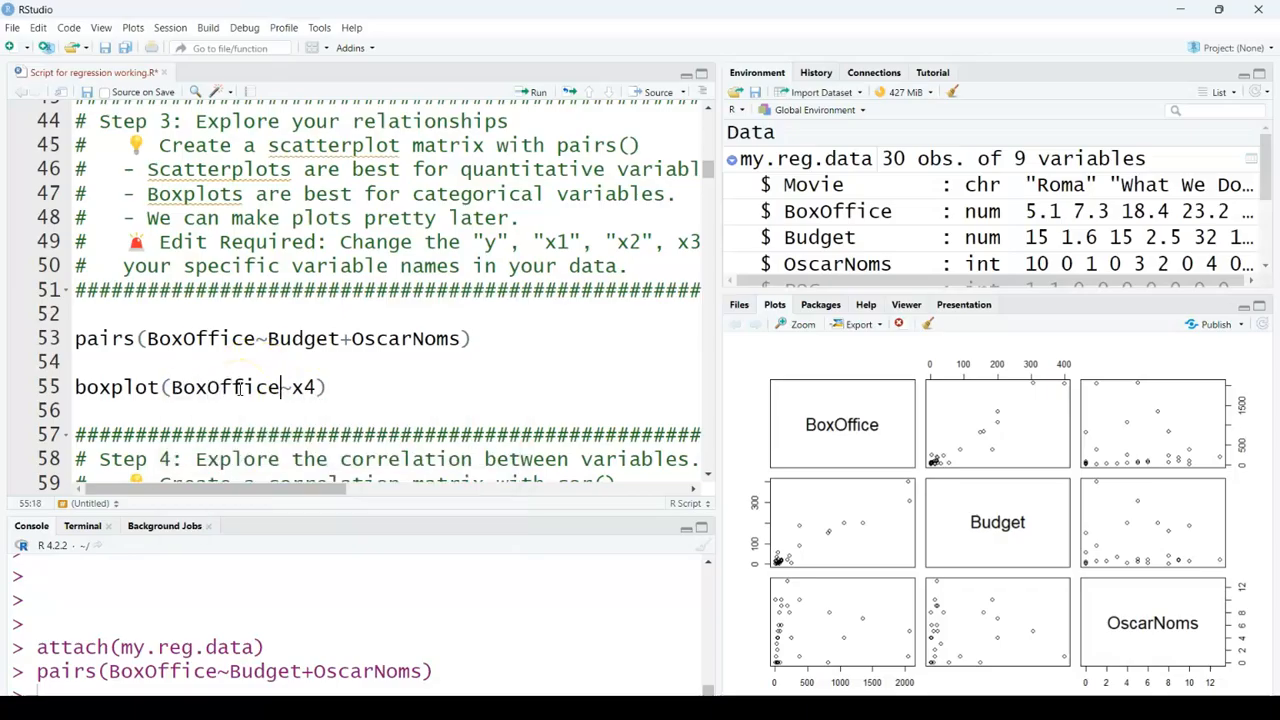
Step: Replace x4 with POC in the boxplot() formula and run the line
left_click(316, 389)
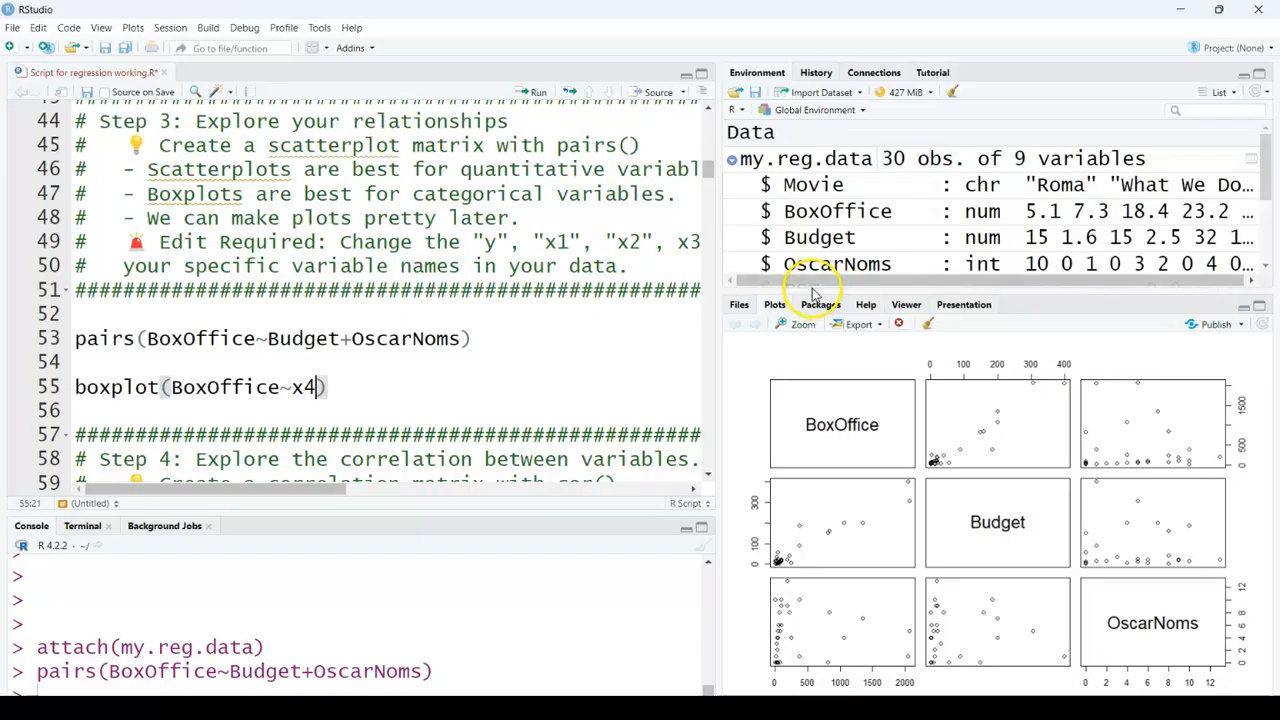
left_click_drag(820, 289, 820, 397)
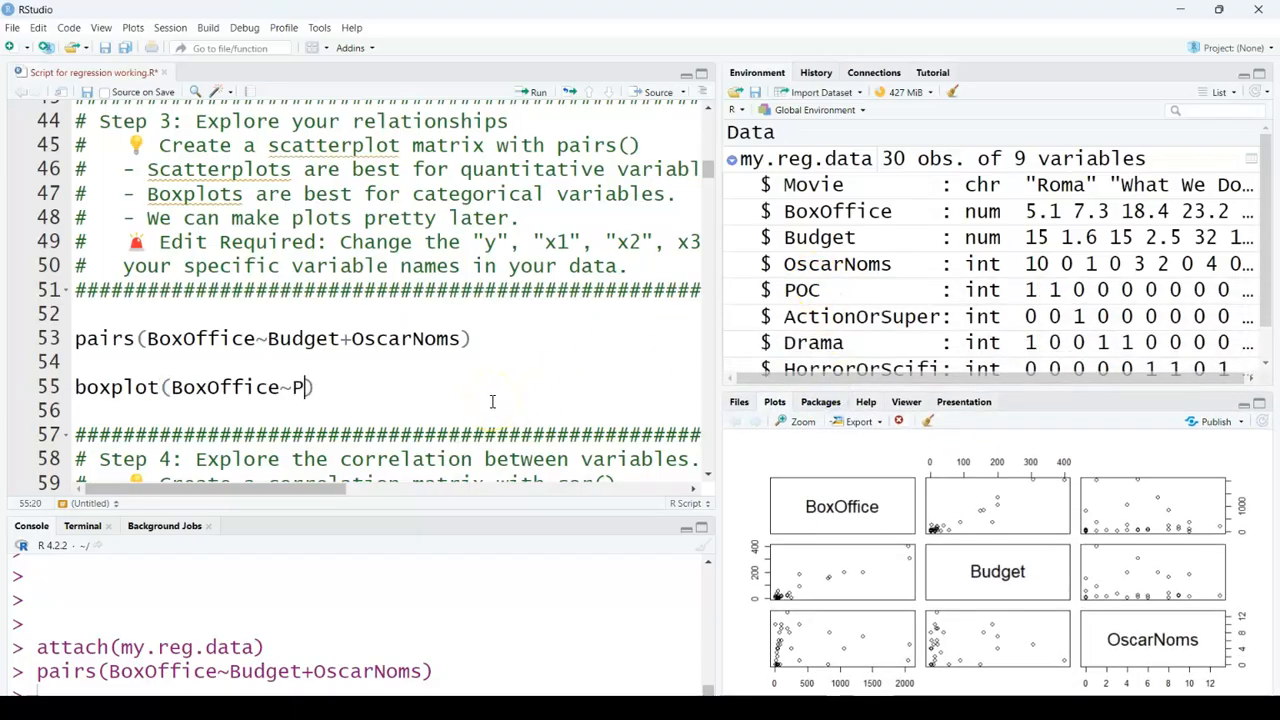
key("ctrl+Return")
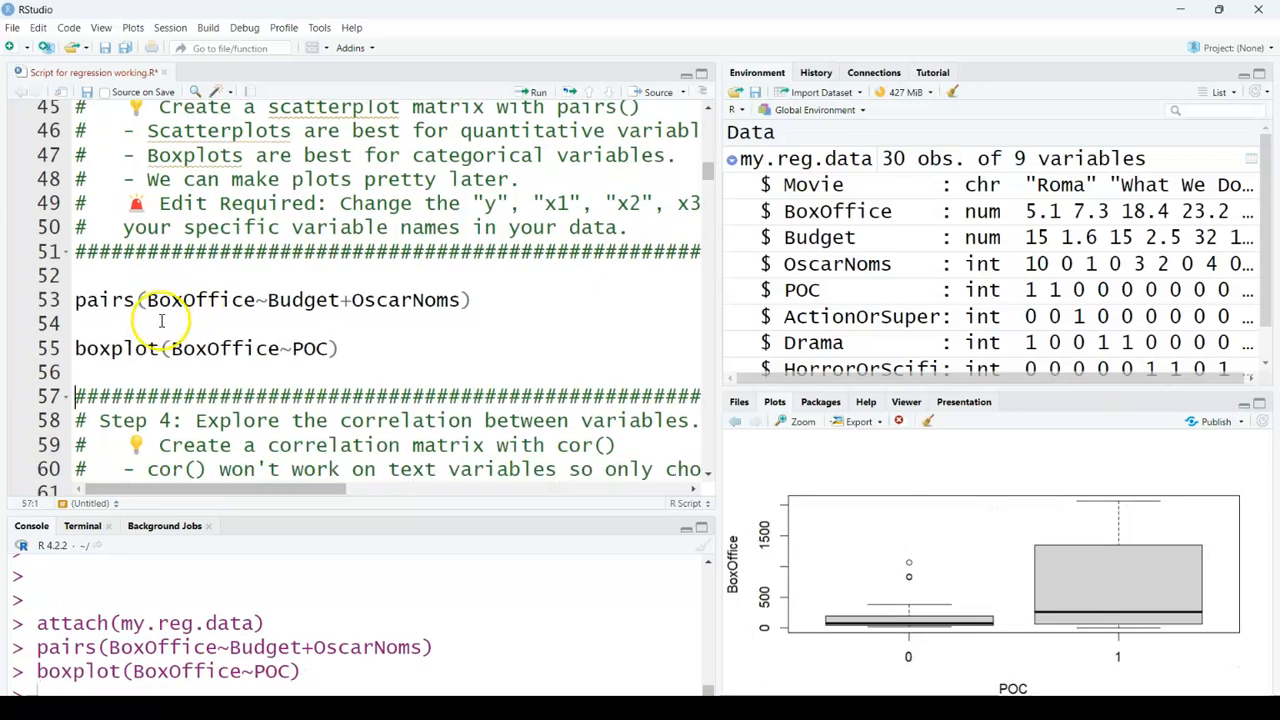
Step: Enlarge the plots pane to examine the boxplot, then restore the pane layout
left_click_drag(900, 390, 920, 214)
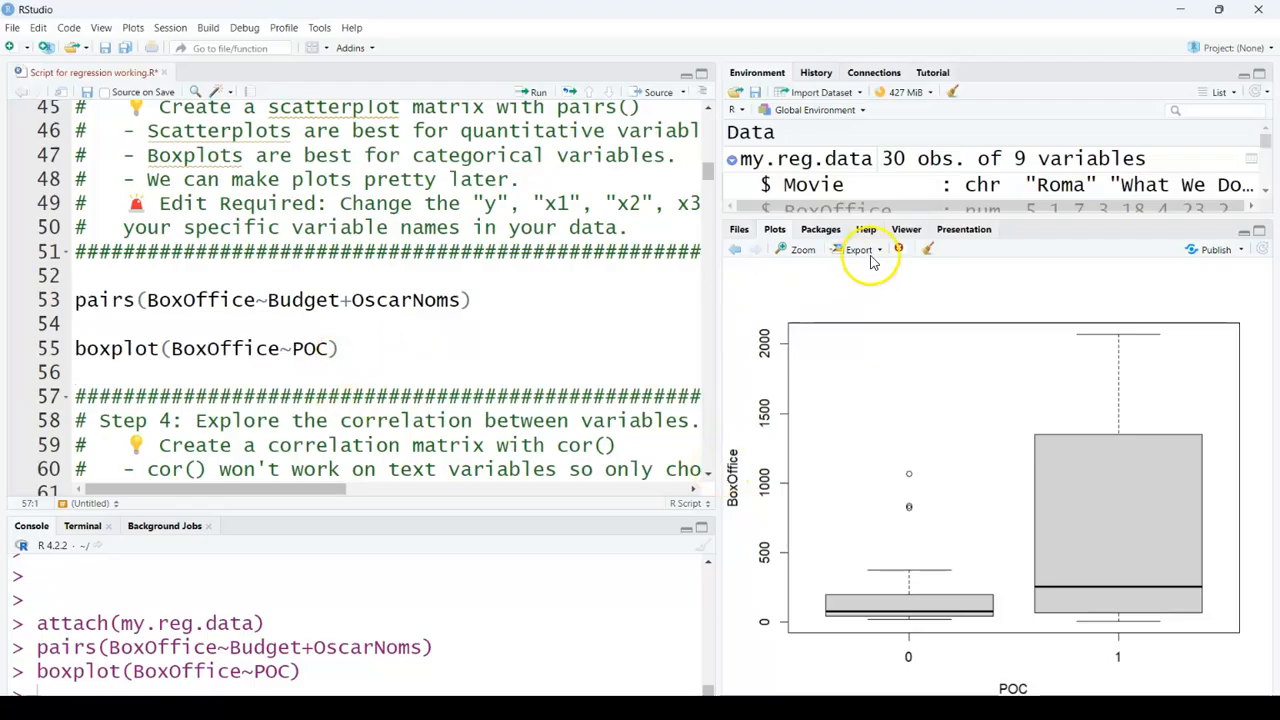
left_click_drag(900, 214, 928, 368)
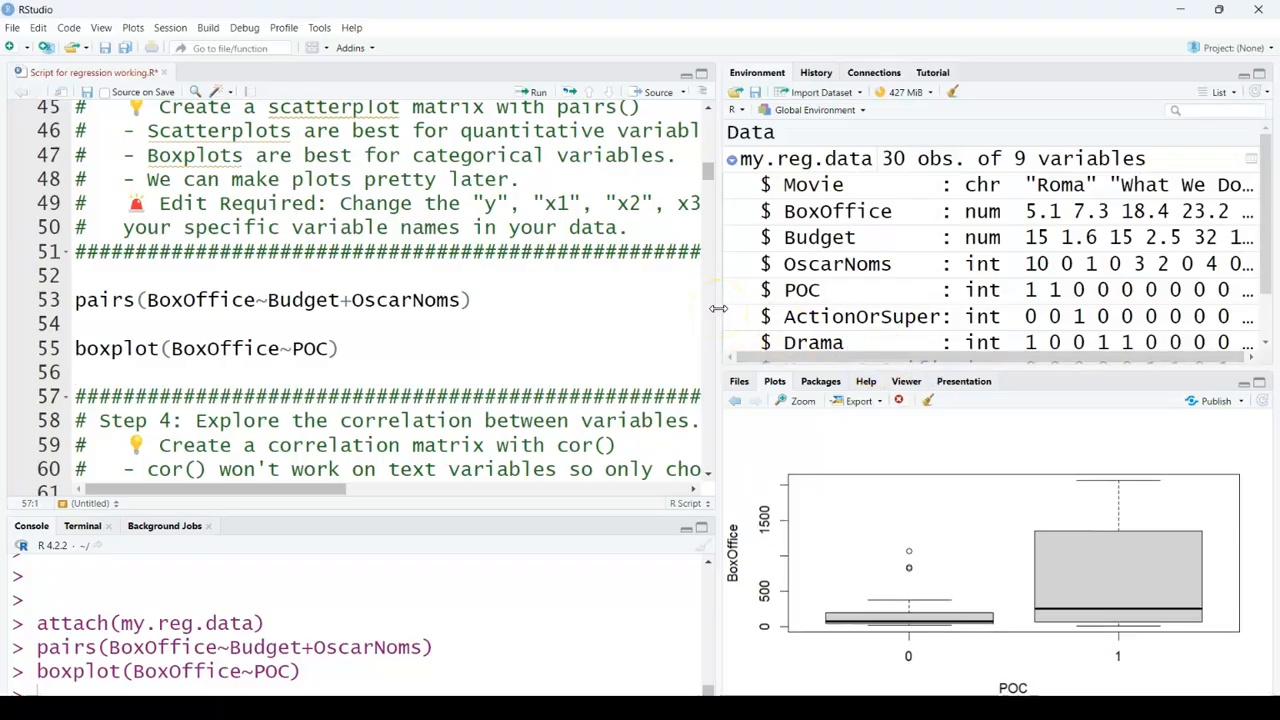
left_click_drag(720, 309, 942, 334)
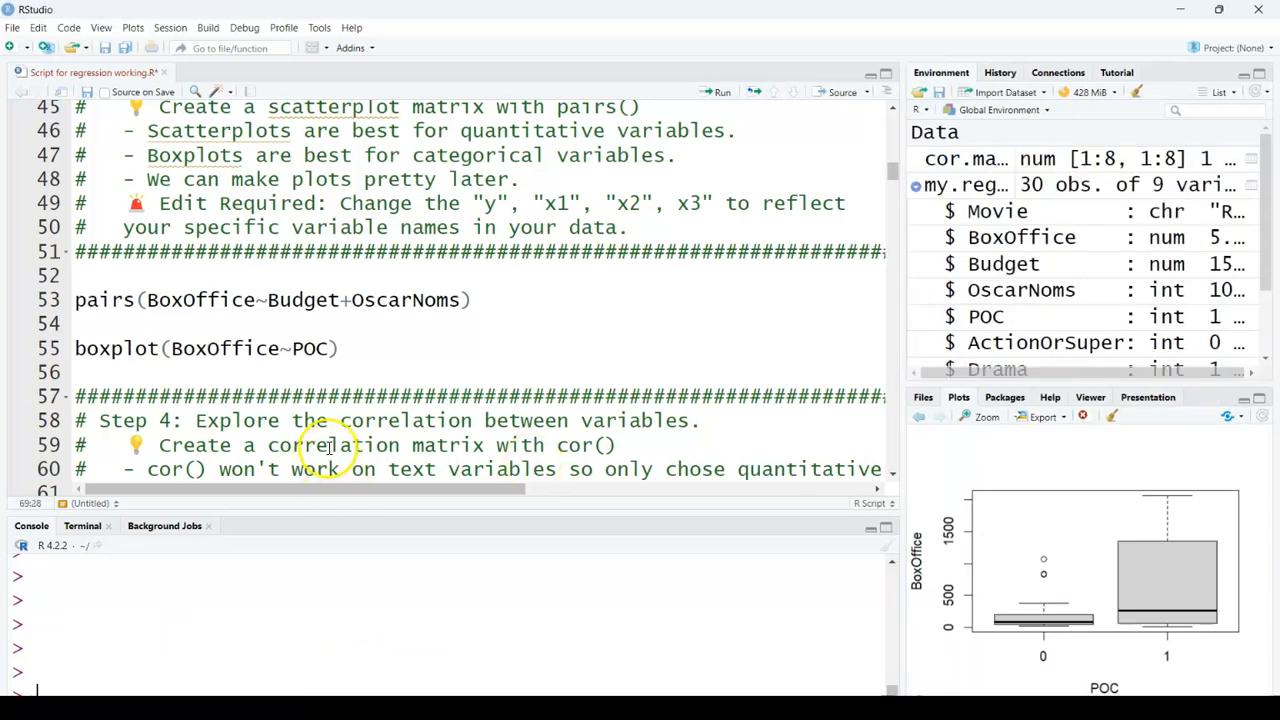
Step: Change the vars.cm column selection to c(2,3,4,5,6,7,8,9)
scroll(318, 450, "down", 2)
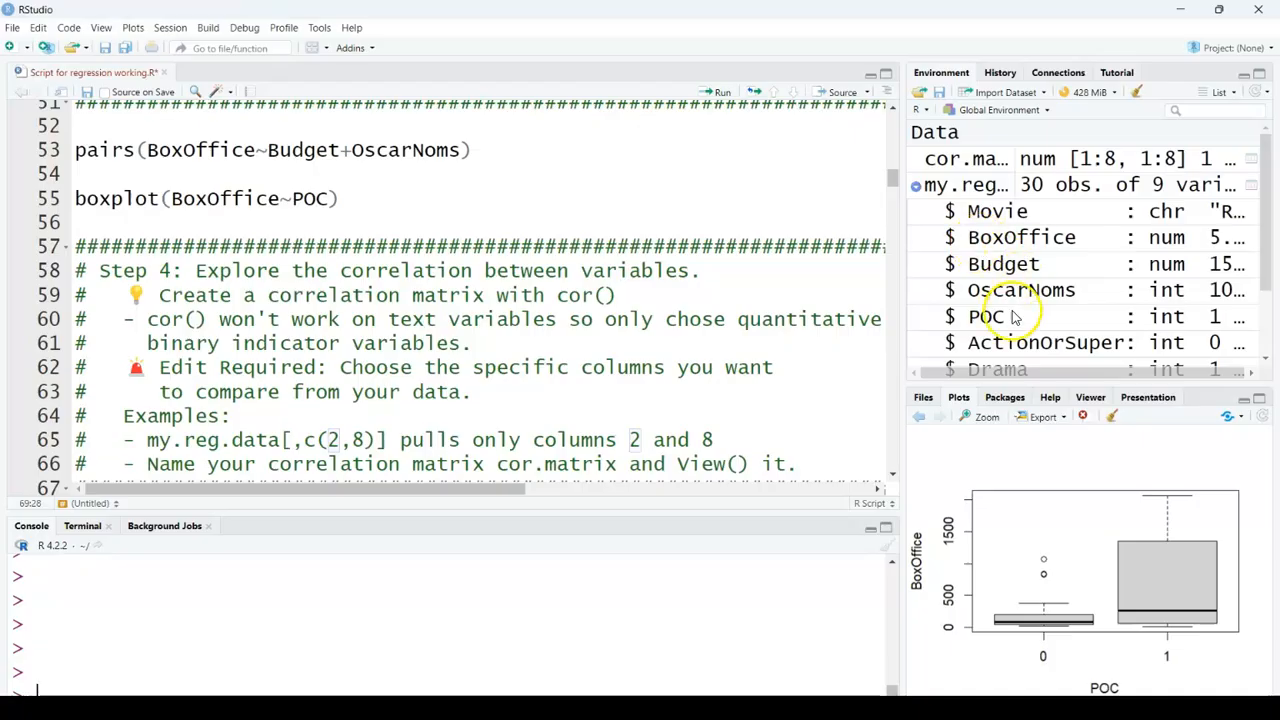
scroll(583, 310, "down", 3)
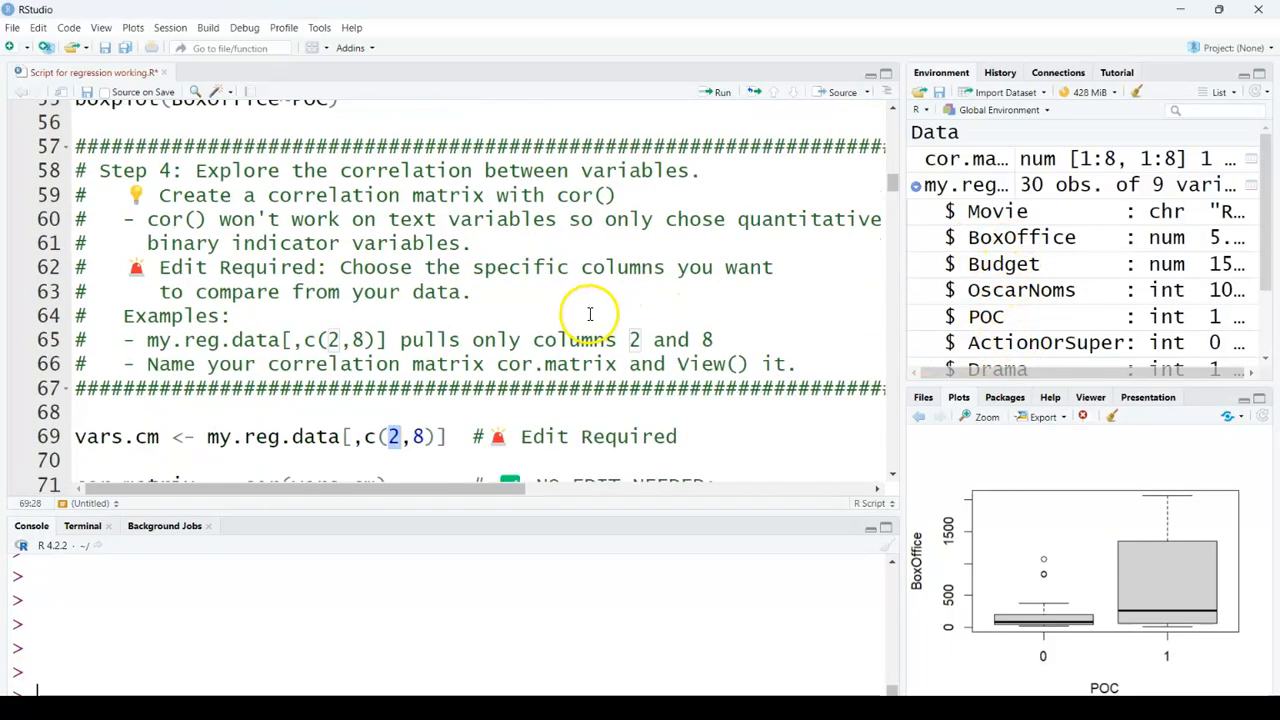
left_click_drag(207, 386, 345, 386)
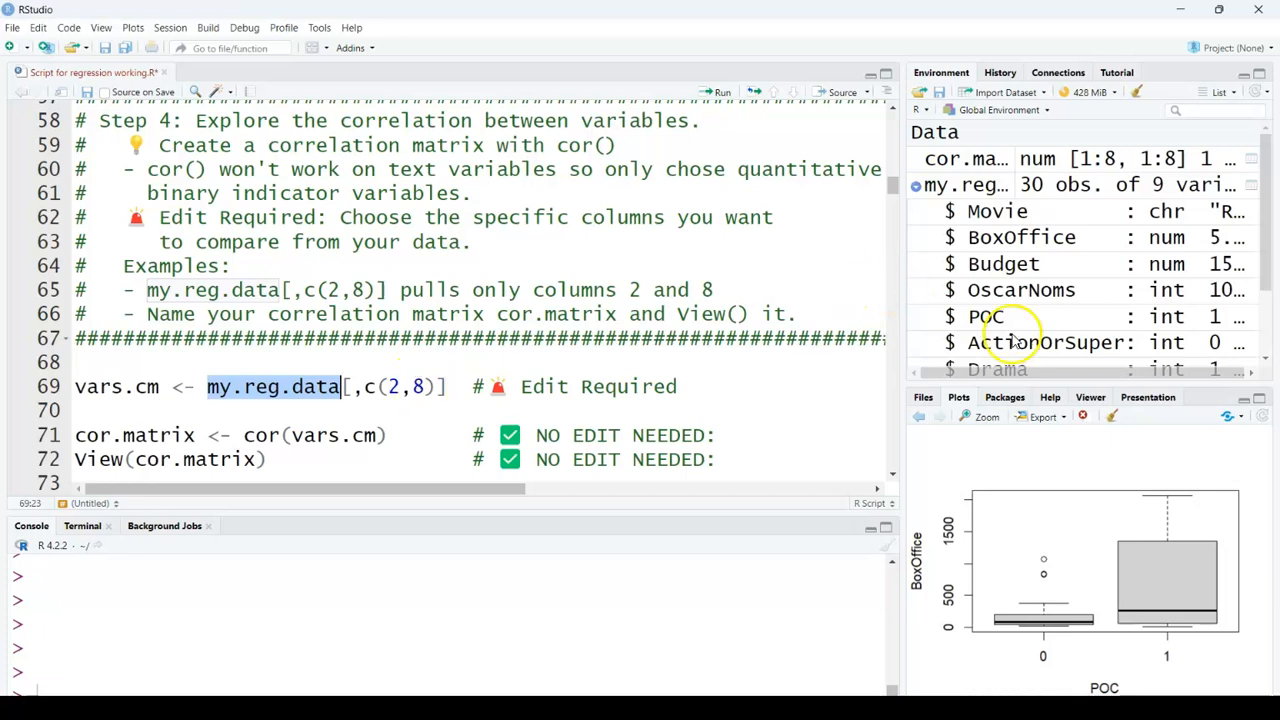
left_click_drag(1000, 386, 1005, 458)
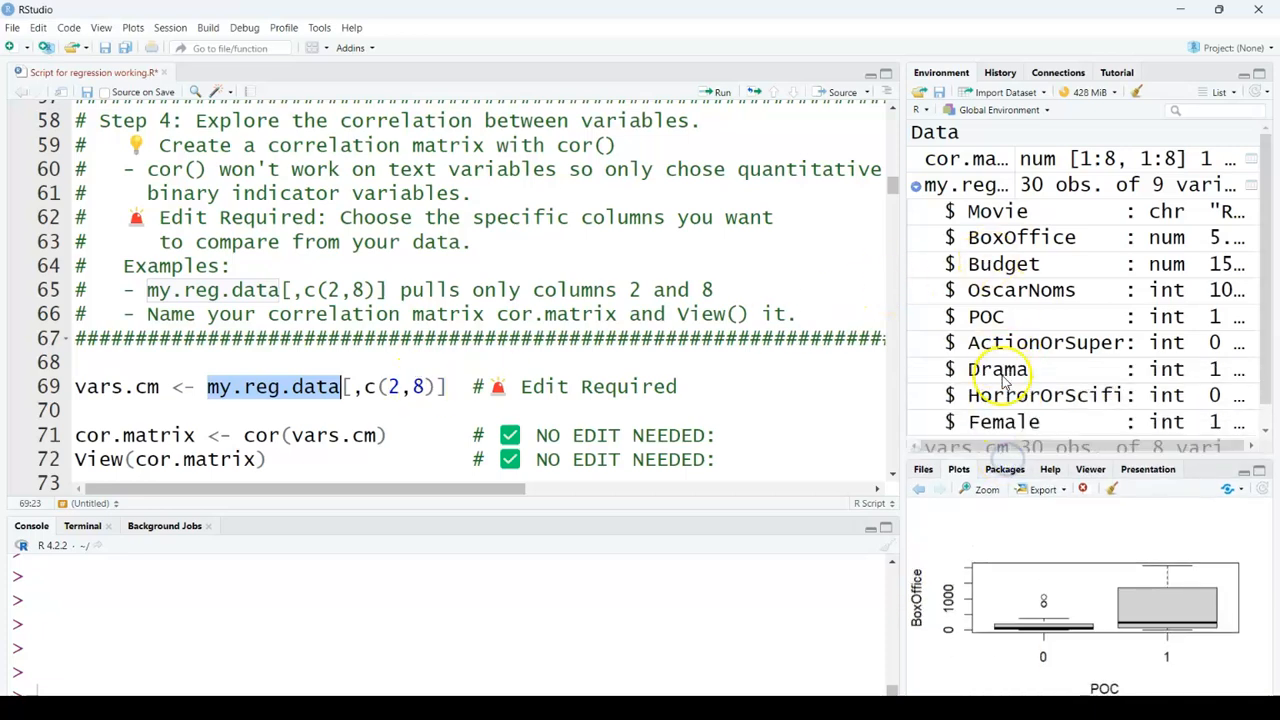
left_click(410, 387)
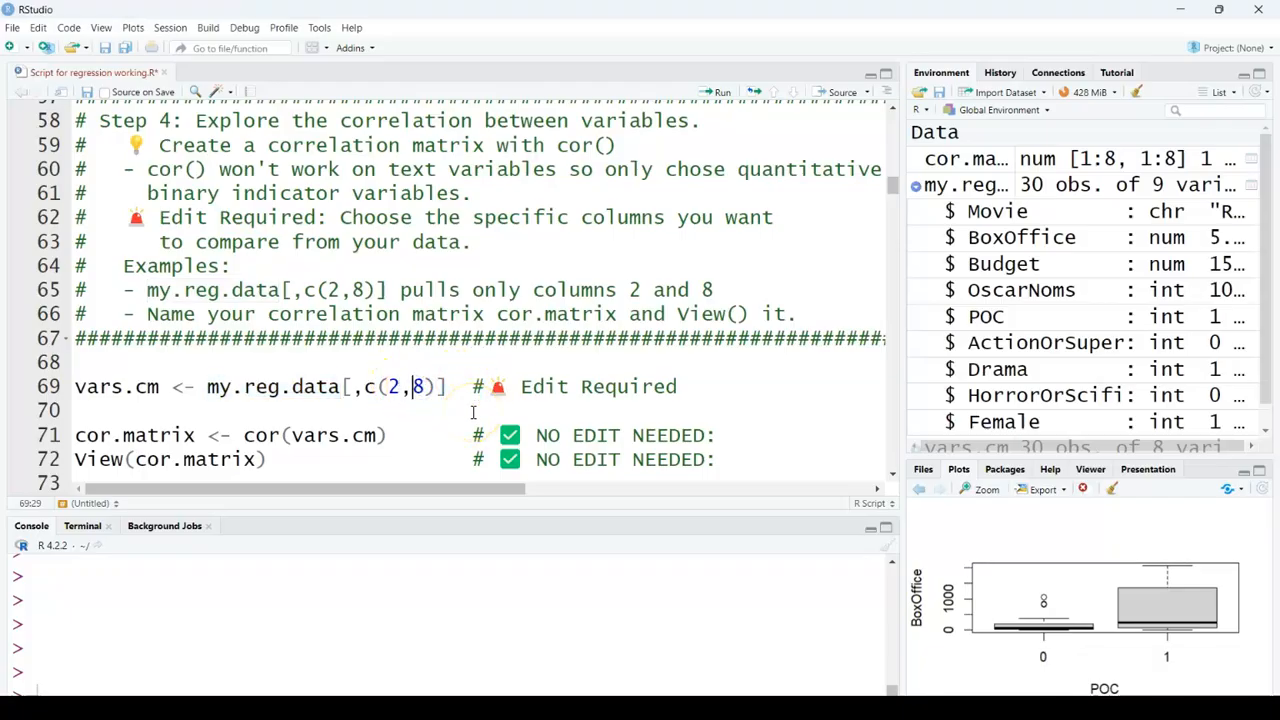
type("3,4,5,6,7,")
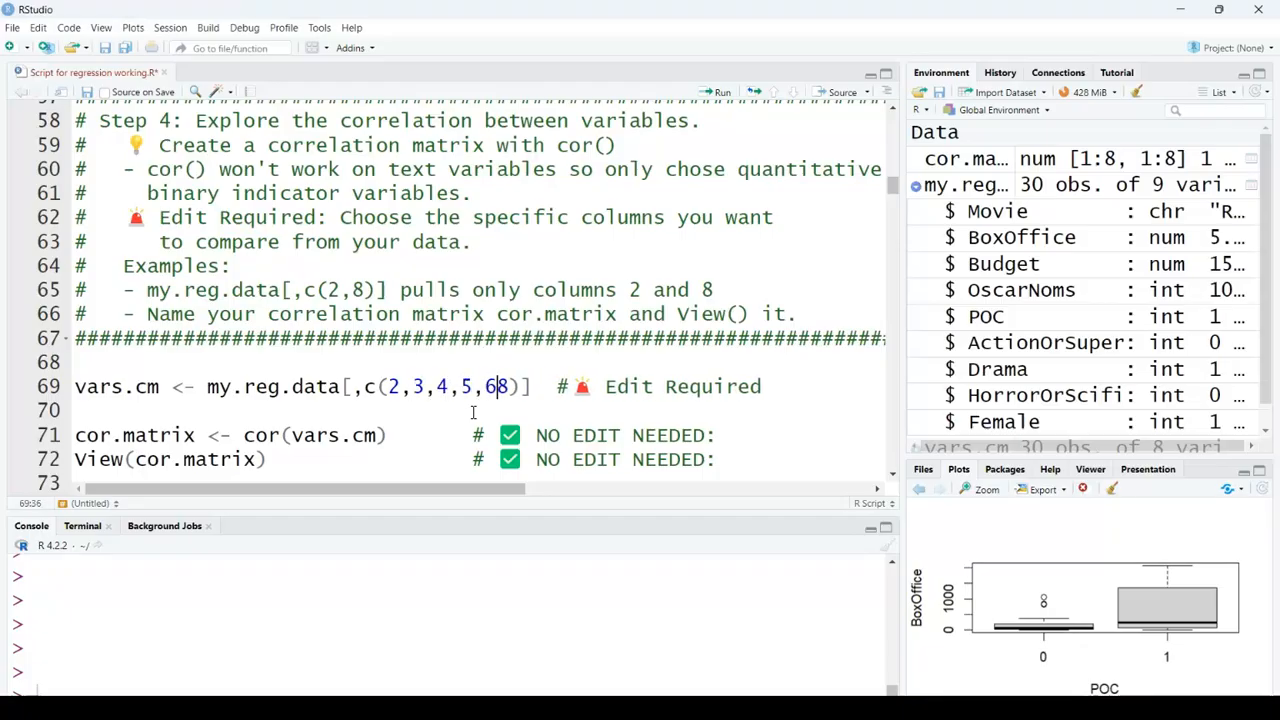
key("Right")
type(",9")
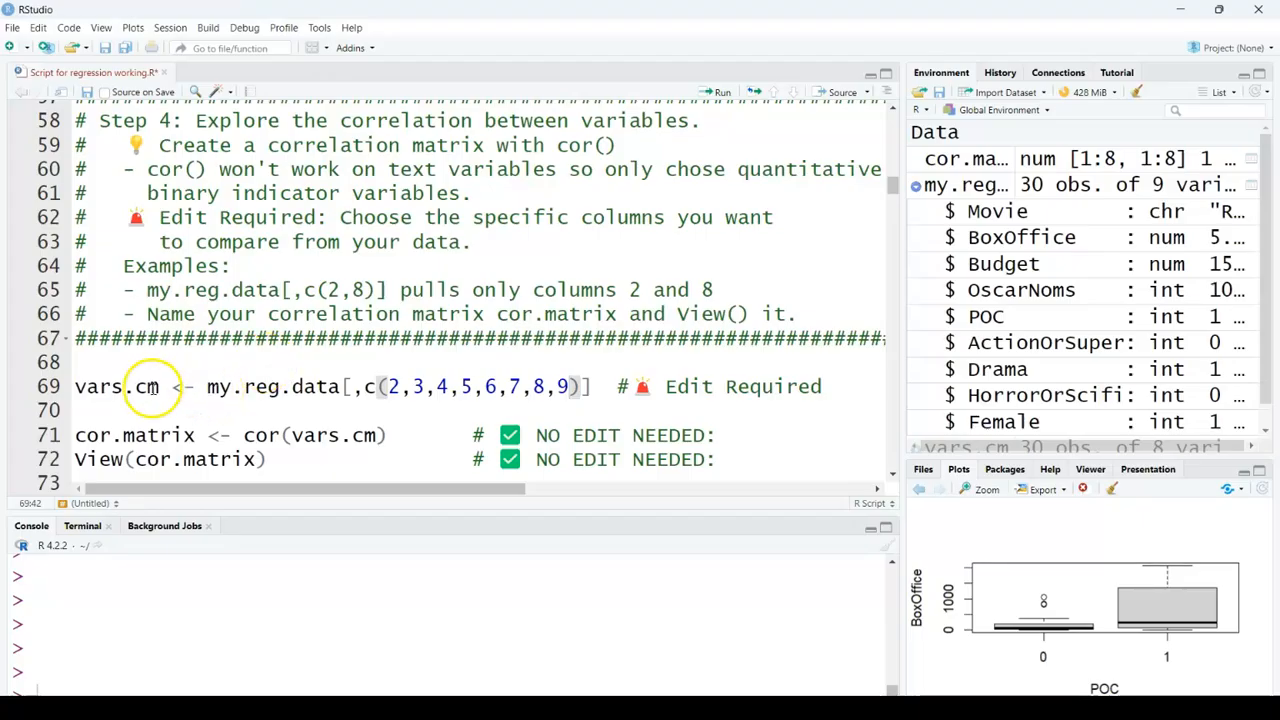
Step: Run the vars.cm line, then the cor.matrix and View(cor.matrix) lines to build and open the correlation matrix
left_click_drag(590, 386, 76, 386)
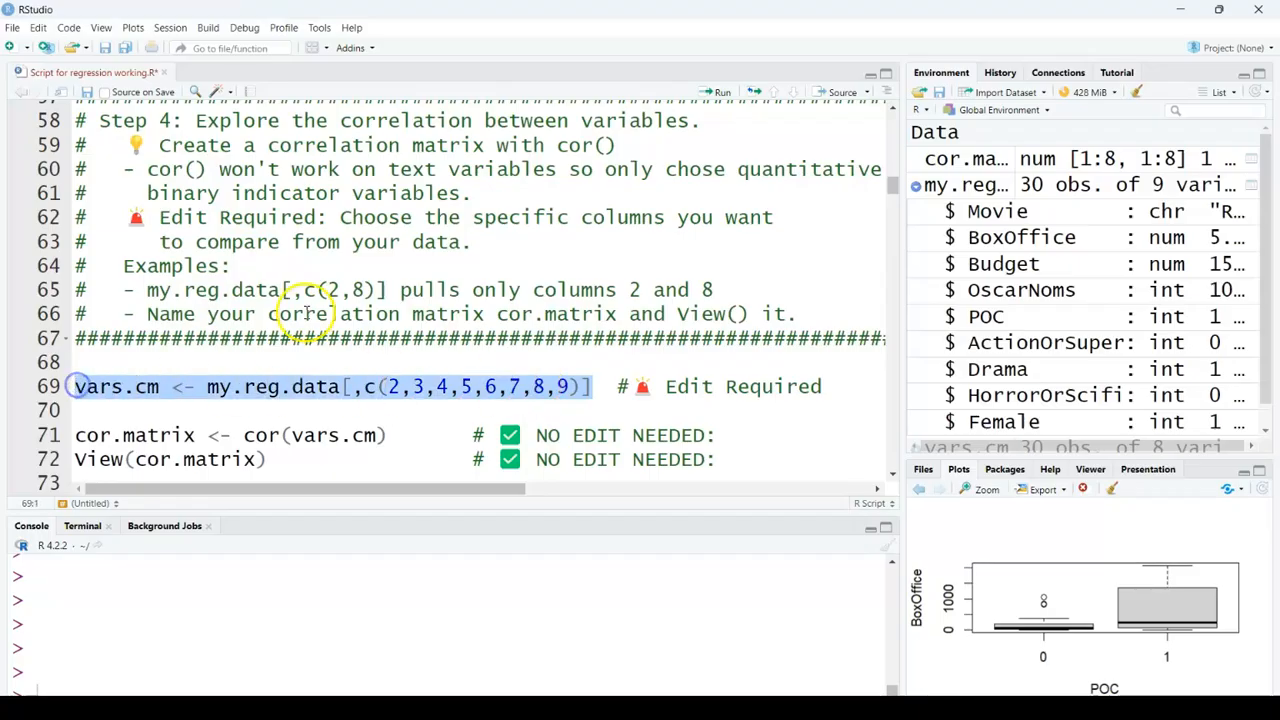
left_click(720, 93)
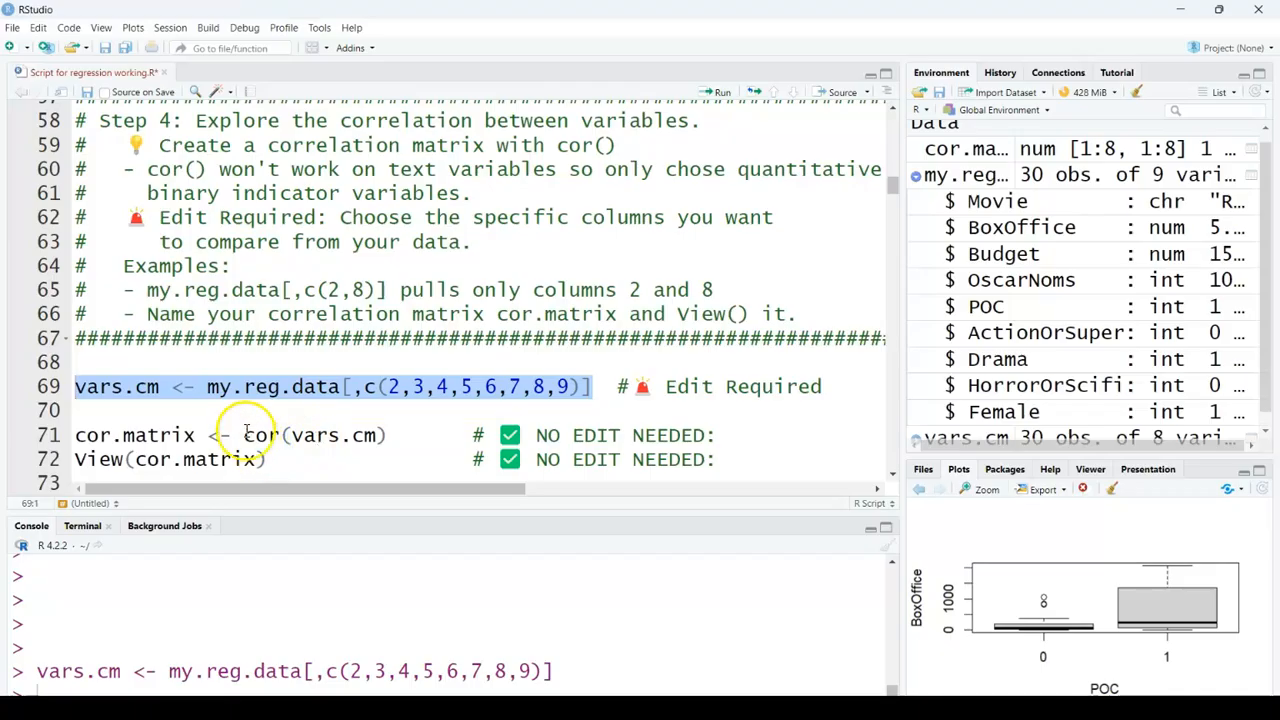
left_click(388, 436)
left_click_drag(388, 436, 86, 434)
left_click_drag(271, 460, 72, 443)
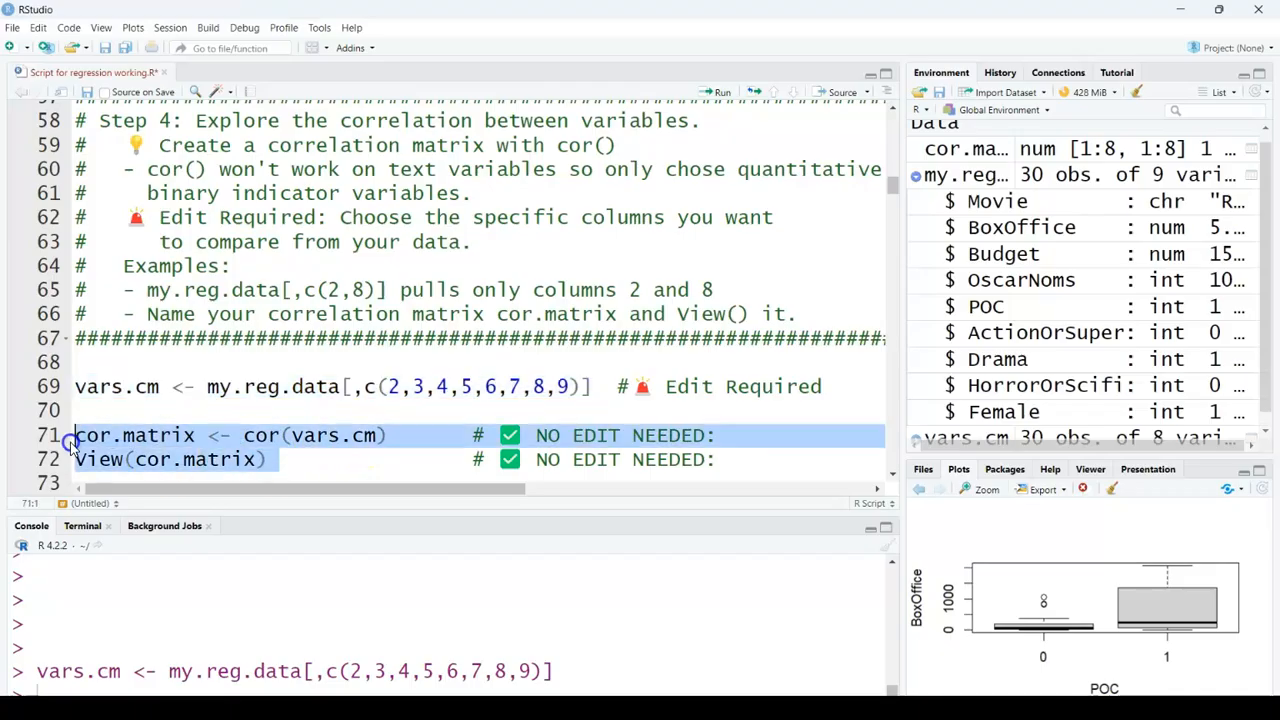
left_click(712, 93)
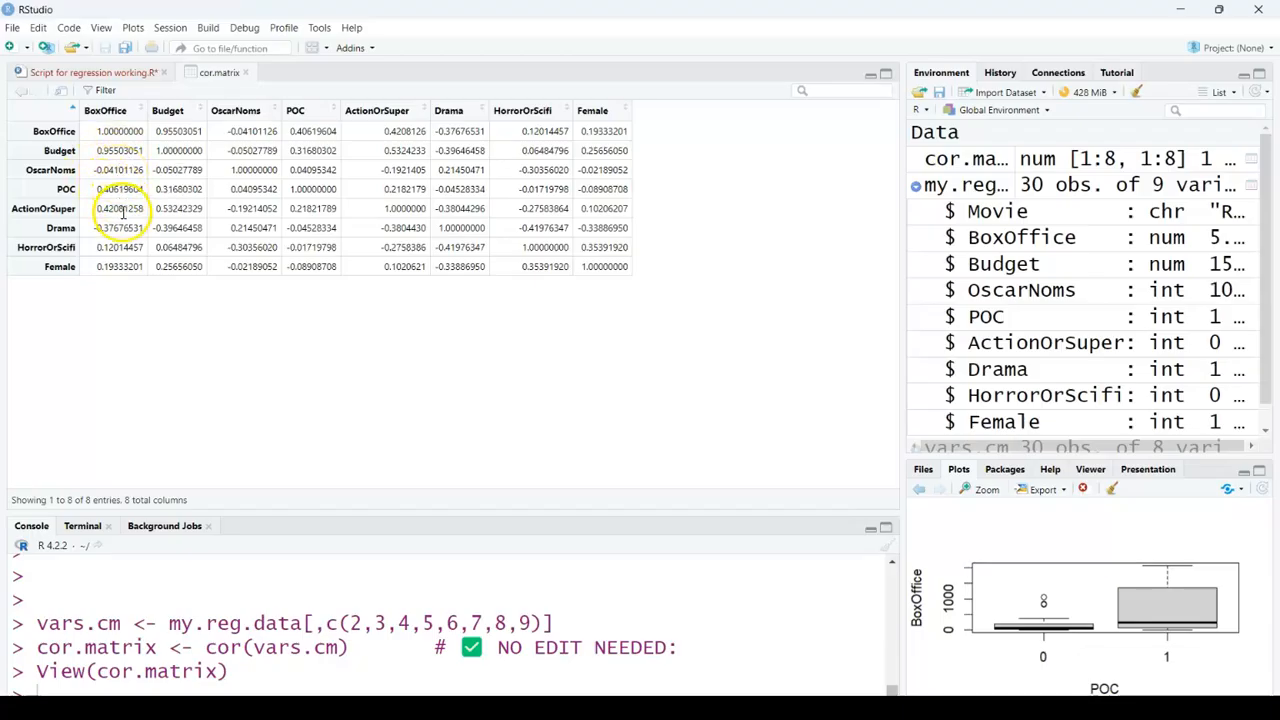
Step: Return to the script and run library(corrplot) to load the corrplot package
left_click(133, 266)
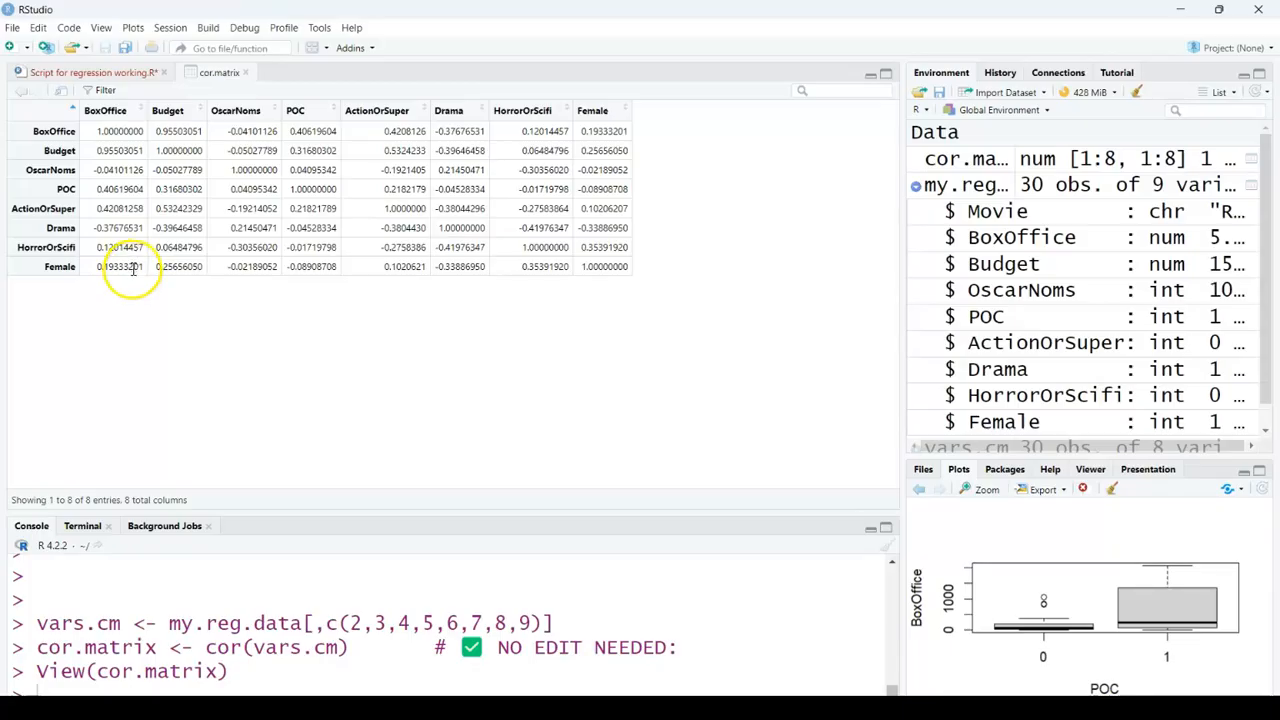
left_click(133, 73)
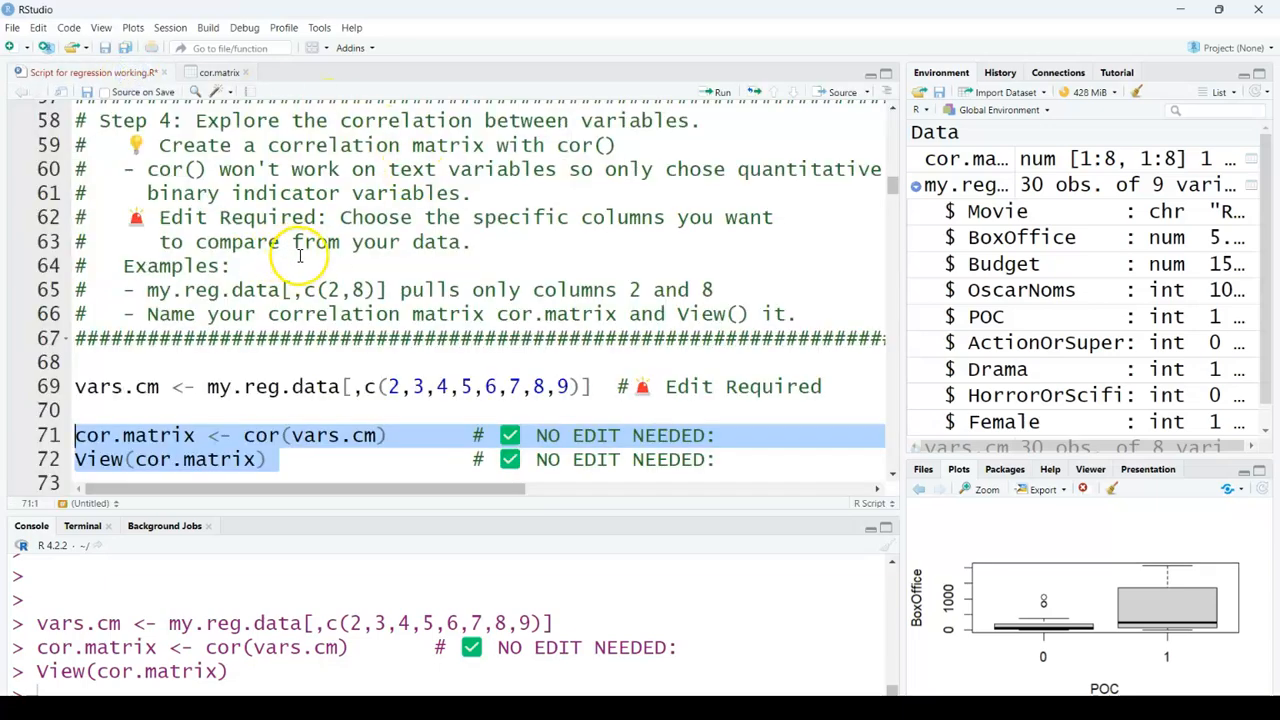
scroll(395, 264, "down", 2)
scroll(395, 264, "down", 4)
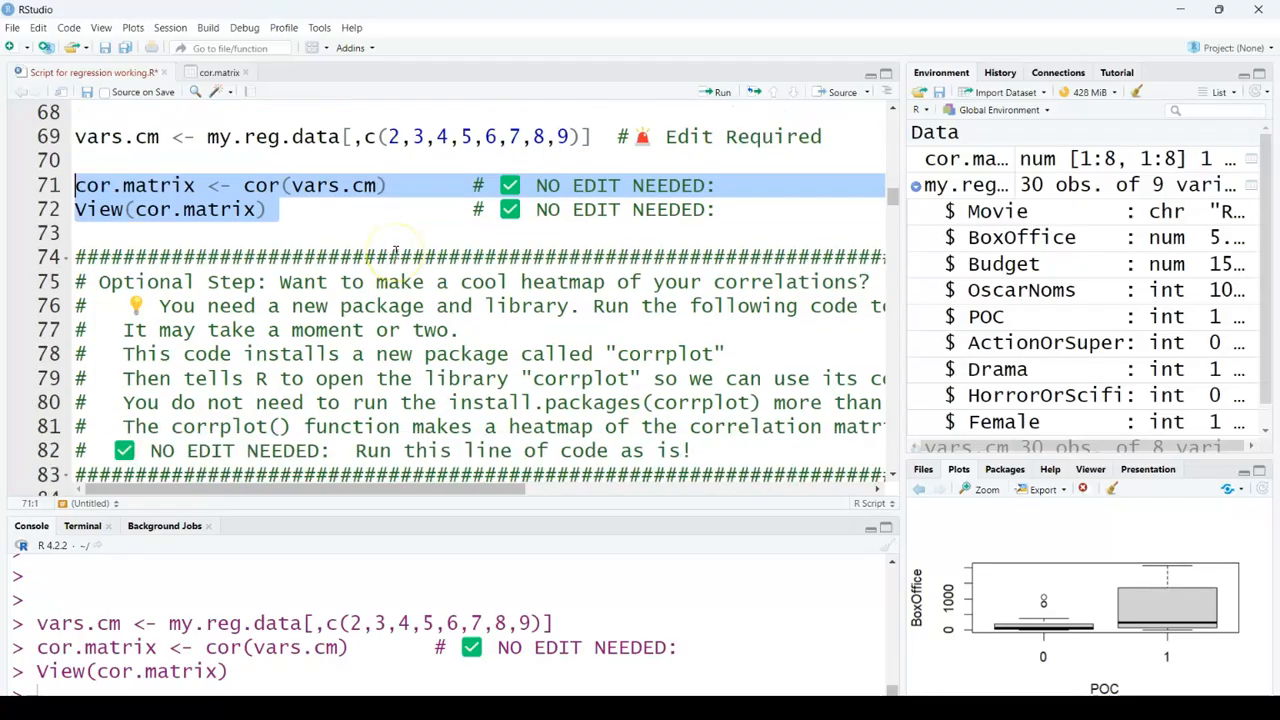
scroll(393, 248, "down", 5)
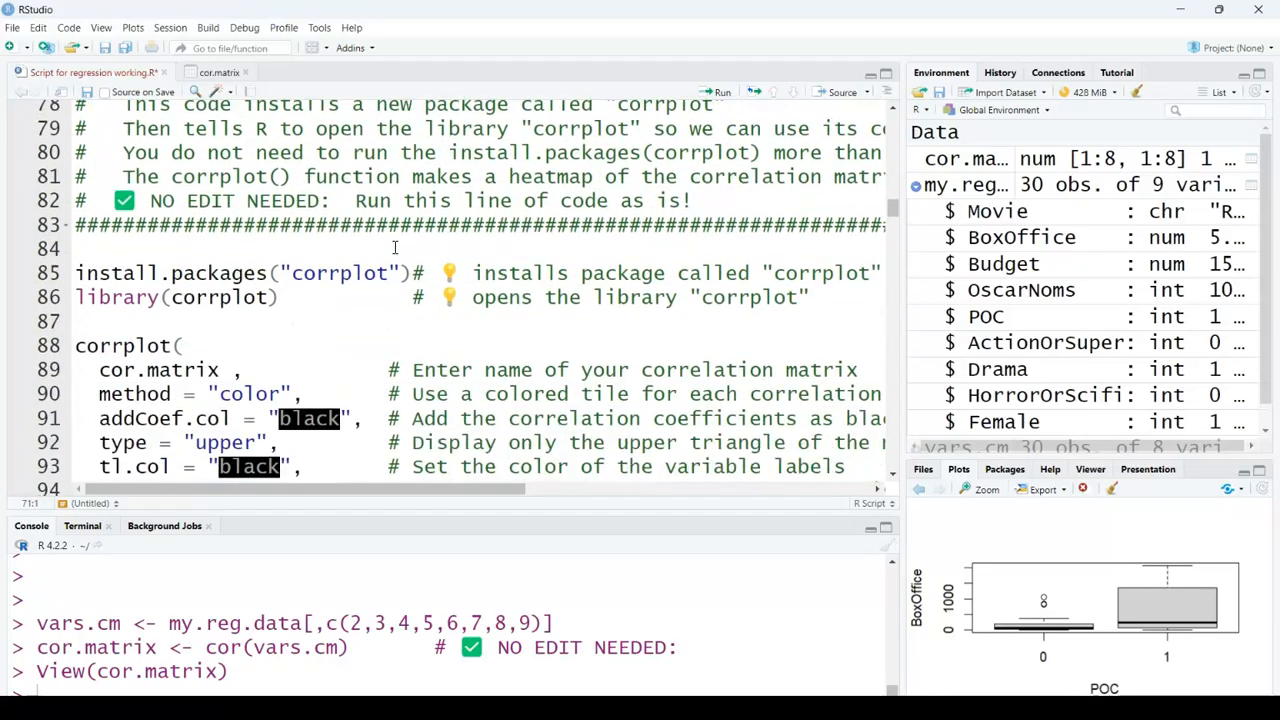
scroll(395, 243, "down", 1)
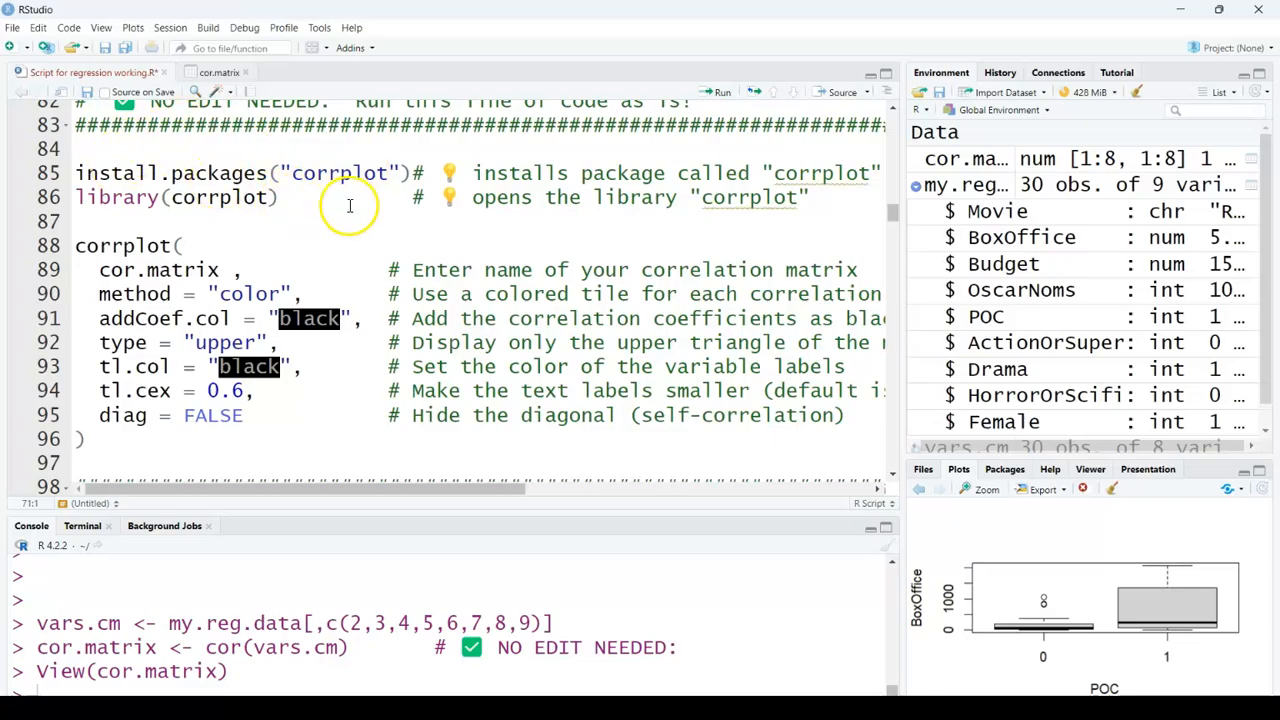
left_click_drag(327, 198, 55, 173)
left_click_drag(302, 197, 70, 200)
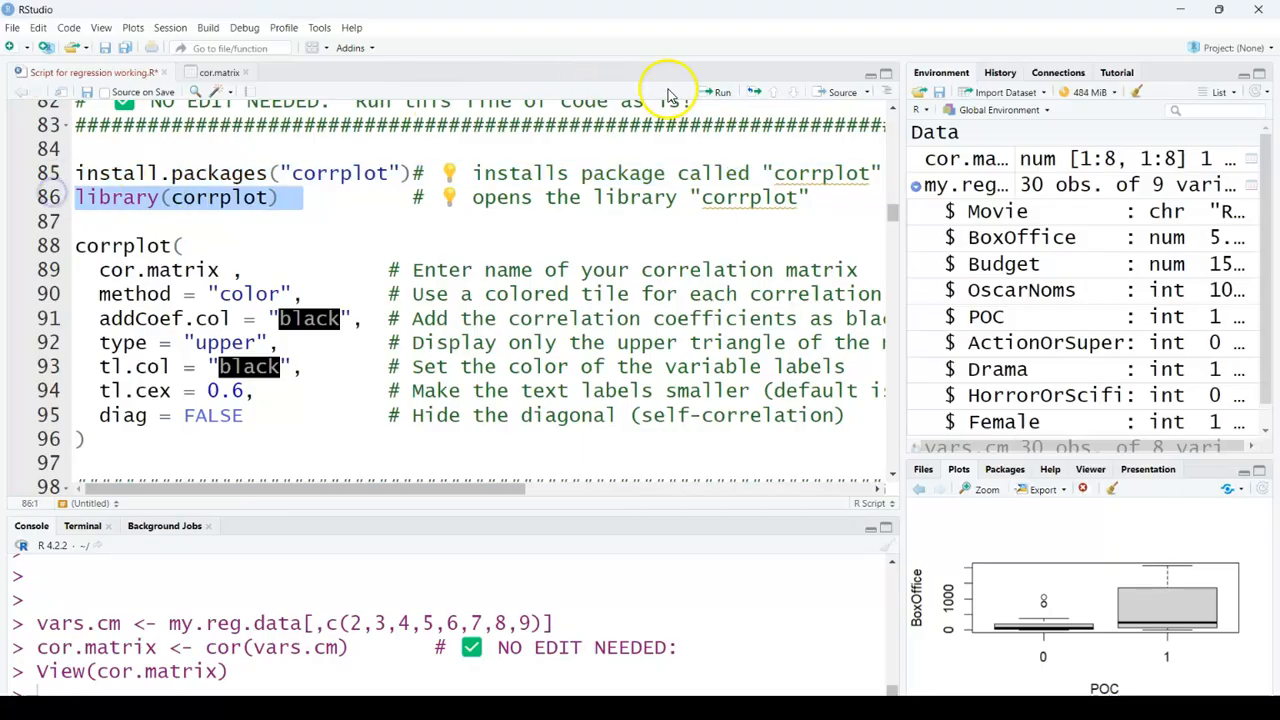
left_click(716, 92)
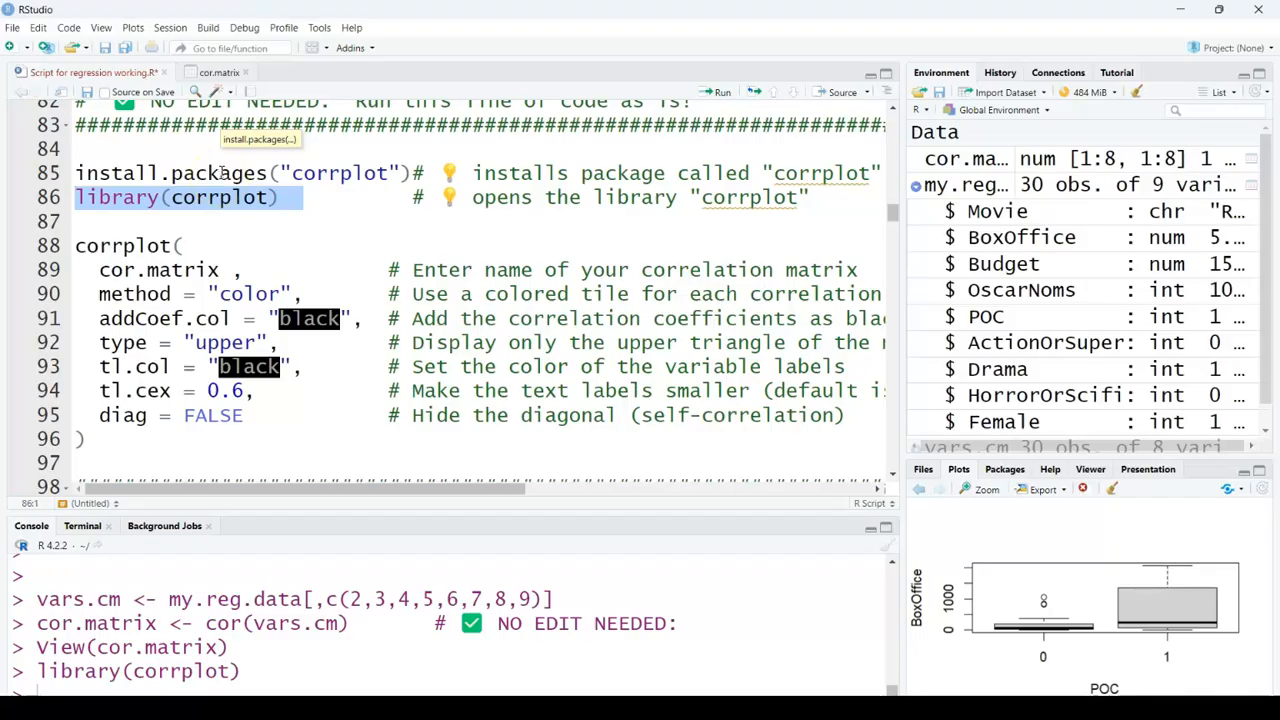
Step: Run the whole corrplot() call to draw the correlation heatmap
left_click_drag(76, 246, 131, 449)
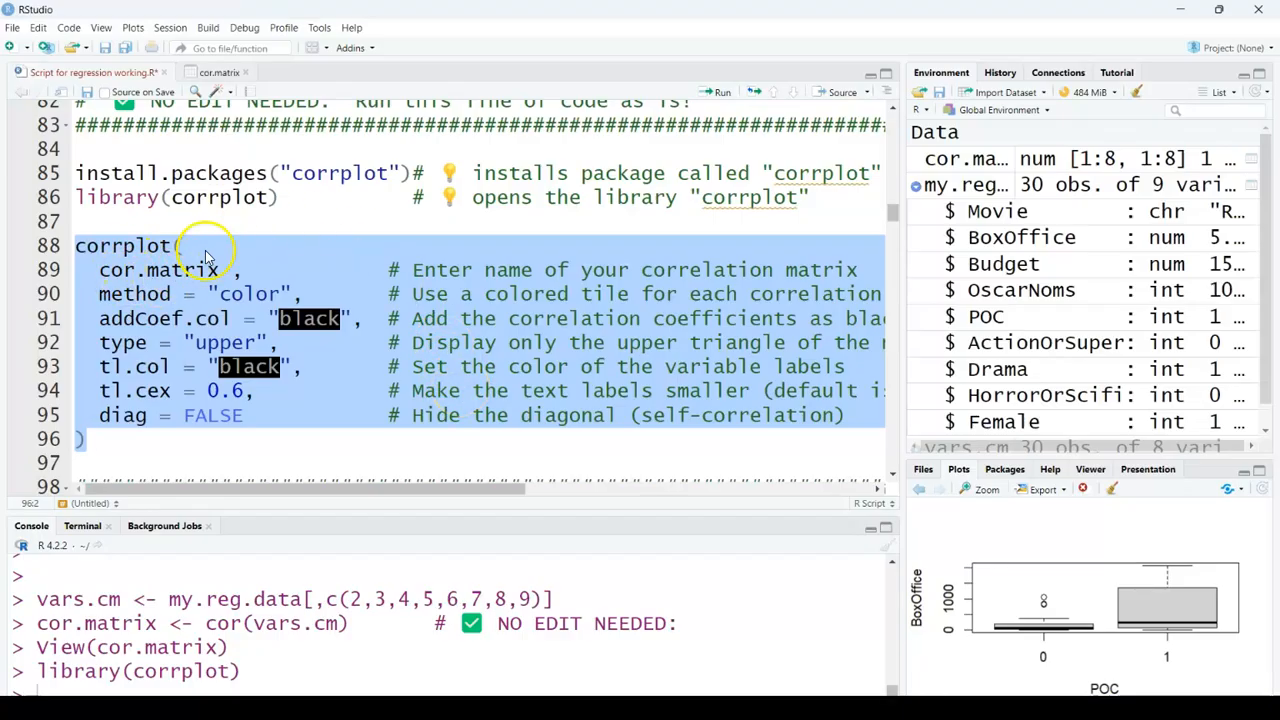
scroll(280, 190, "up", 5)
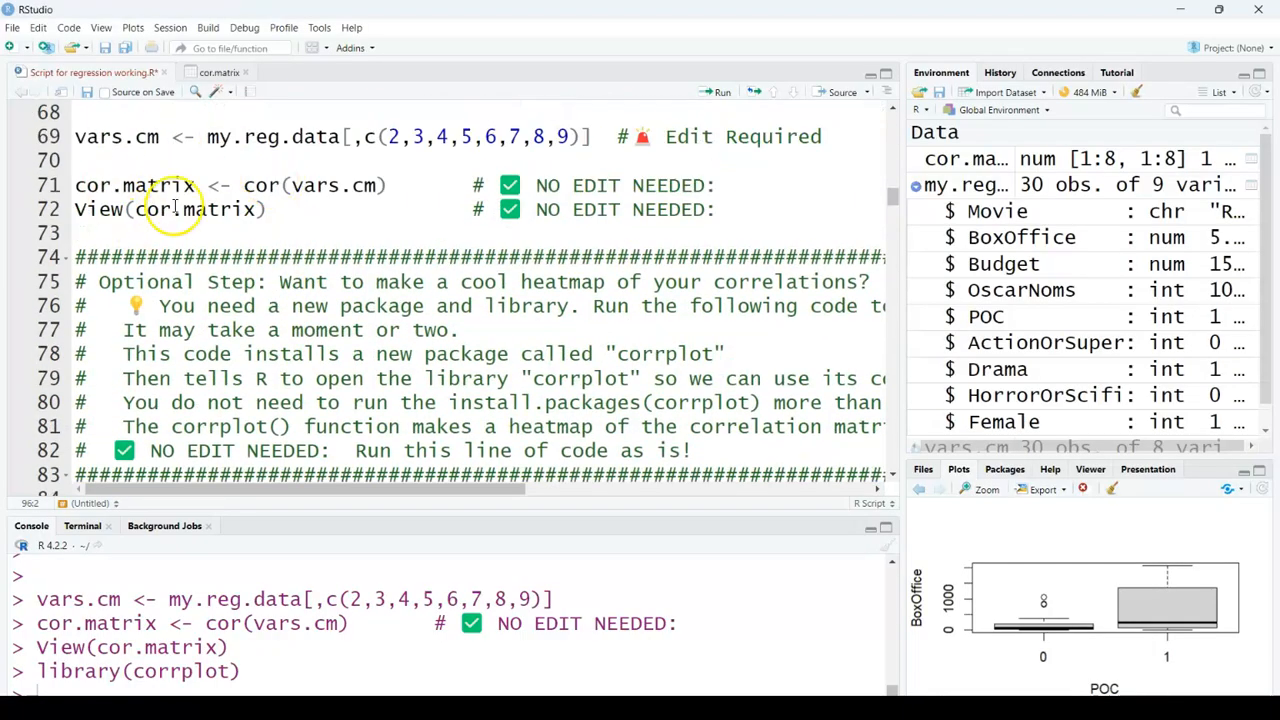
scroll(175, 200, "down", 5)
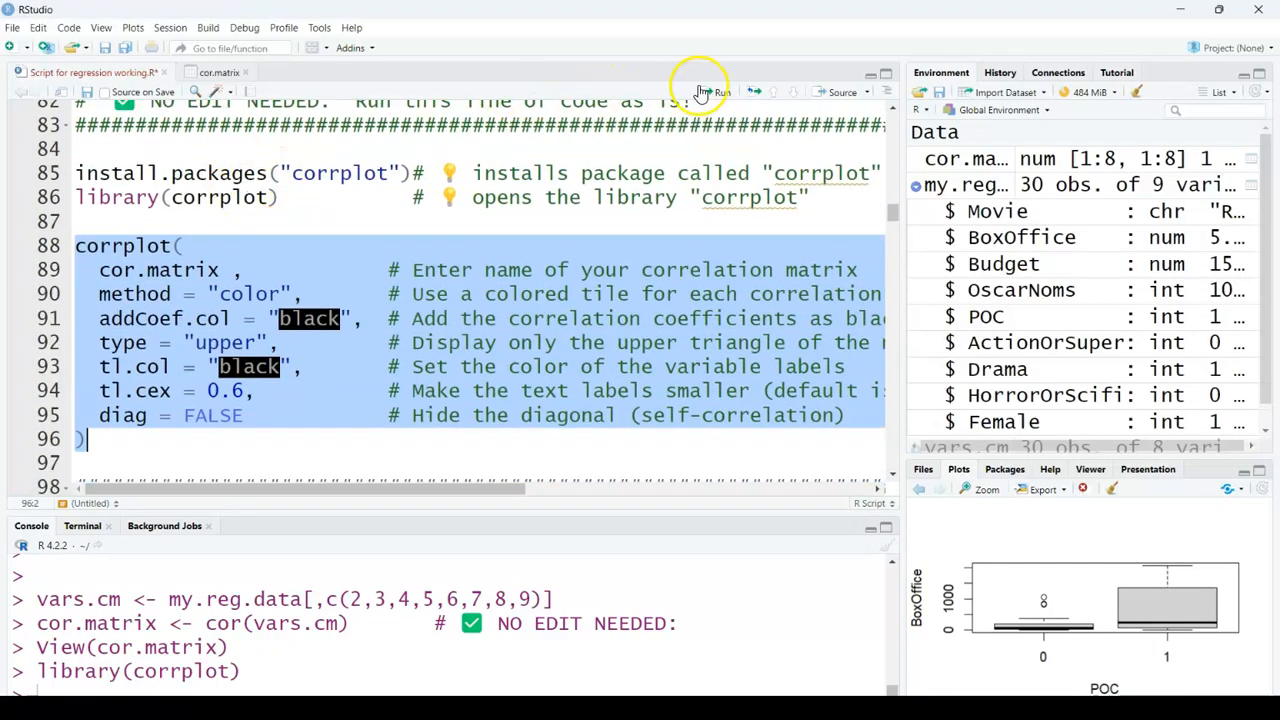
left_click(703, 92)
Step: Enlarge the plots pane to examine the heatmap, then restore the pane layout
left_click_drag(900, 331, 712, 342)
left_click_drag(951, 458, 940, 205)
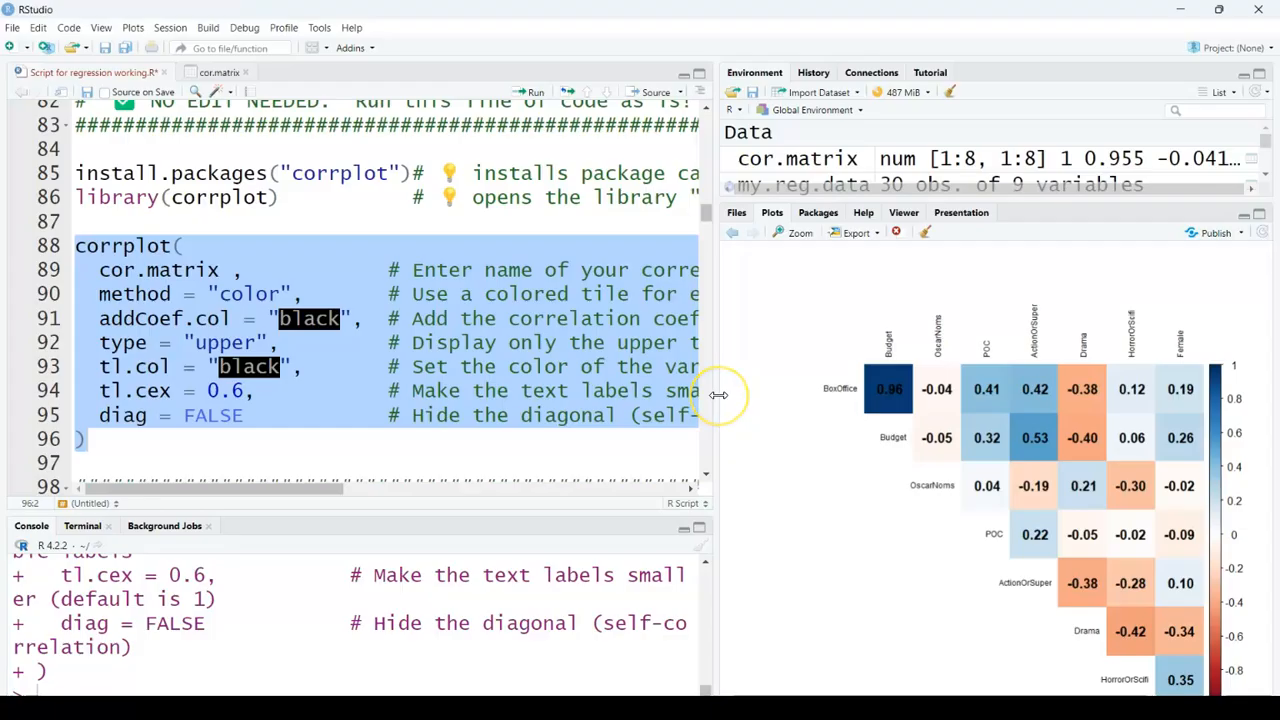
left_click_drag(718, 397, 910, 396)
left_click_drag(975, 203, 995, 301)
Step: Replace y with BoxOffice in the model.1 lm() formula
scroll(320, 260, "down", 5)
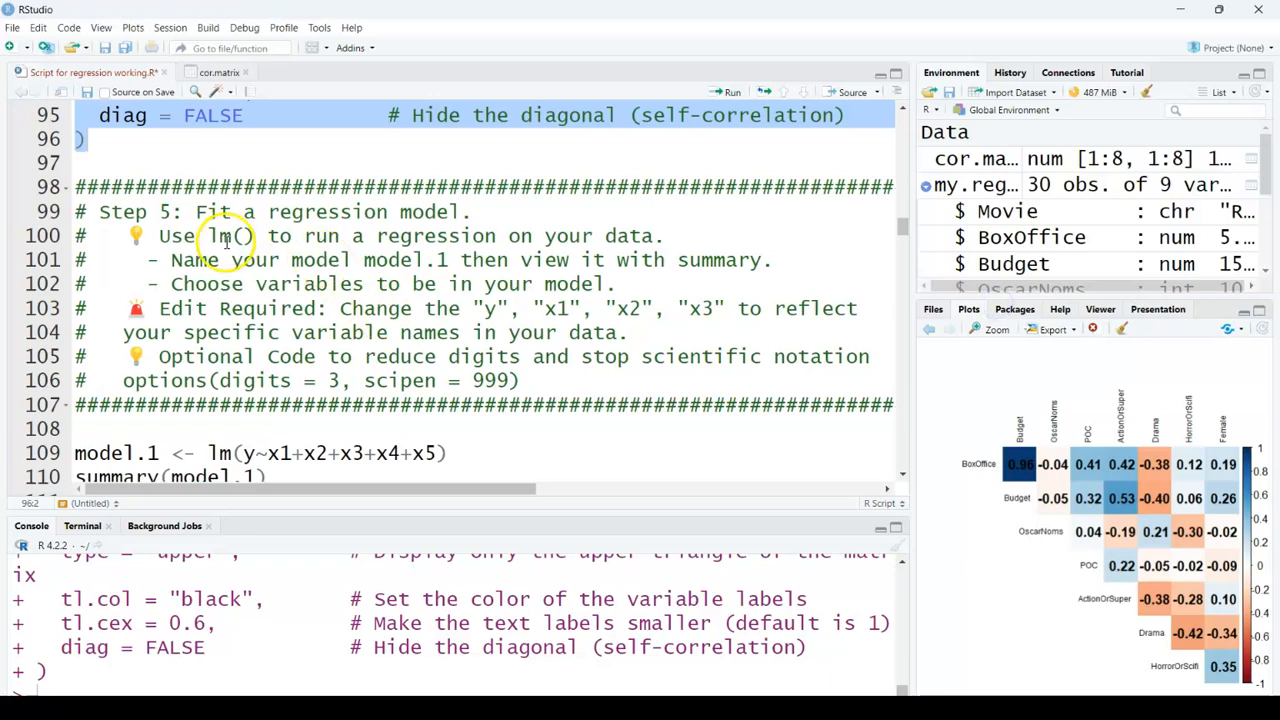
scroll(250, 255, "down", 1)
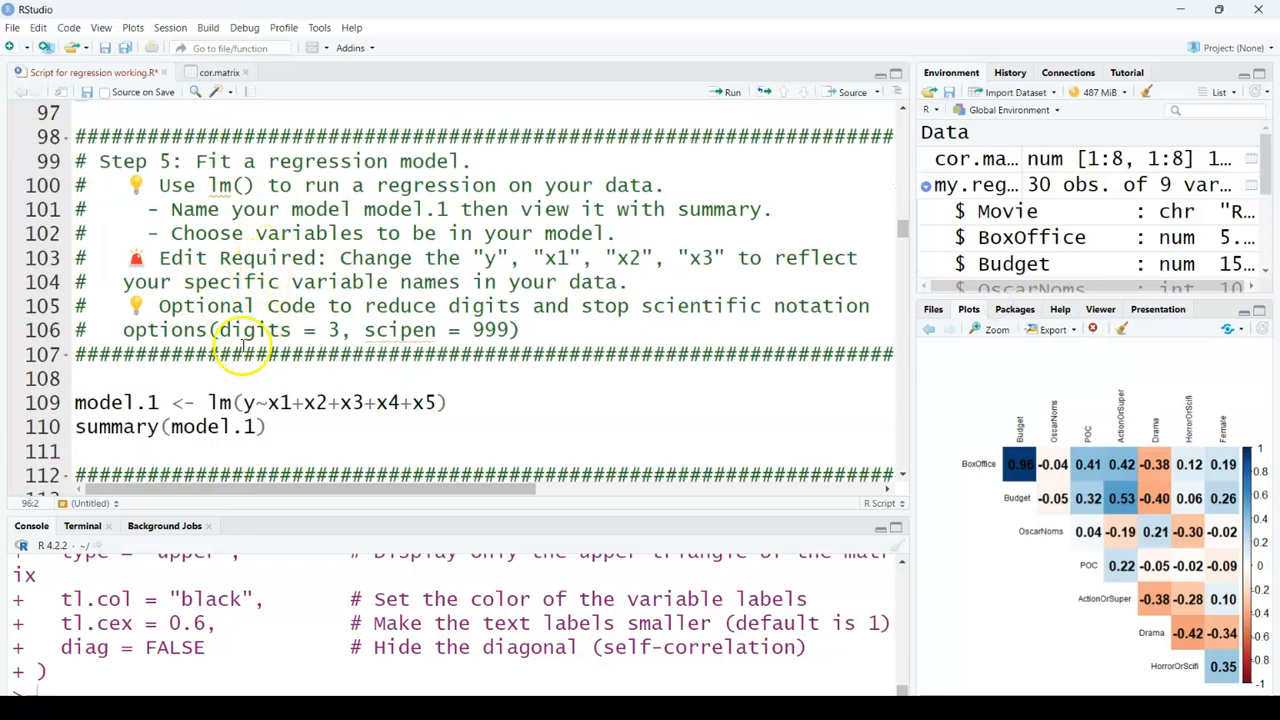
left_click(255, 398)
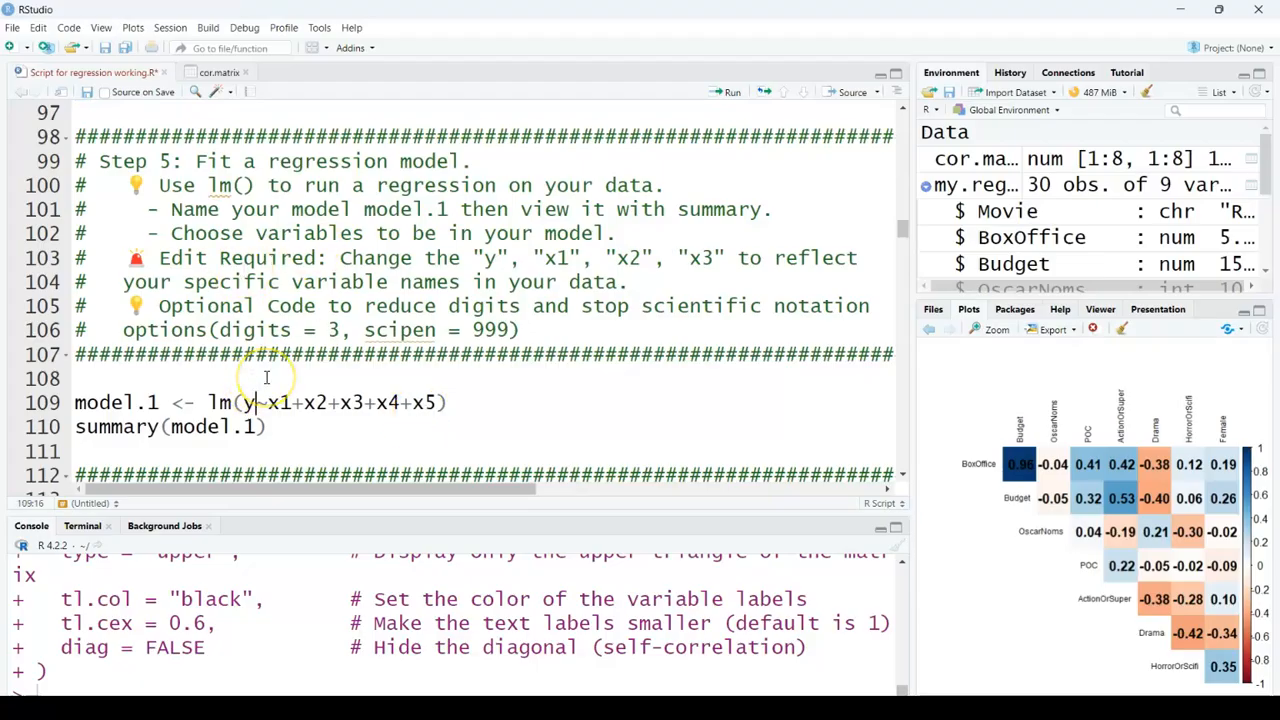
key("BackSpace")
type("BoxOffice")
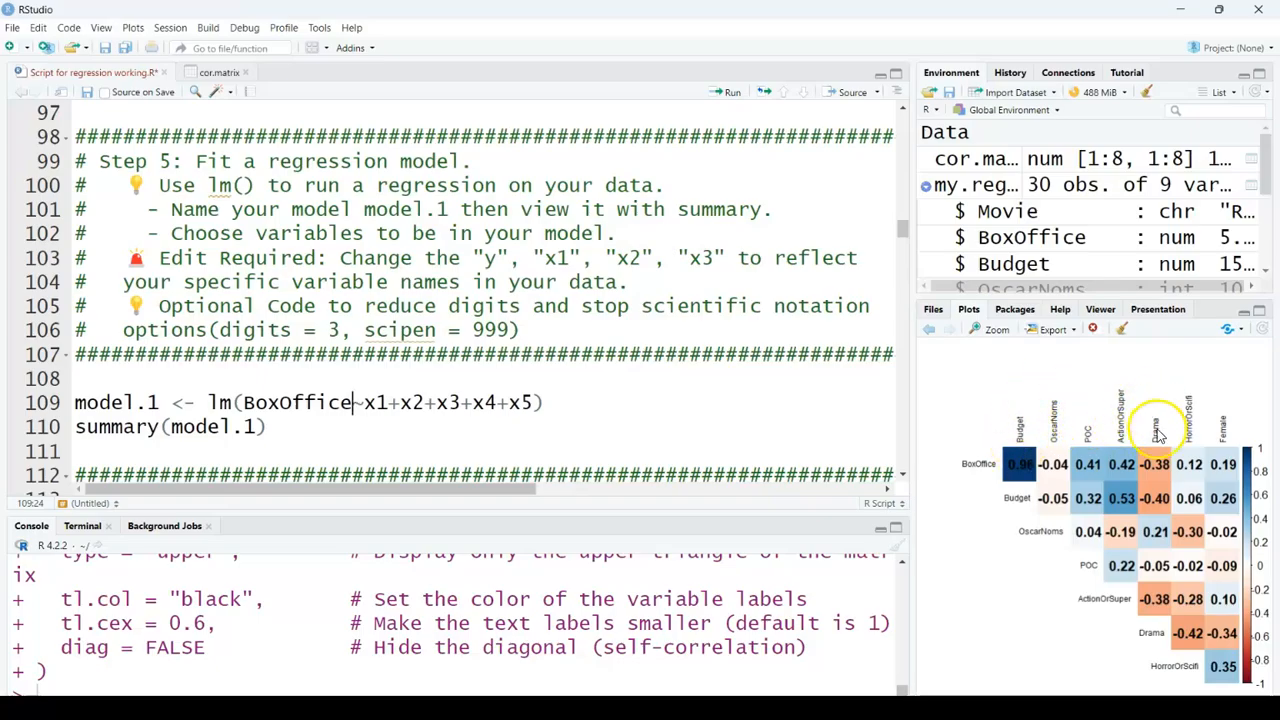
Step: Replace the predictors x1 to x5 with Budget, POC, ActionOrSuper and Drama in the lm() formula
double_click(379, 402)
type("Budget")
double_click(473, 402)
key("BackSpace")
type("POC")
double_click(506, 402)
type("ActionOrSuper")
double_click(684, 402)
key("BackSpace")
key("BackSpace")
type("Drama+")
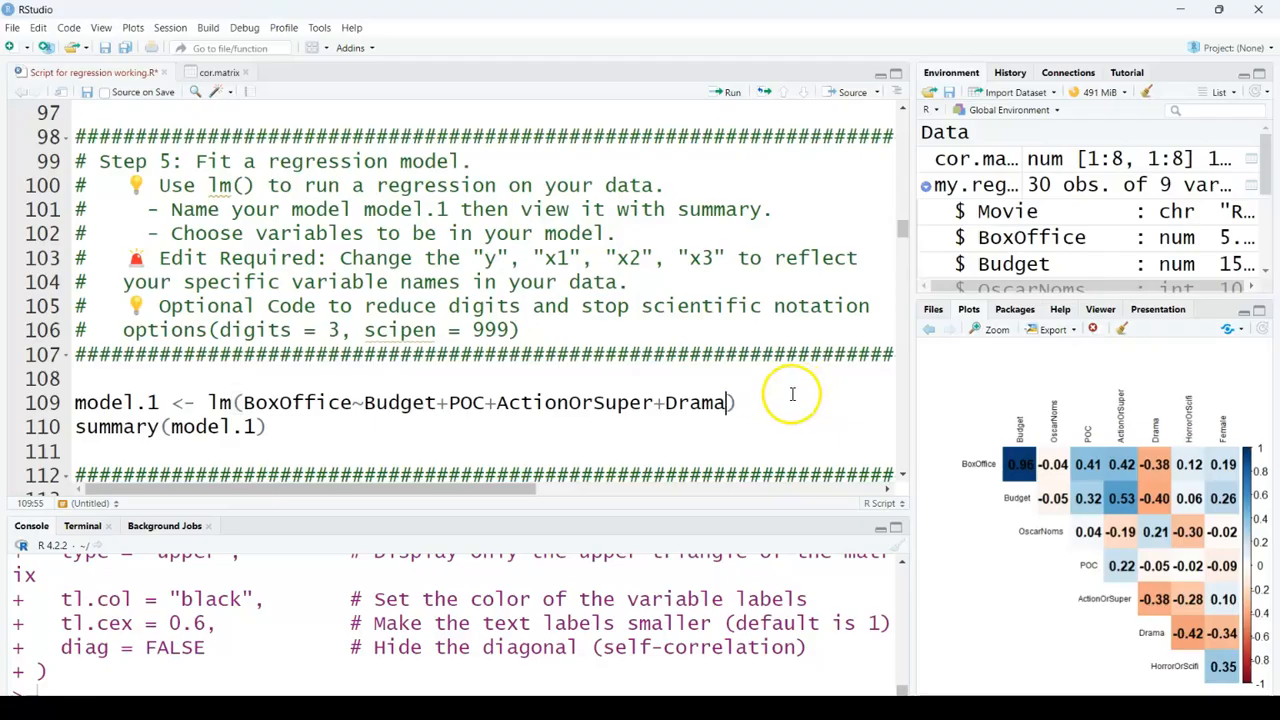
Step: Run the model.1 lm() and summary() lines and review the regression output
left_click_drag(265, 427, 48, 400)
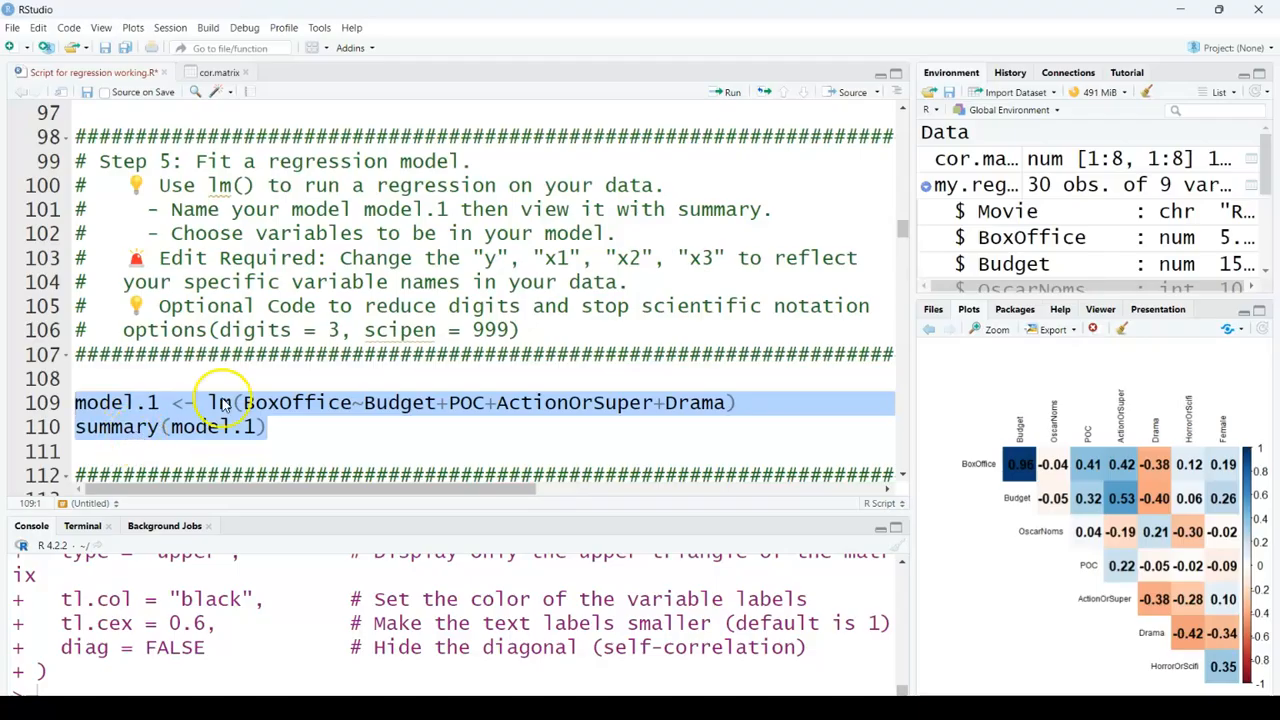
left_click(736, 97)
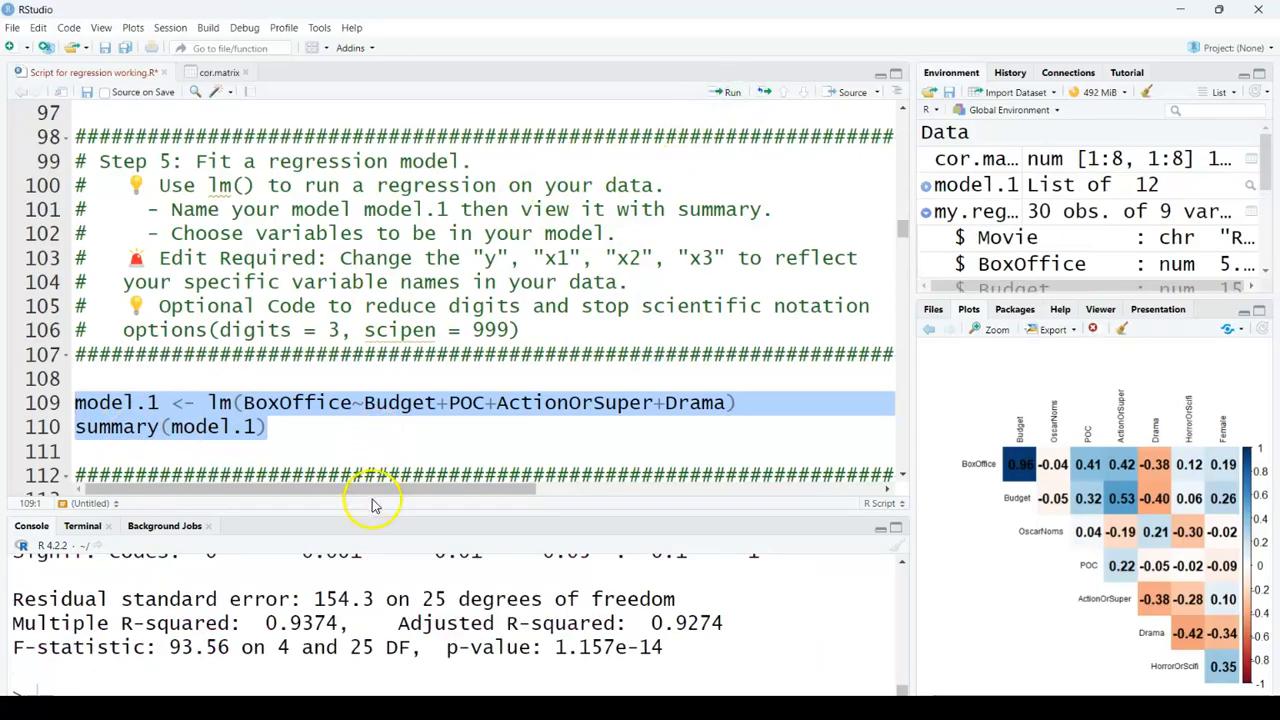
left_click_drag(373, 513, 371, 283)
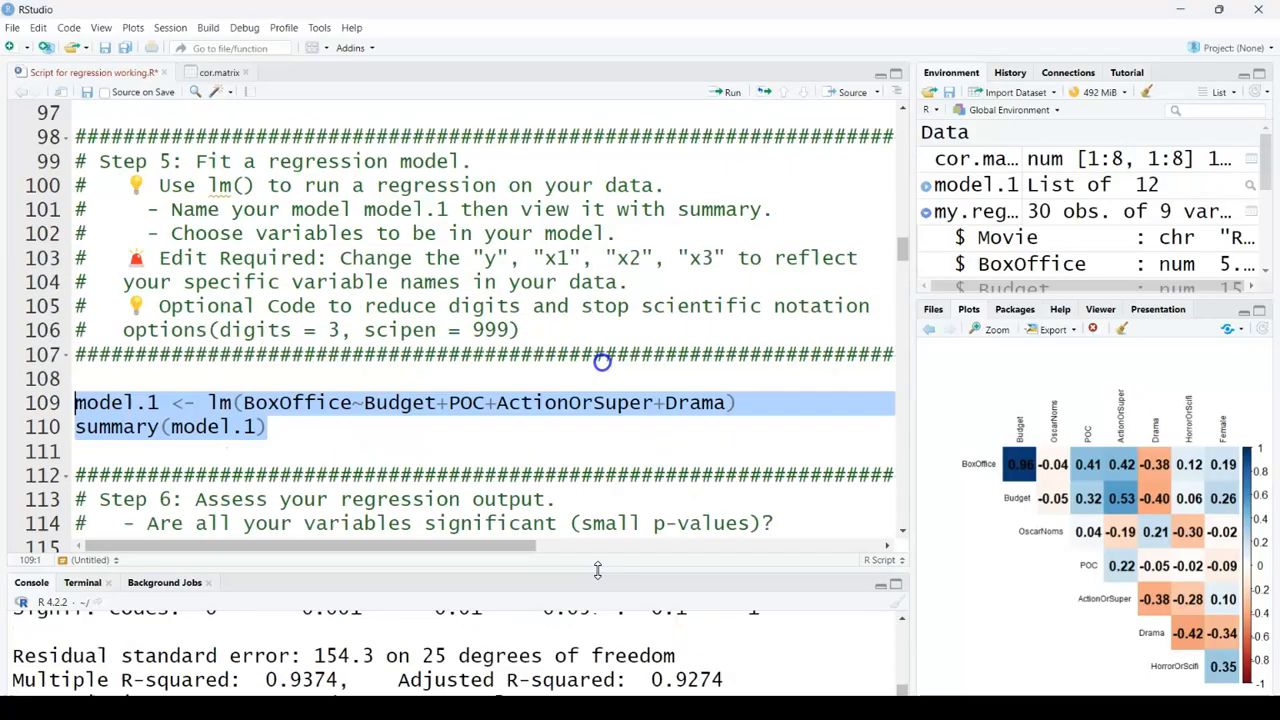
Step: Duplicate the model.1 lines below the original and rename the copy model.2
left_click_drag(369, 423, 60, 400)
key("ctrl+c")
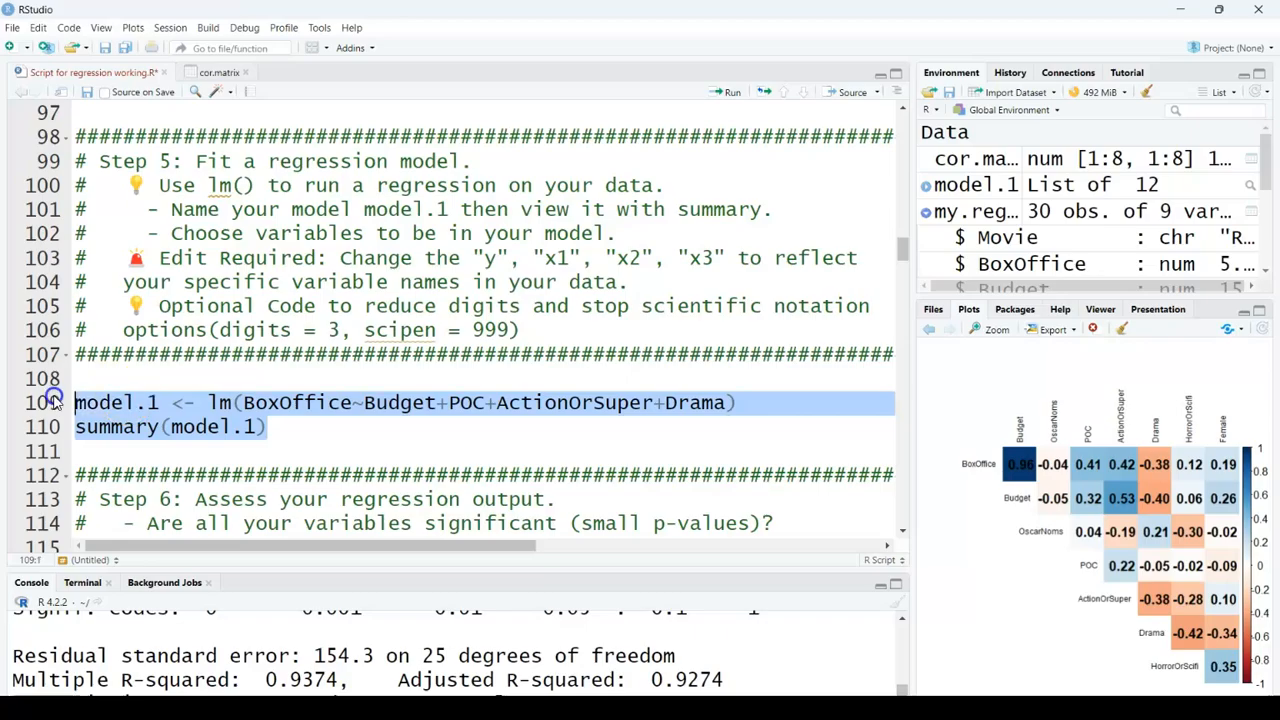
left_click(307, 420)
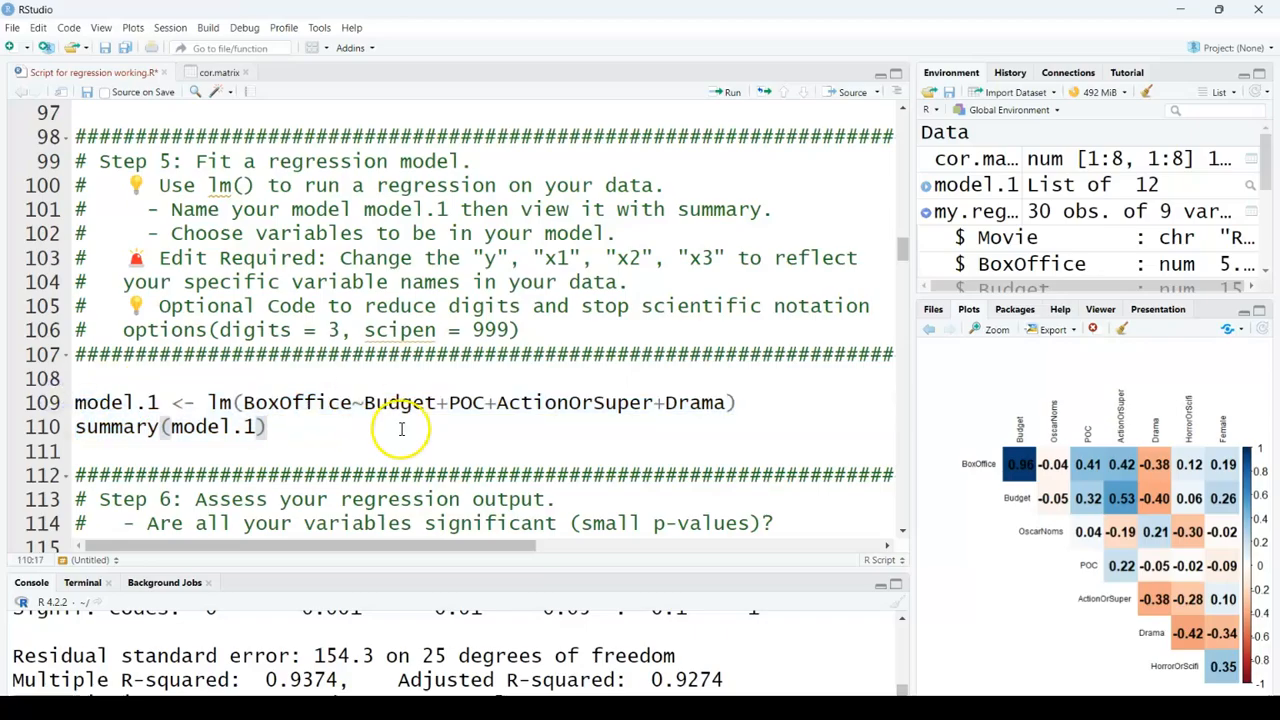
key("Return")
key("Return")
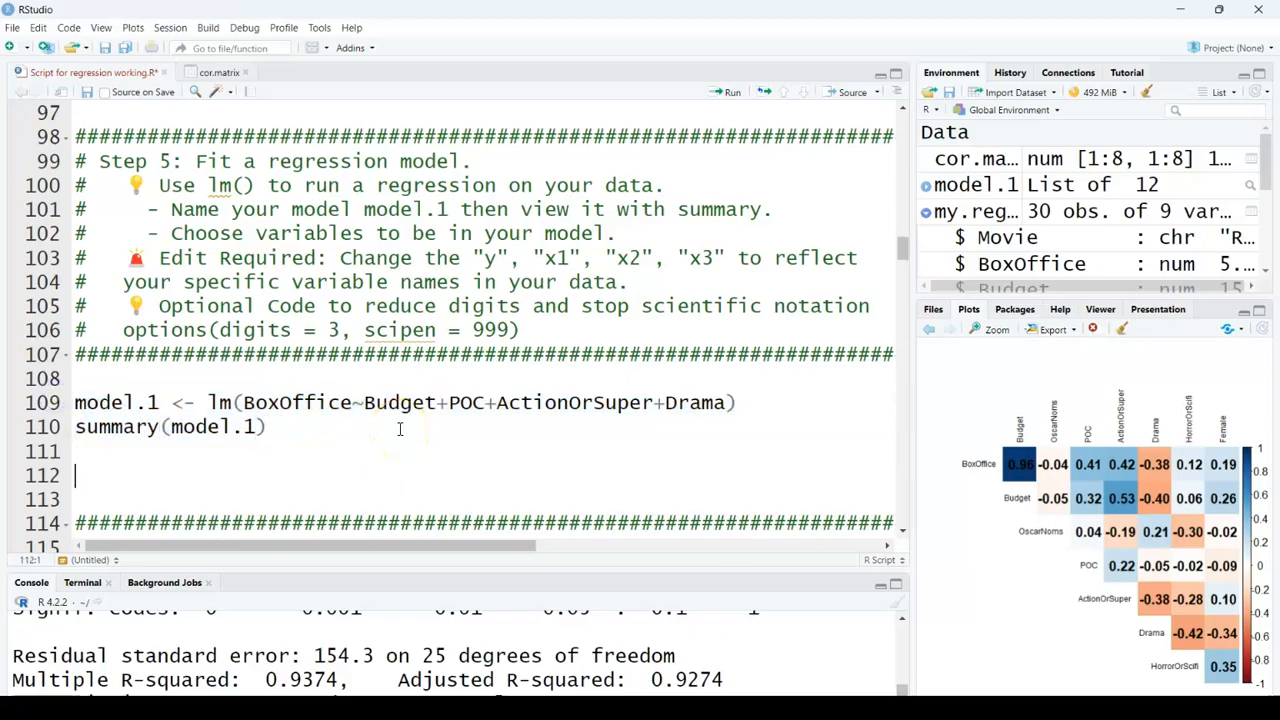
key("ctrl+v")
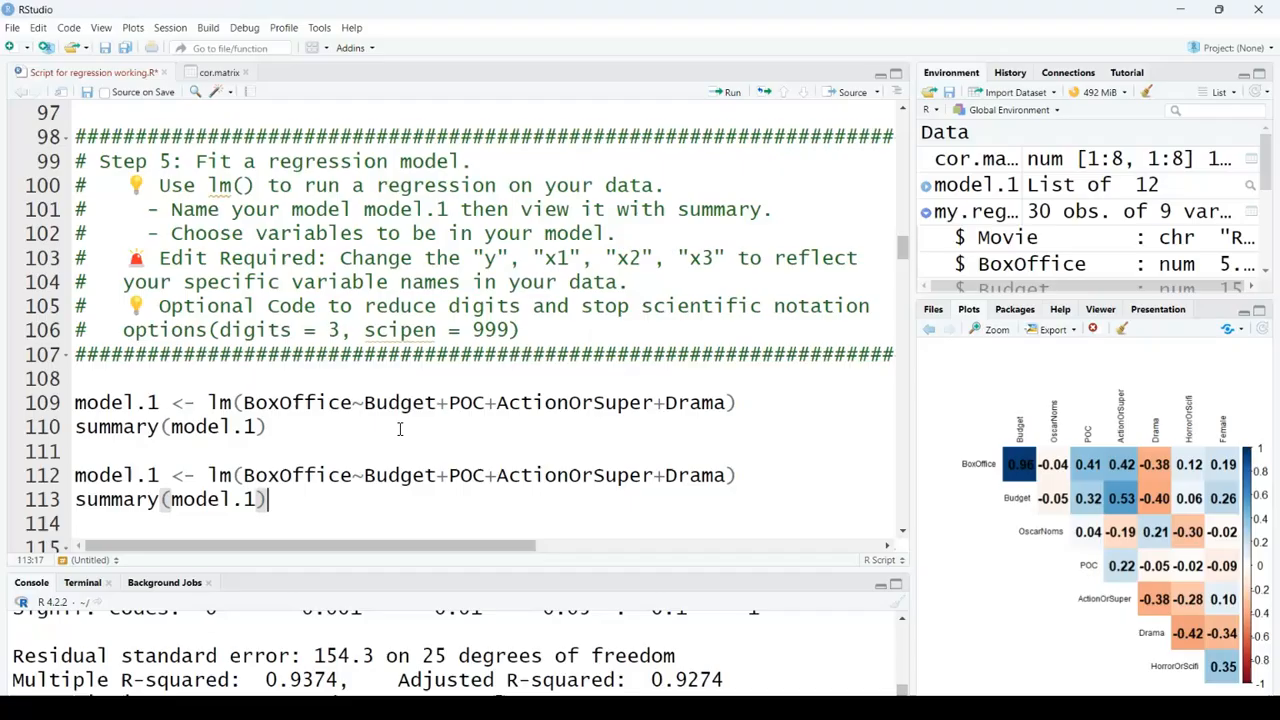
left_click(158, 475)
key("BackSpace")
type("2")
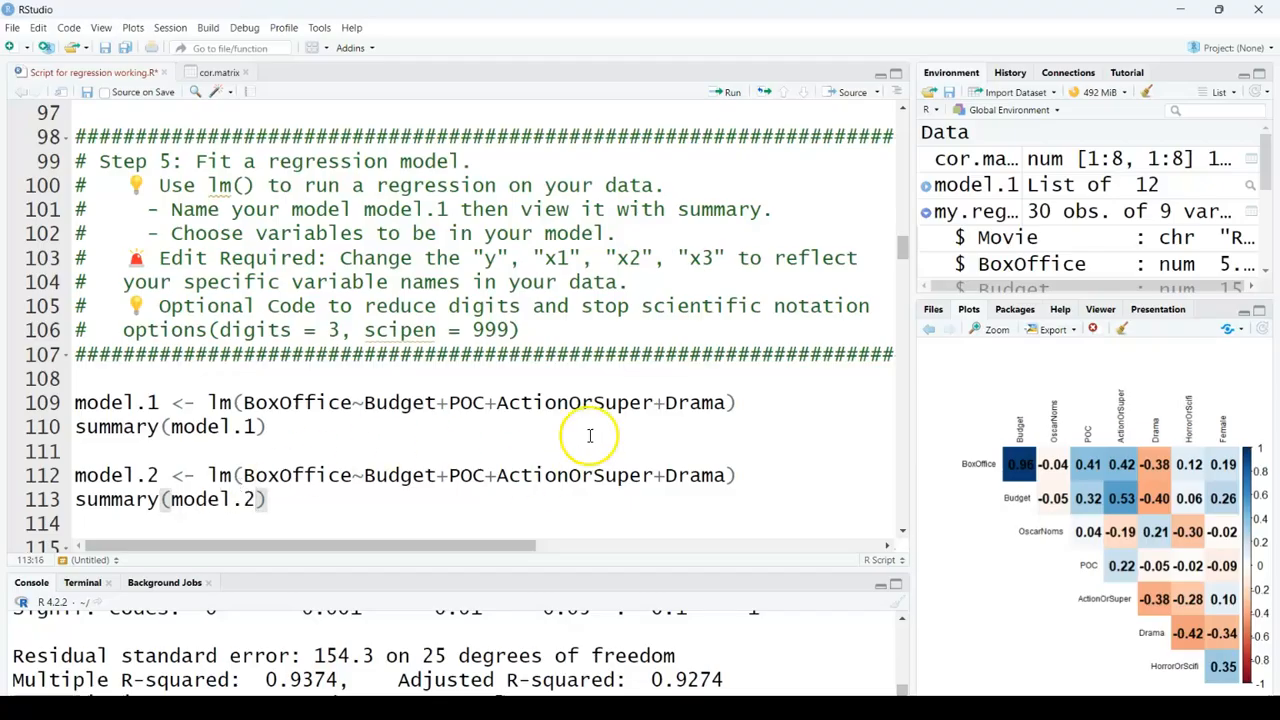
Step: Remove Drama from the model.2 formula, run both model.2 lines, and review the summary output
left_click_drag(727, 476, 658, 478)
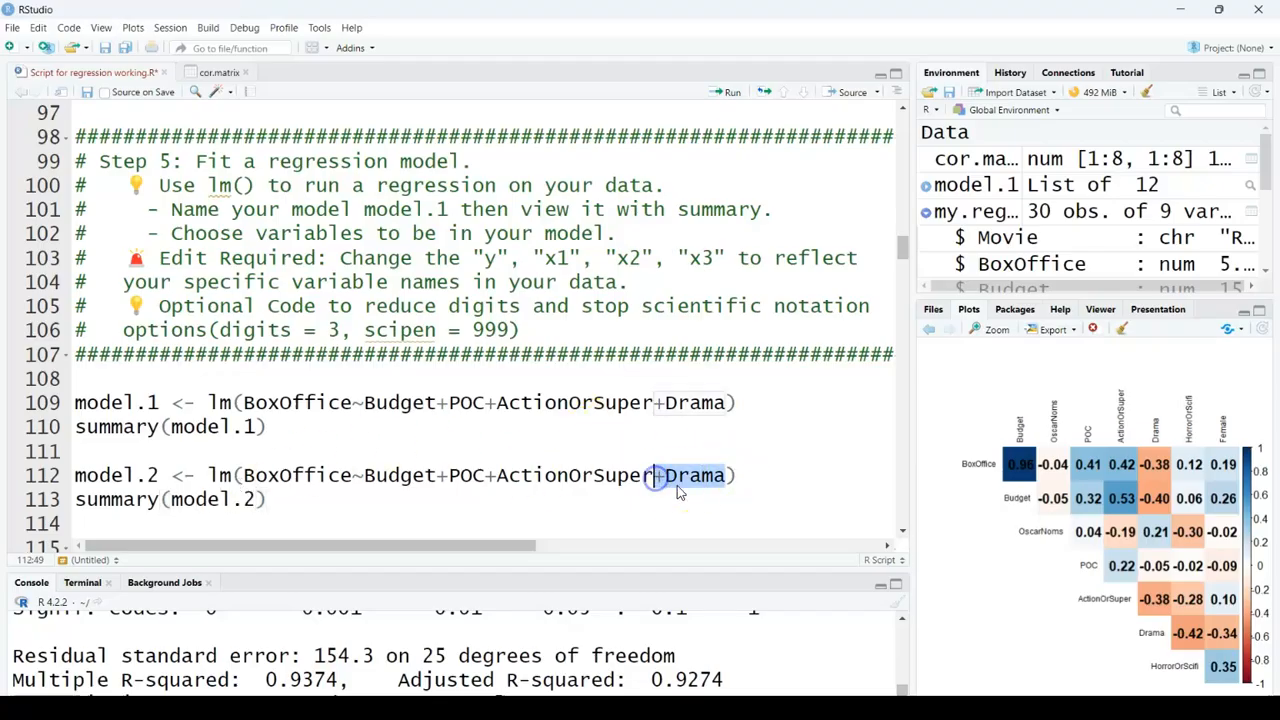
key("BackSpace")
left_click_drag(266, 500, 30, 478)
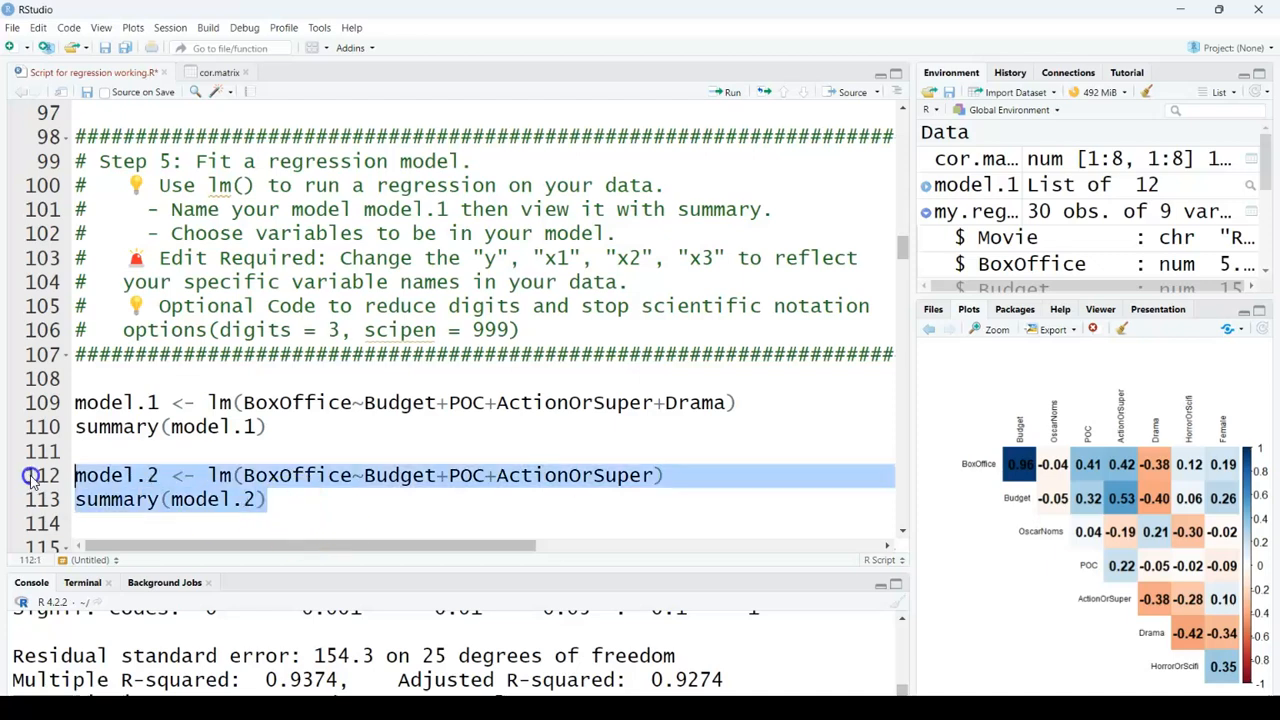
left_click(725, 95)
left_click_drag(409, 570, 409, 314)
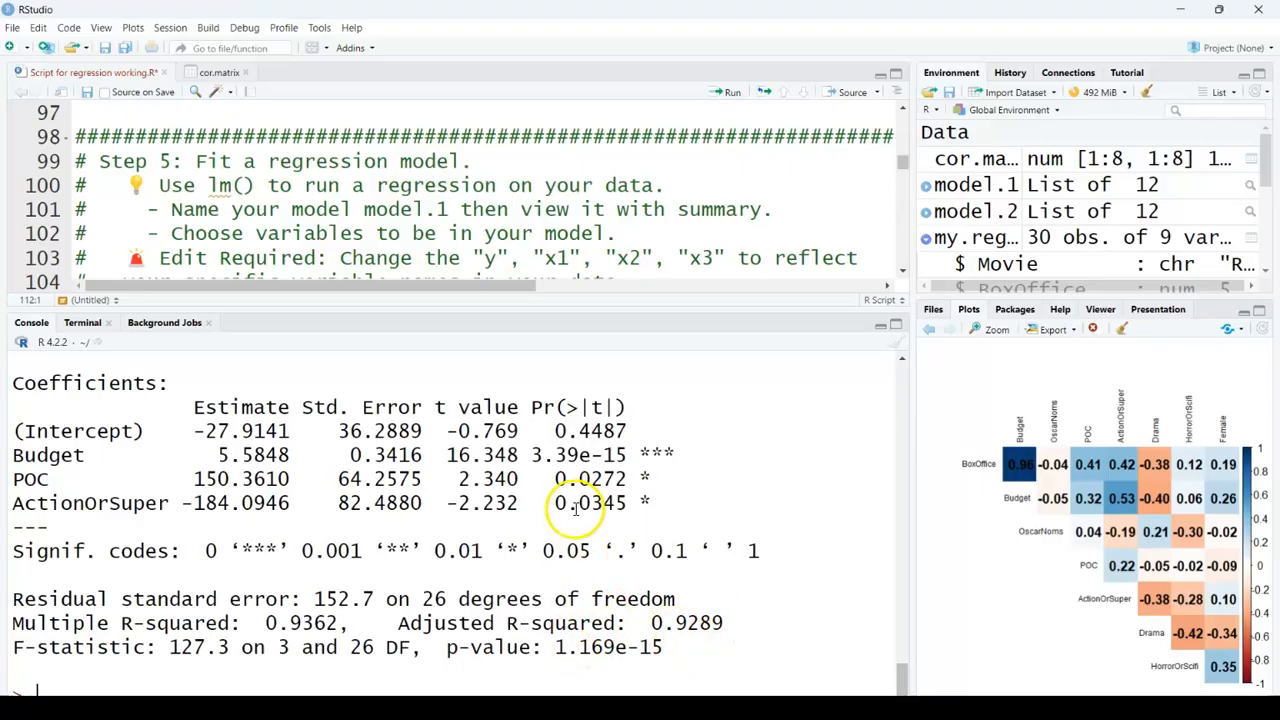
left_click_drag(513, 312, 512, 572)
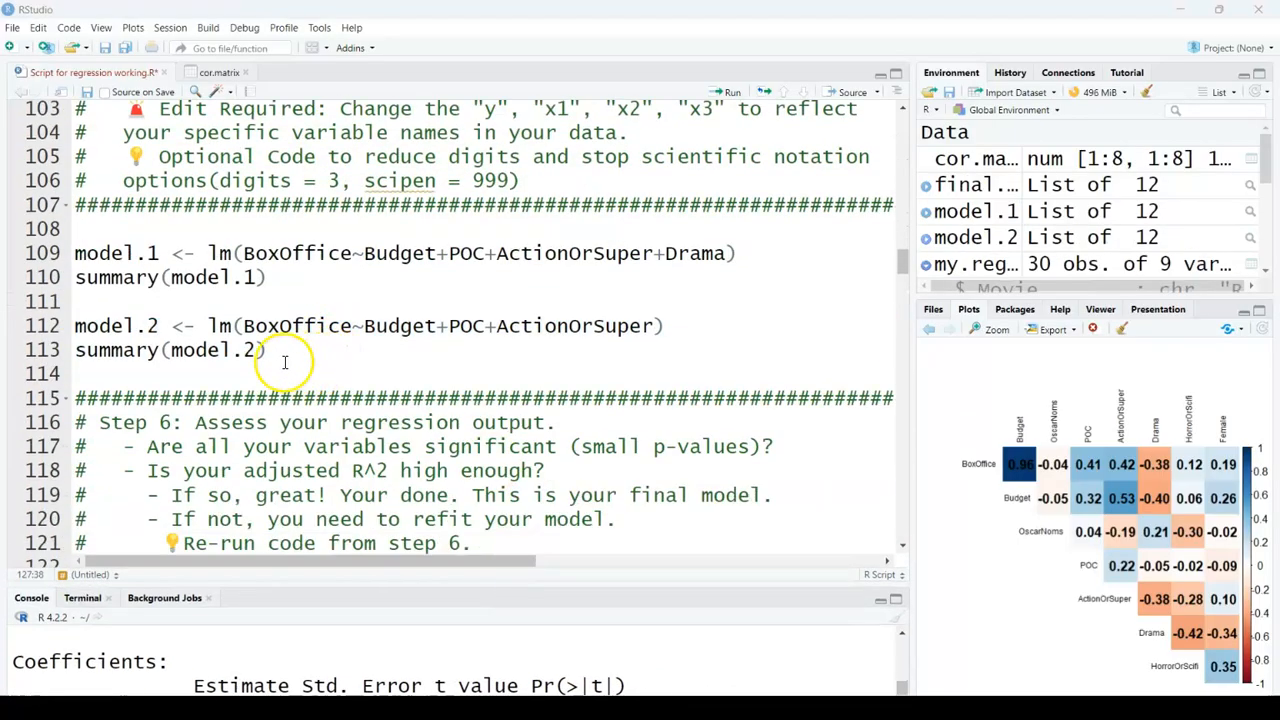
Step: Rename model.2 to final.model in both the lm() assignment and the summary() call, and select those lines
left_click_drag(157, 326, 70, 333)
type("final.model")
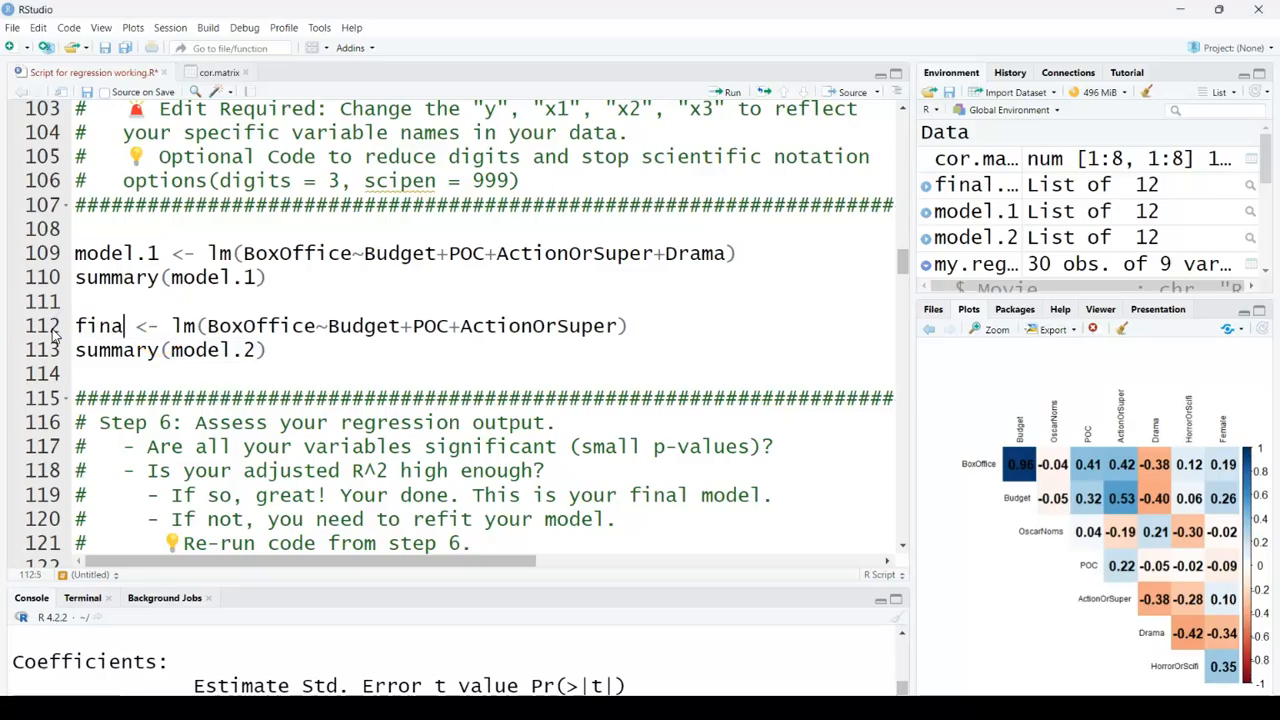
left_click(262, 352)
key("BackSpace")
key("BackSpace")
key("BackSpace")
key("BackSpace")
key("BackSpace")
key("BackSpace")
key("BackSpace")
type("final.model")
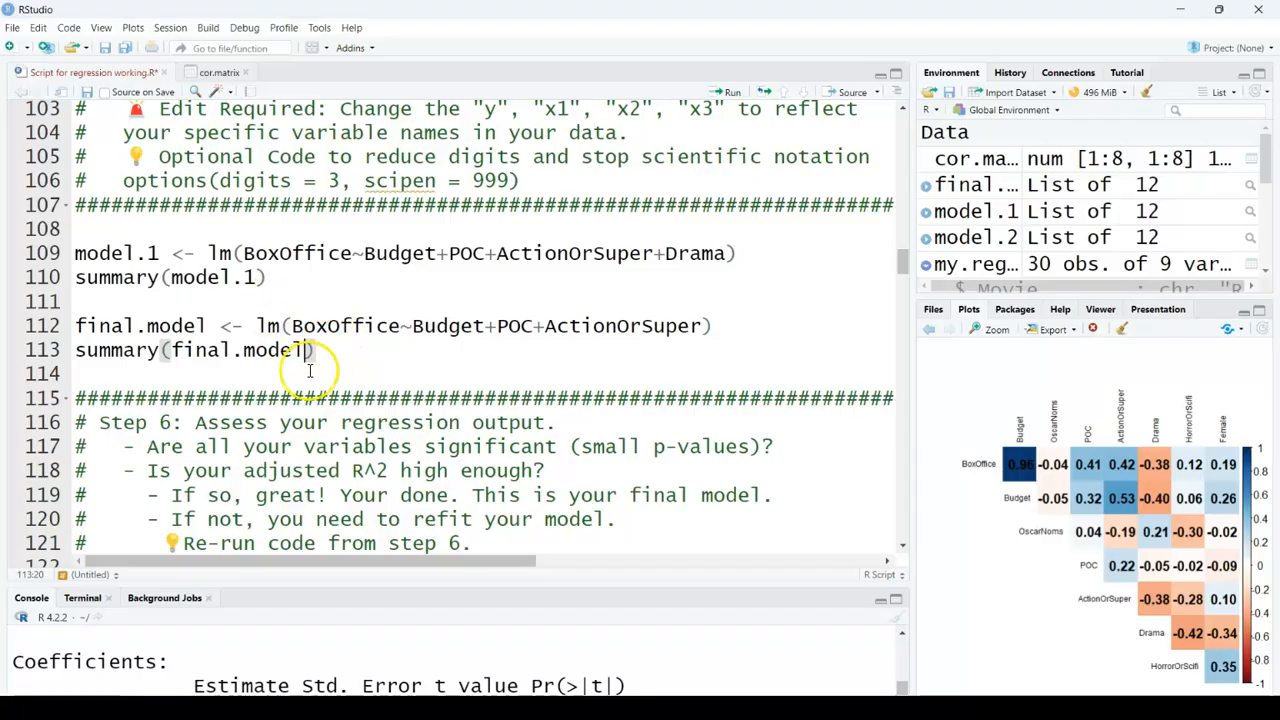
left_click_drag(318, 350, 63, 326)
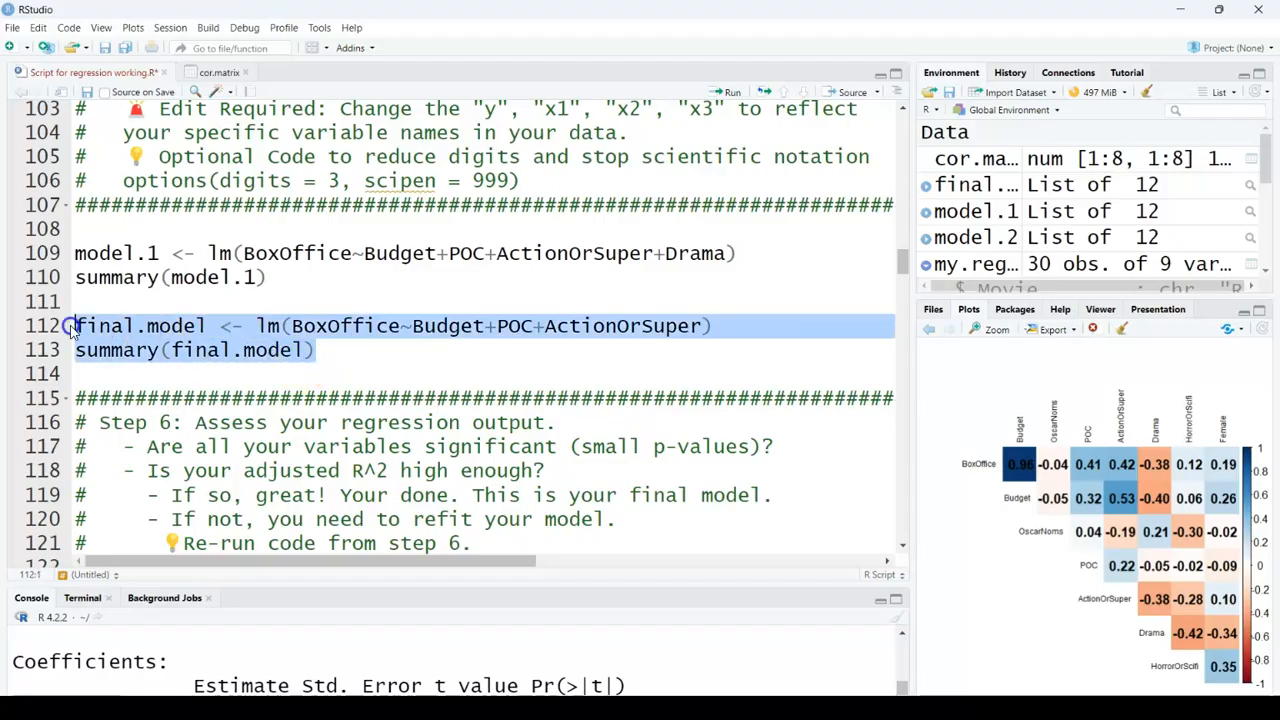
Step: Run the final.model code, then select and run the plot of its residuals against fitted values
left_click(730, 92)
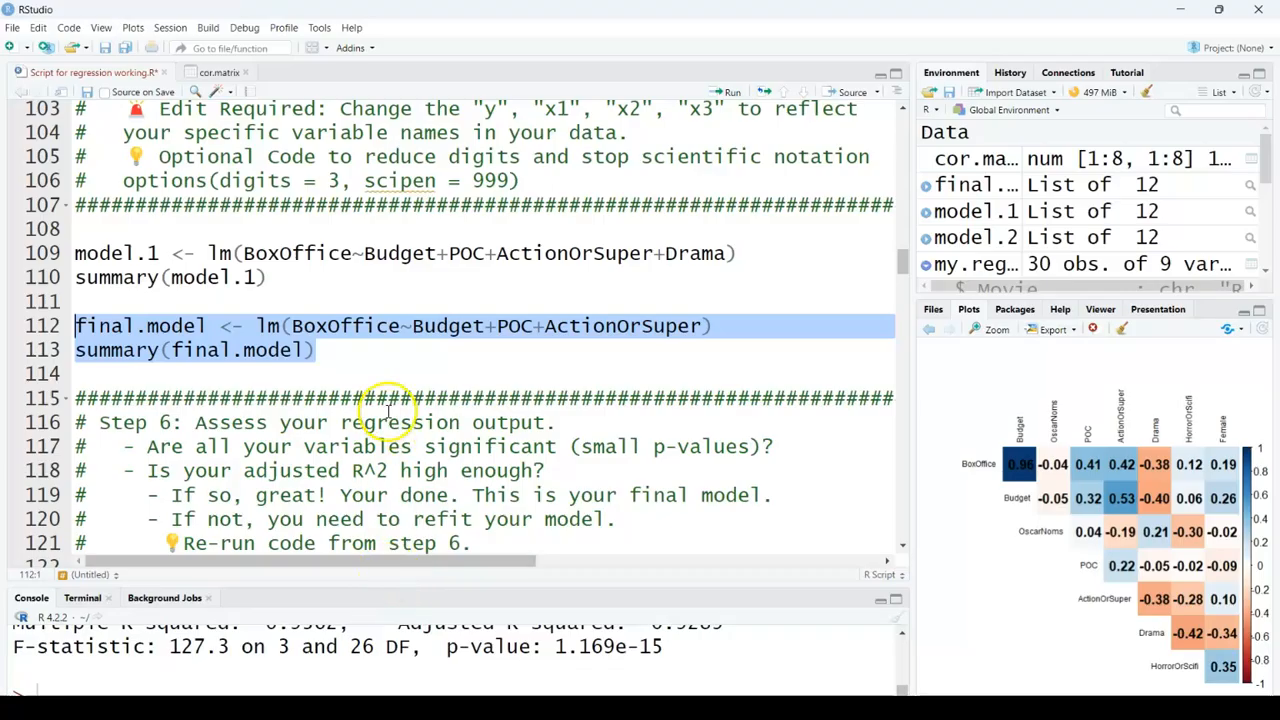
scroll(388, 410, "down", 5)
scroll(405, 393, "down", 5)
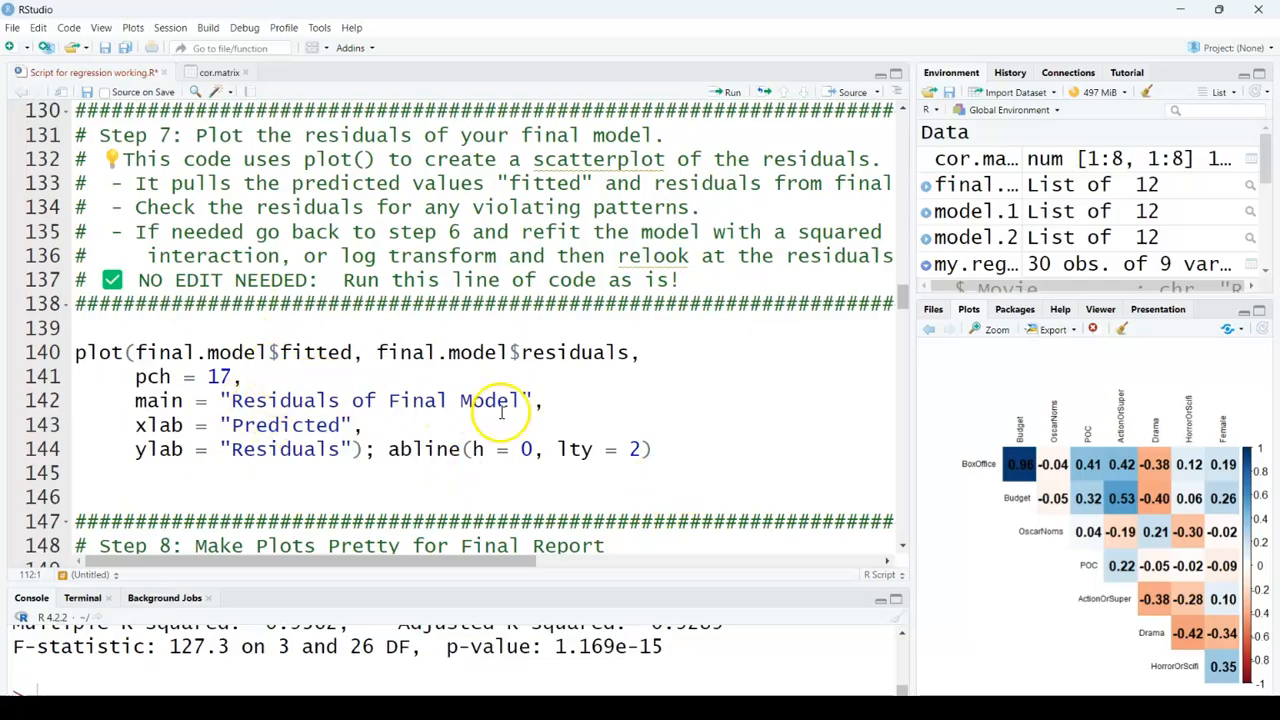
left_click_drag(668, 452, 40, 355)
left_click(731, 91)
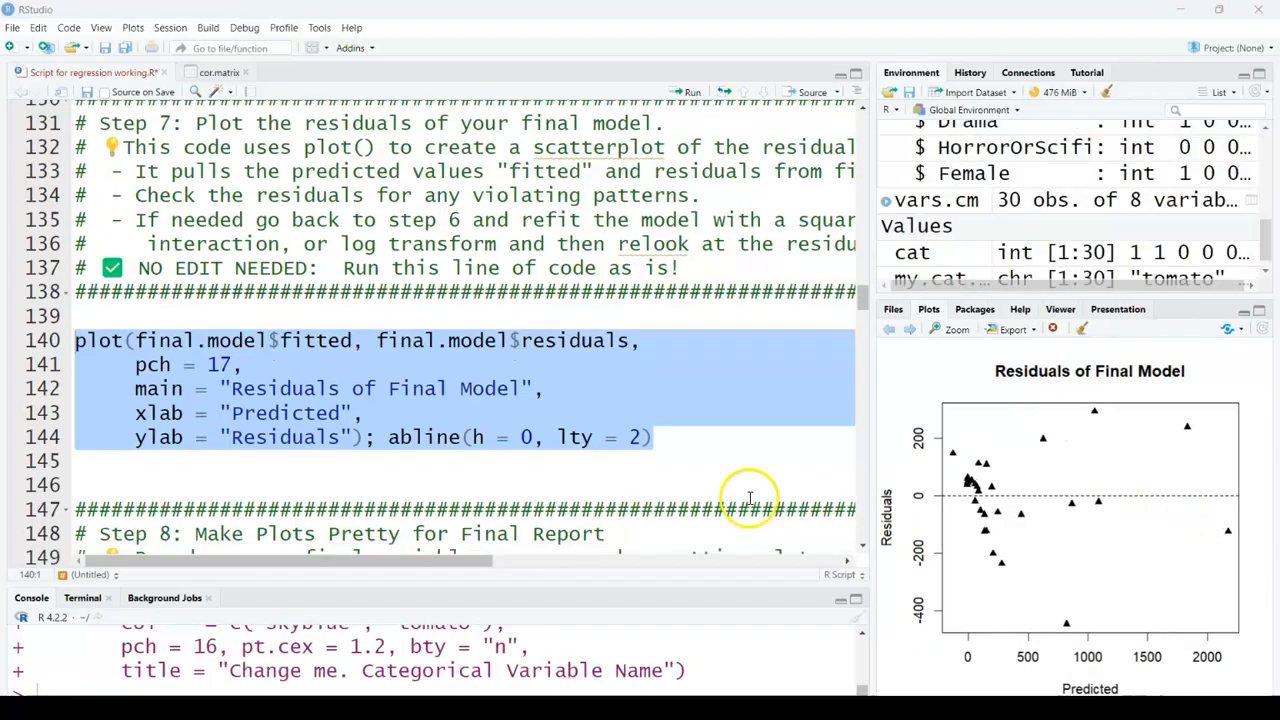
Step: In the scatterplot matrix pairs() formula, replace the response y with BoxOffice
scroll(749, 497, "down", 4)
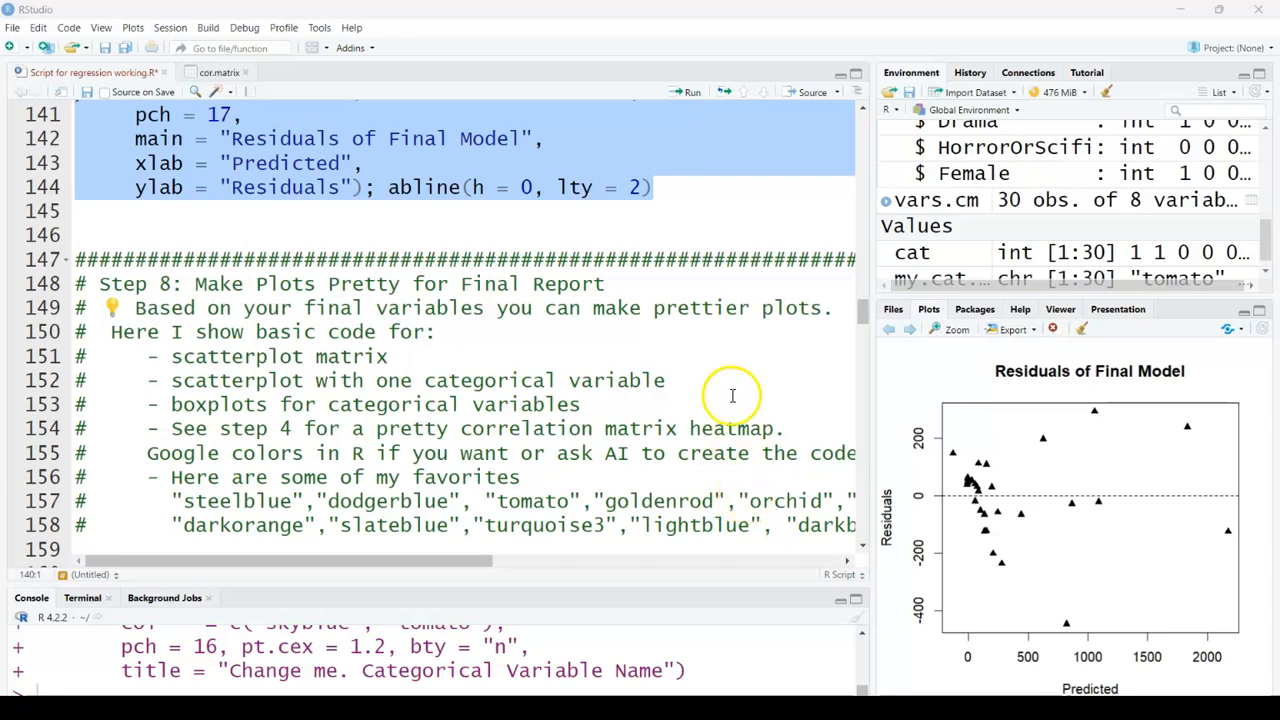
scroll(735, 400, "down", 2)
scroll(742, 408, "down", 2)
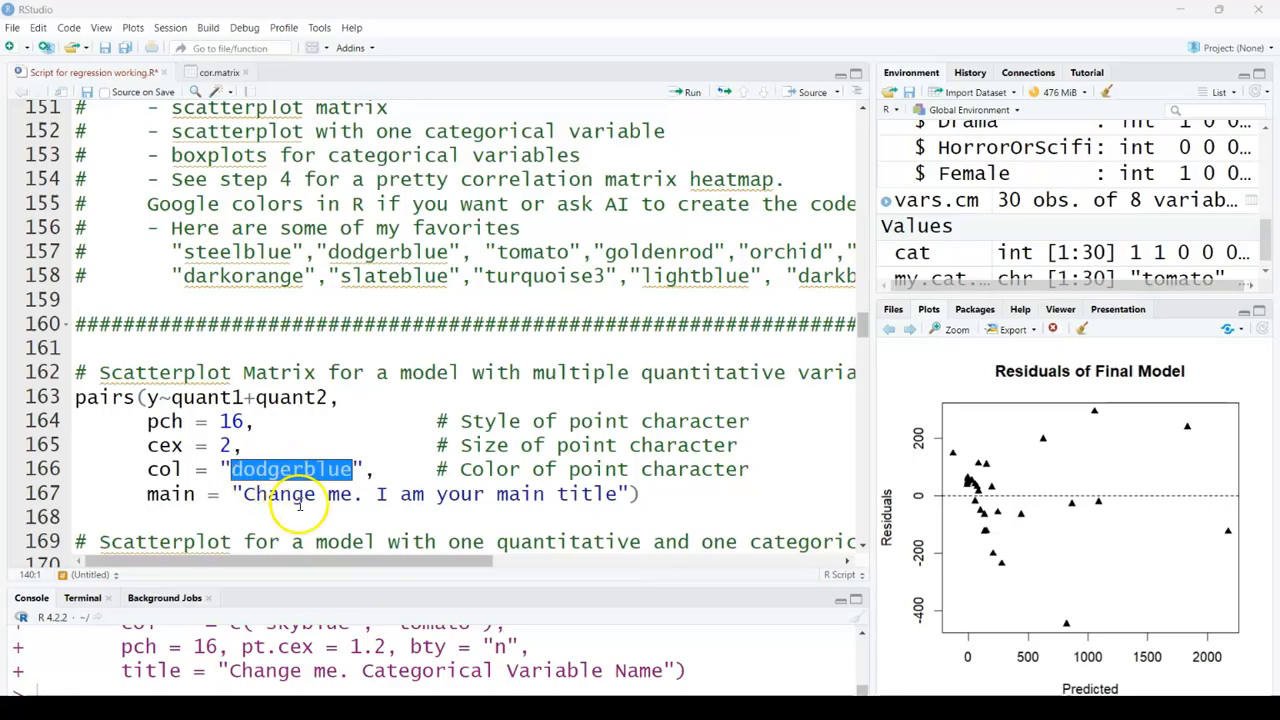
double_click(150, 398)
key("BackSpace")
type("C")
key("BackSpace")
type("Box")
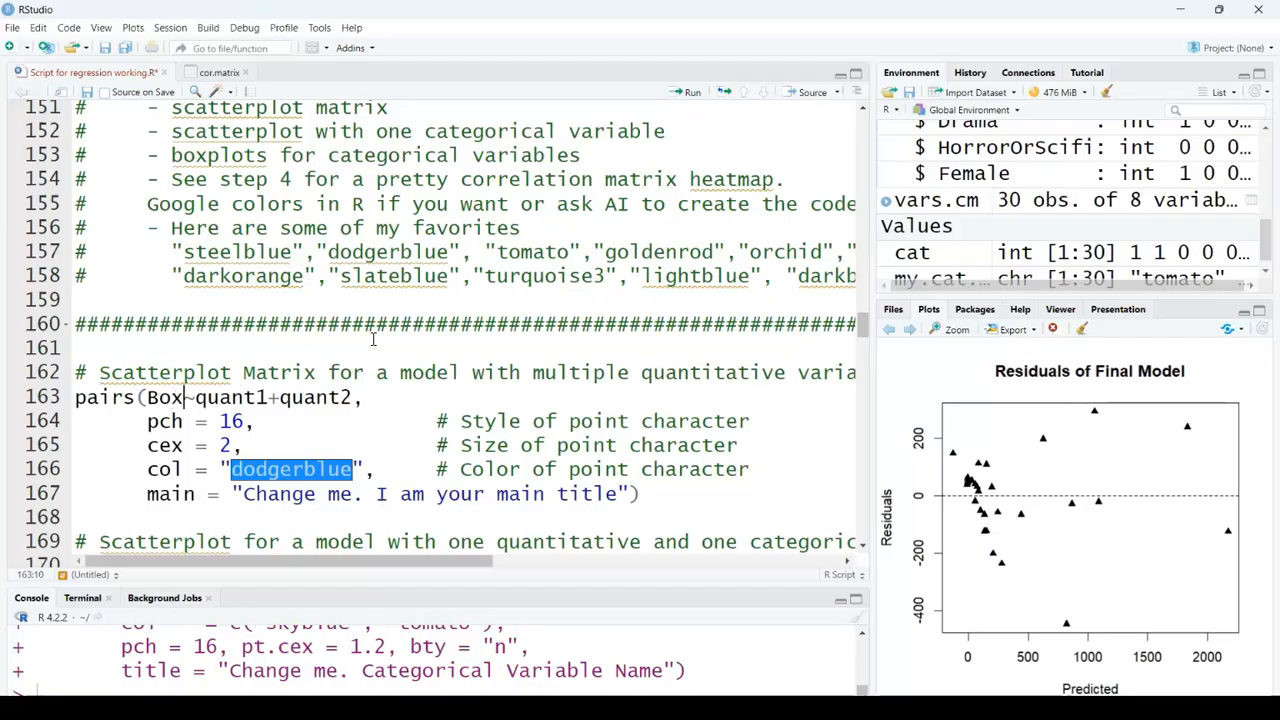
left_click(240, 449)
Step: Replace quant1 and quant2 with Budget and OscarNoms, then run the pairs() scatterplot matrix code
left_click(345, 398)
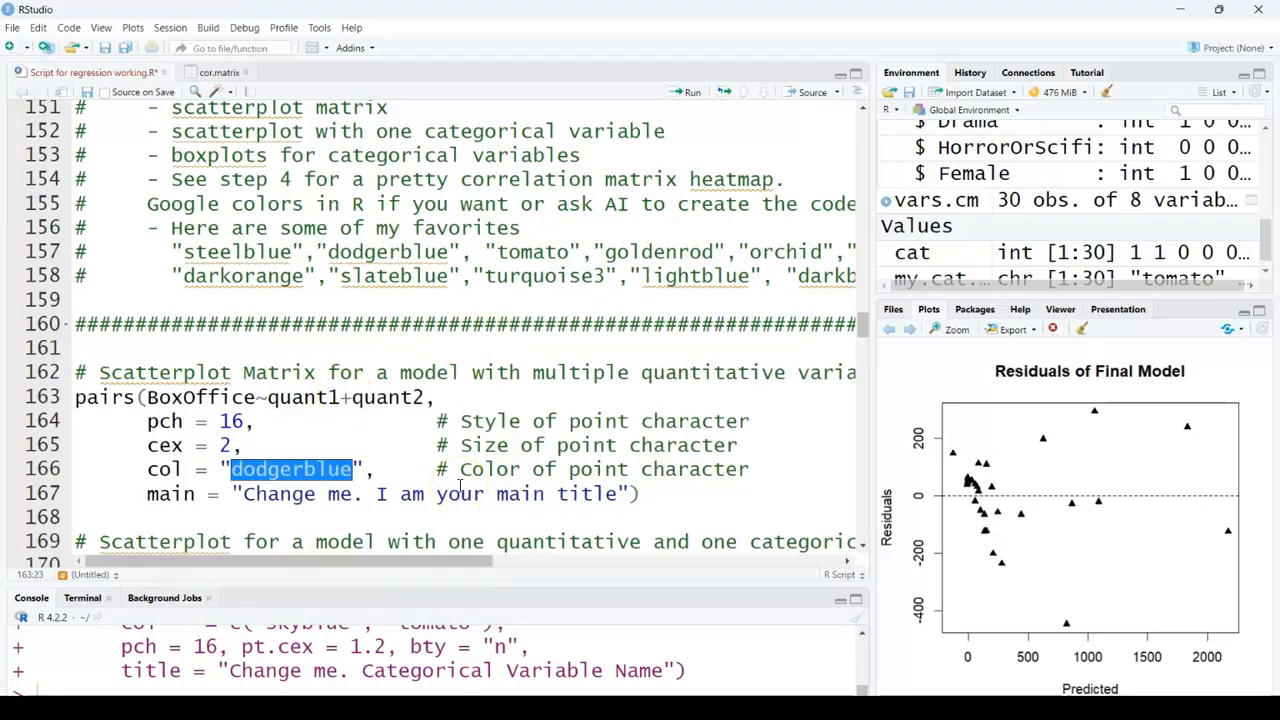
key("BackSpace")
key("BackSpace")
key("BackSpace")
key("BackSpace")
key("BackSpace")
key("BackSpace")
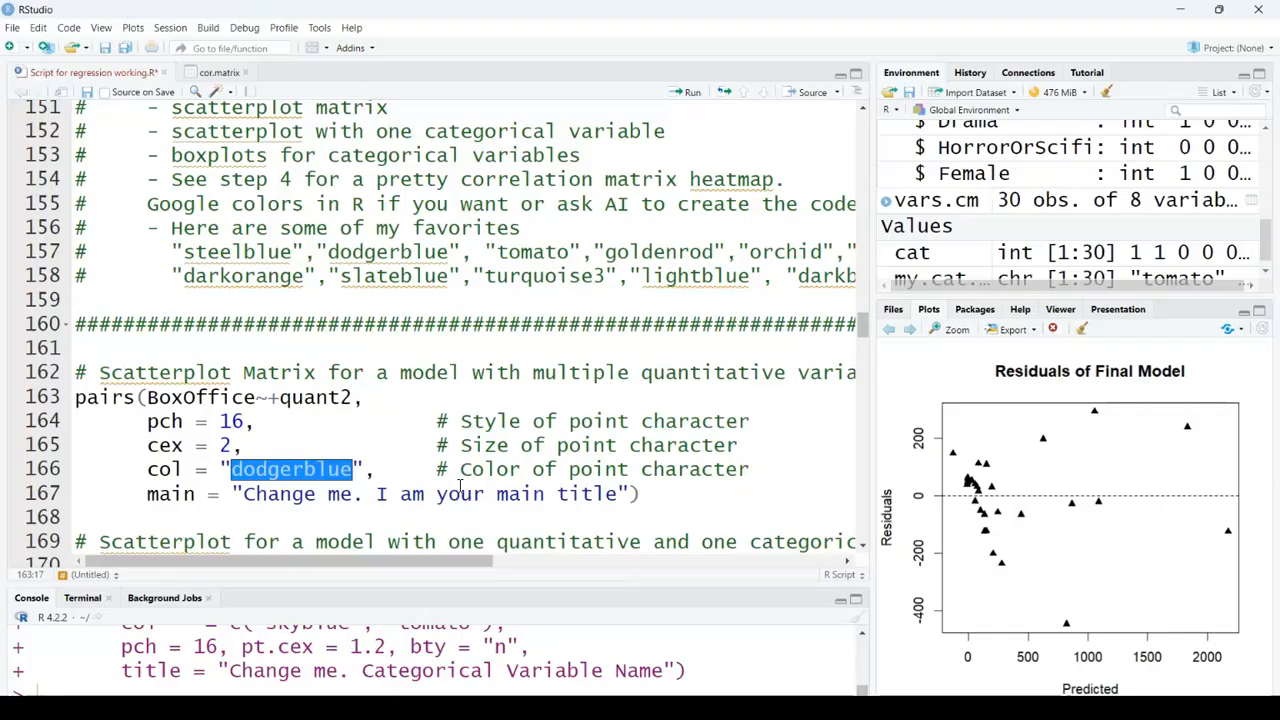
type("Bud")
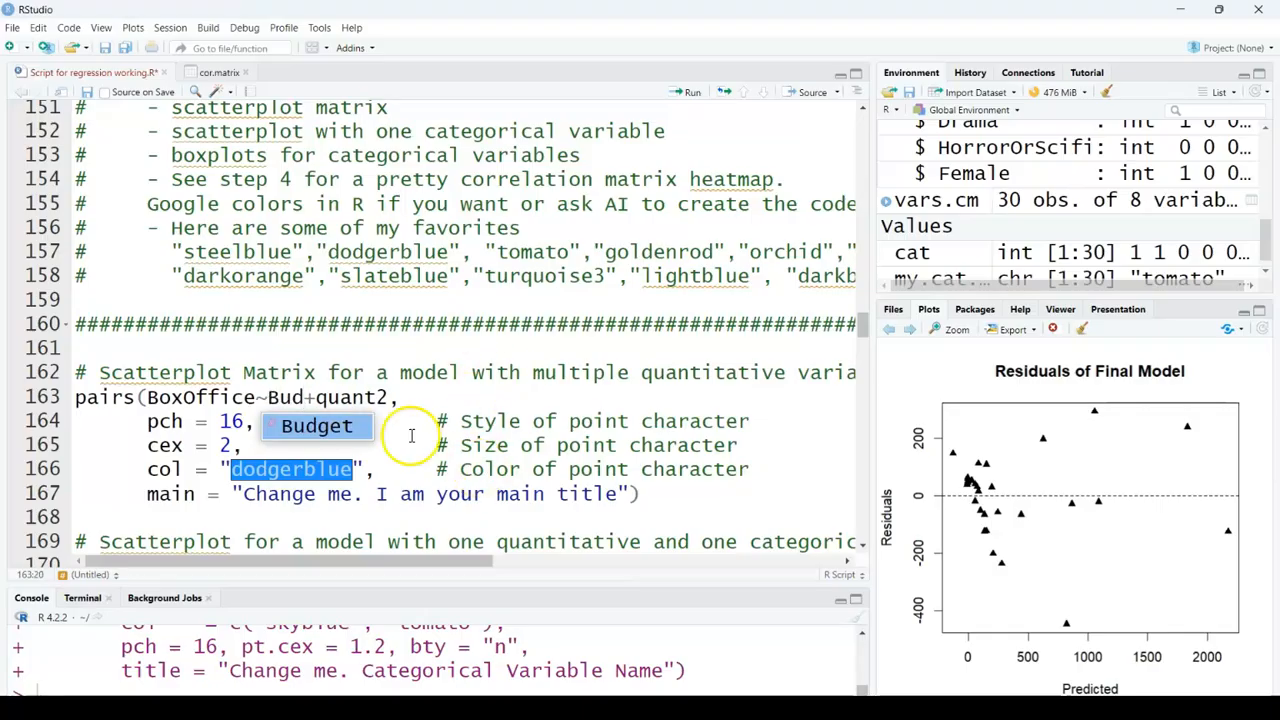
left_click(334, 435)
left_click_drag(428, 397, 352, 397)
type("OscarNoms")
left_click_drag(75, 392, 696, 510)
left_click(688, 92)
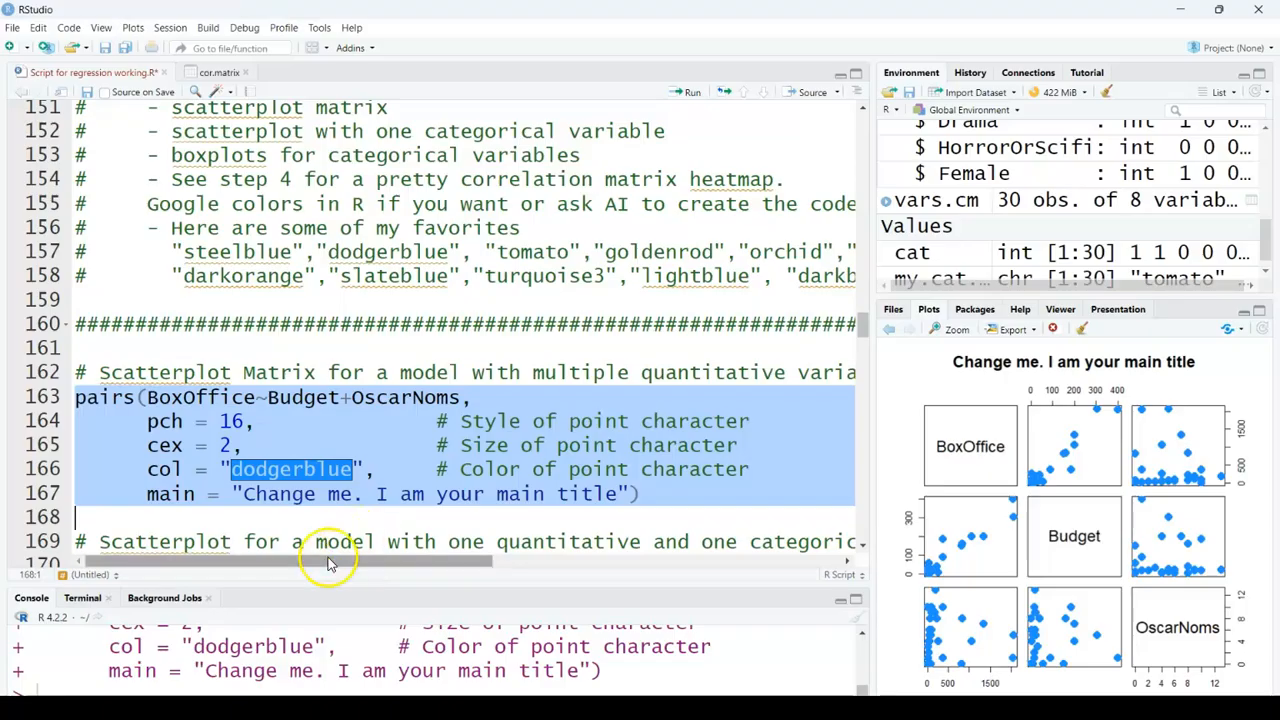
Step: Assign POC to cat in the categorical scatterplot section and run the cat and color lines
left_click(495, 492)
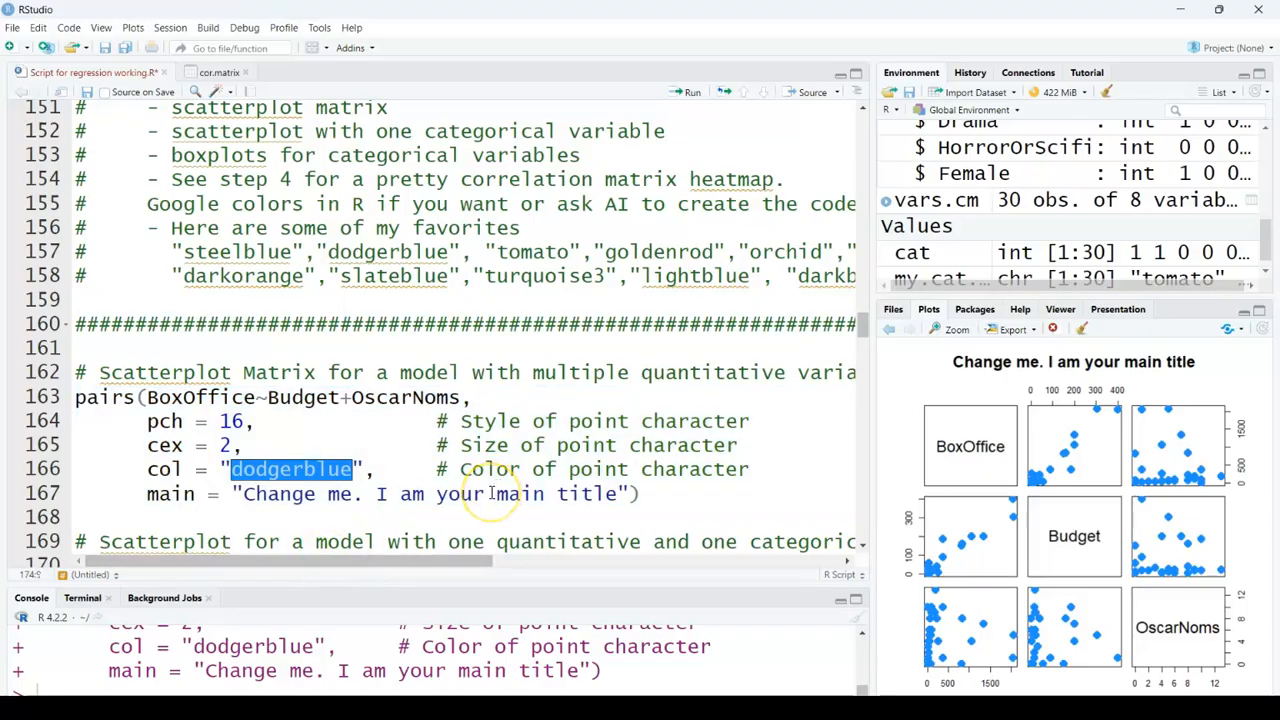
scroll(491, 492, "down", 2)
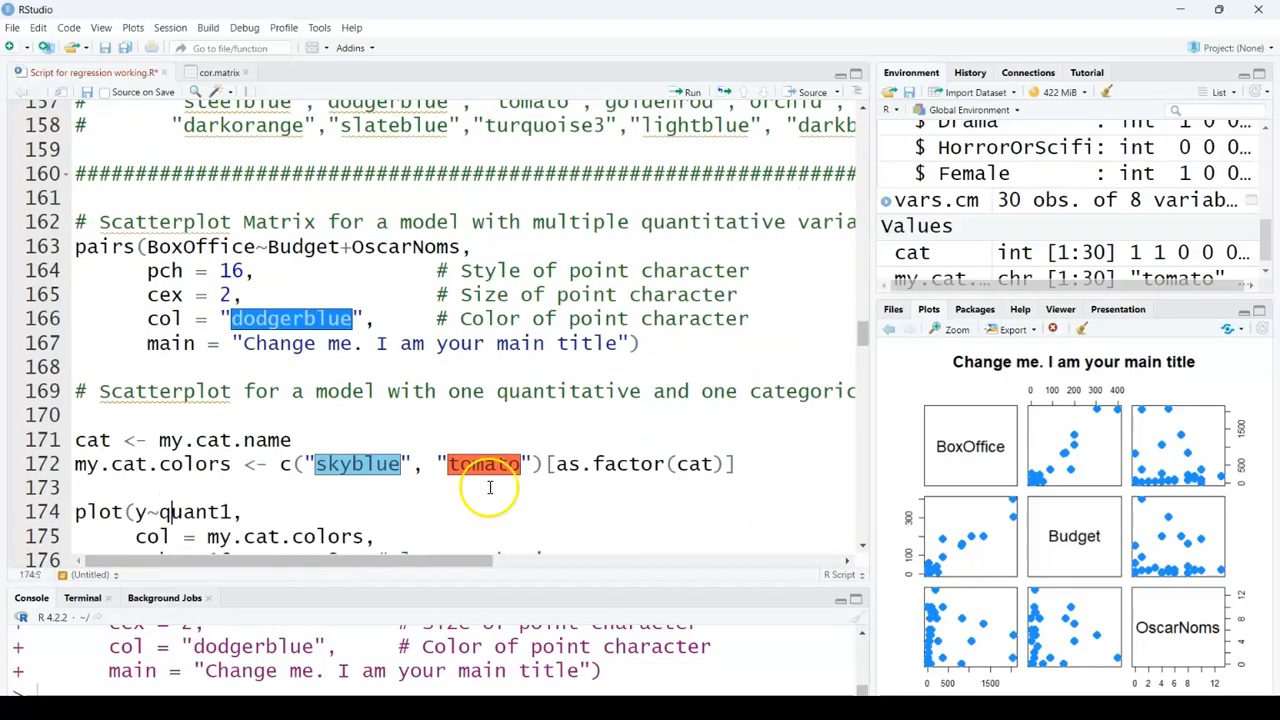
scroll(490, 487, "down", 1)
scroll(491, 487, "down", 1)
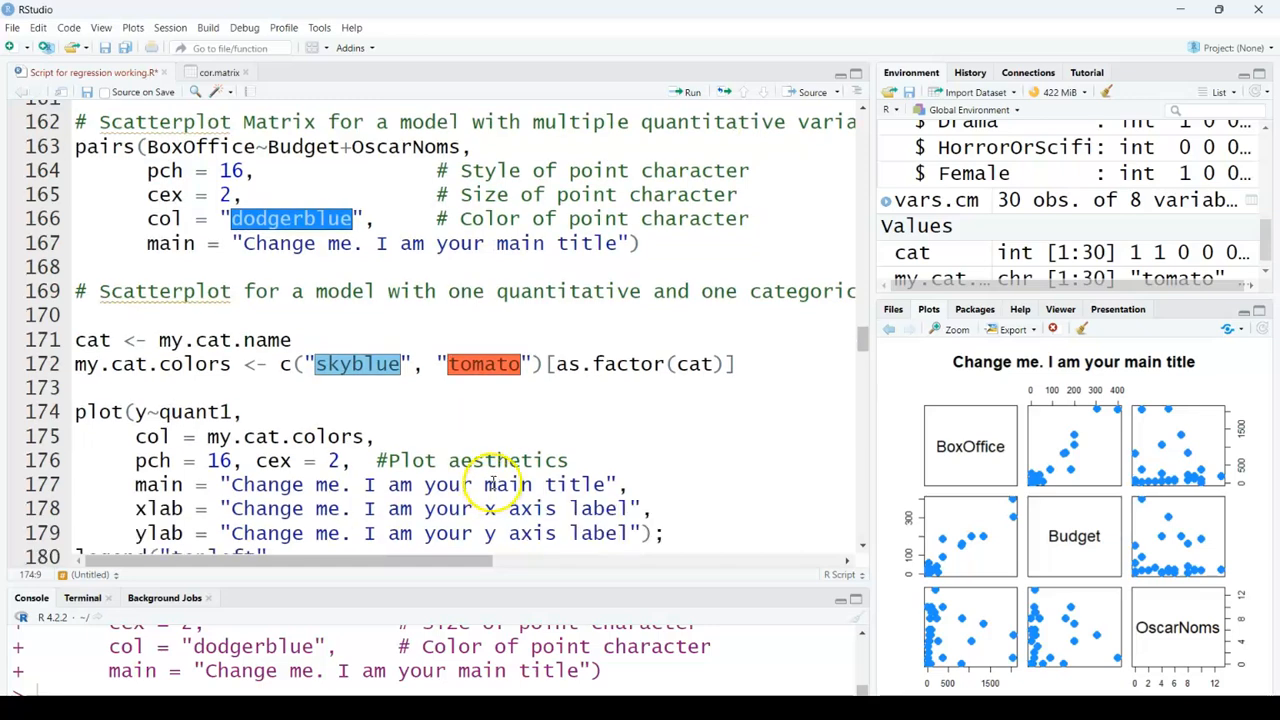
scroll(491, 487, "down", 3)
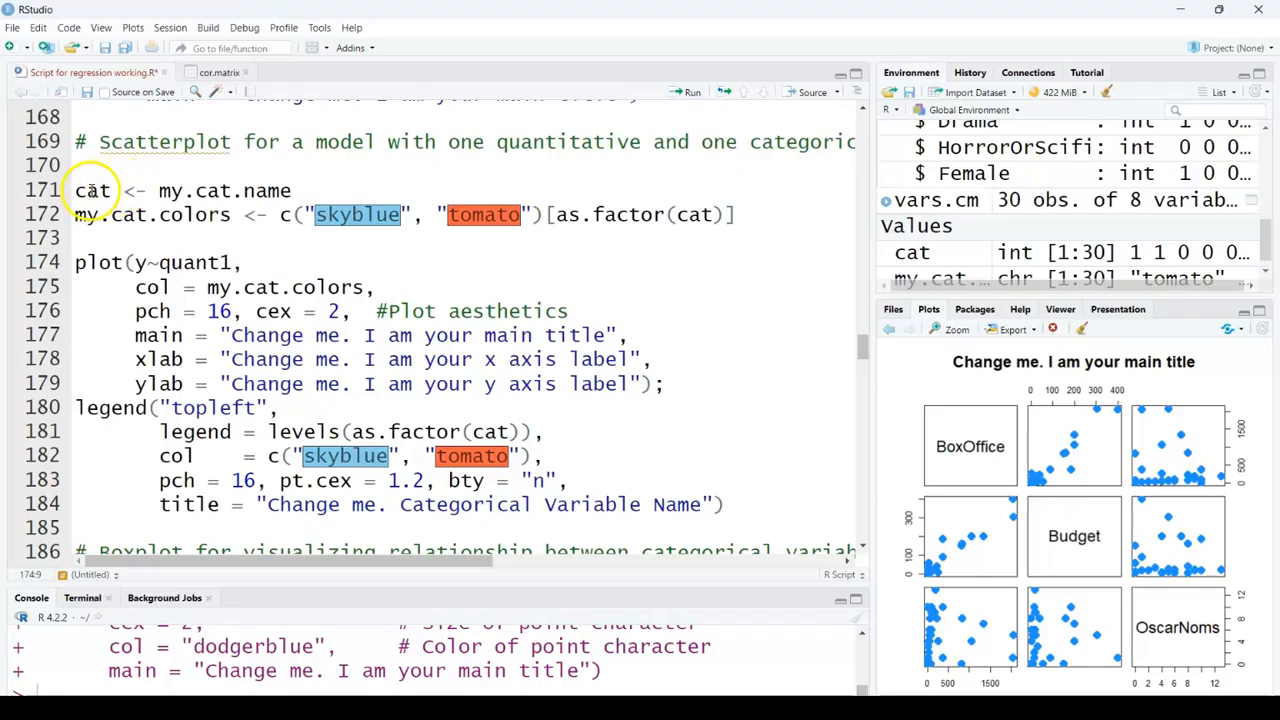
left_click_drag(293, 190, 199, 192)
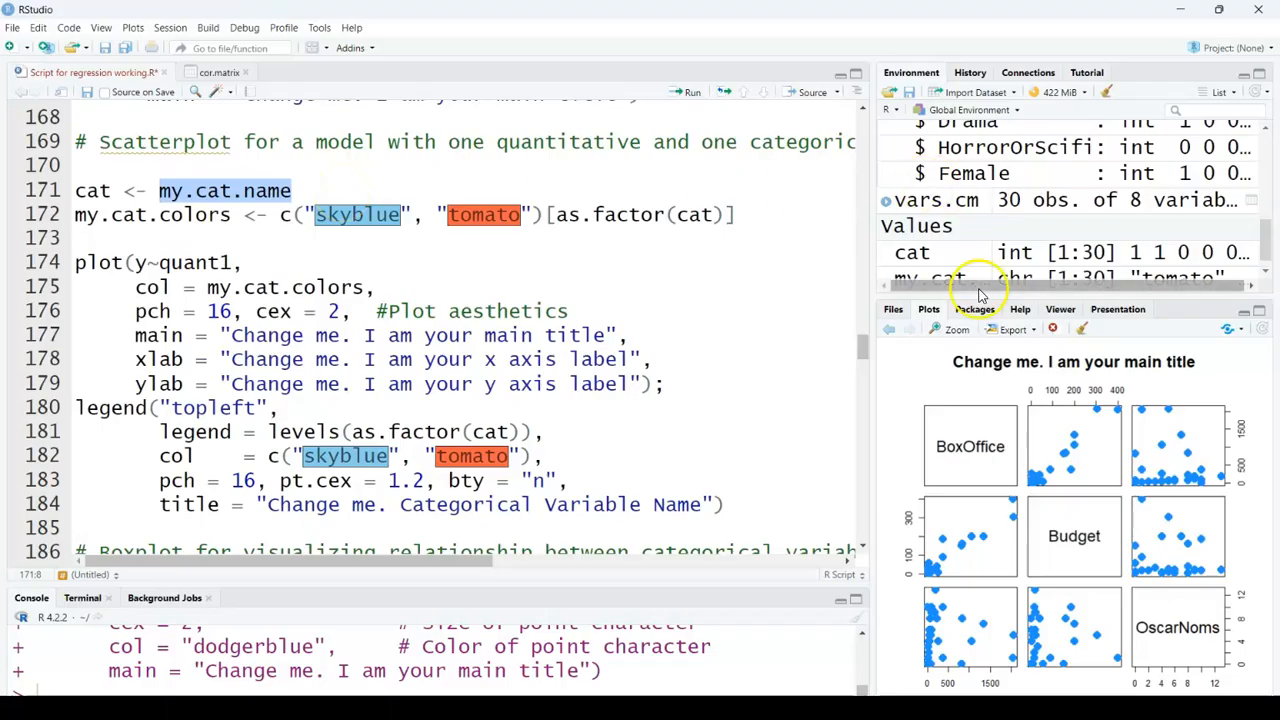
left_click_drag(980, 296, 968, 436)
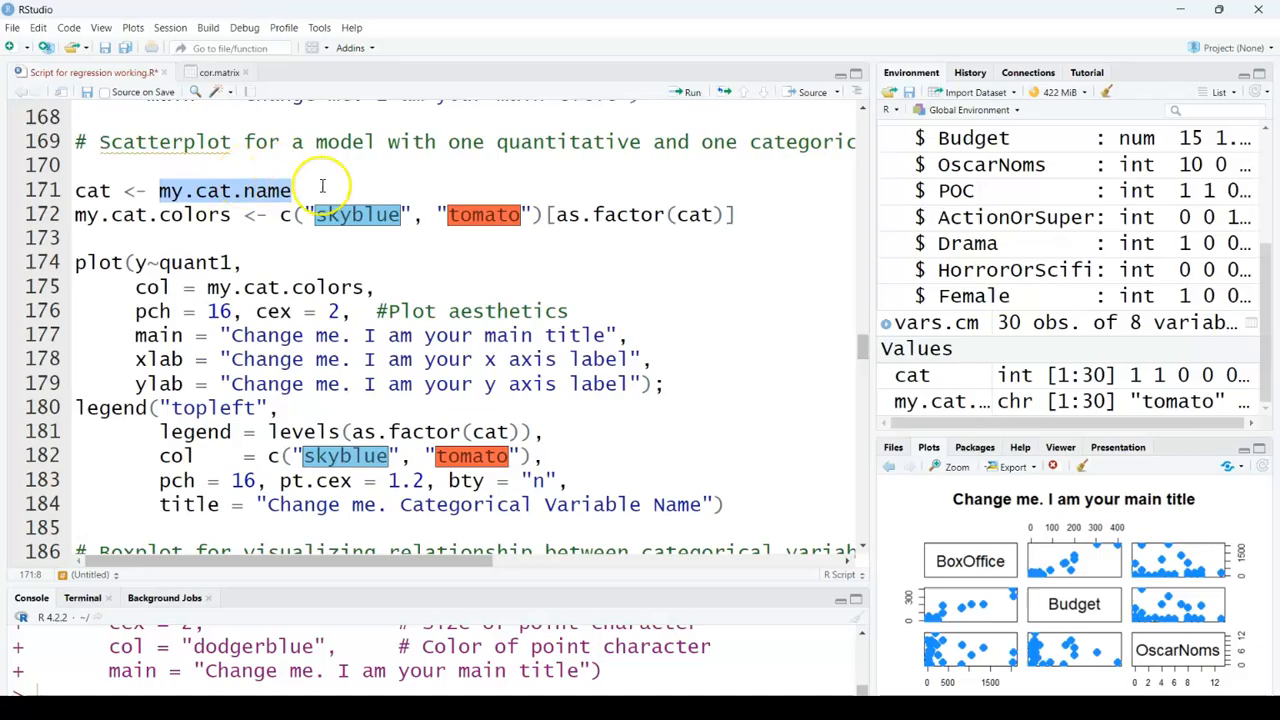
key("BackSpace")
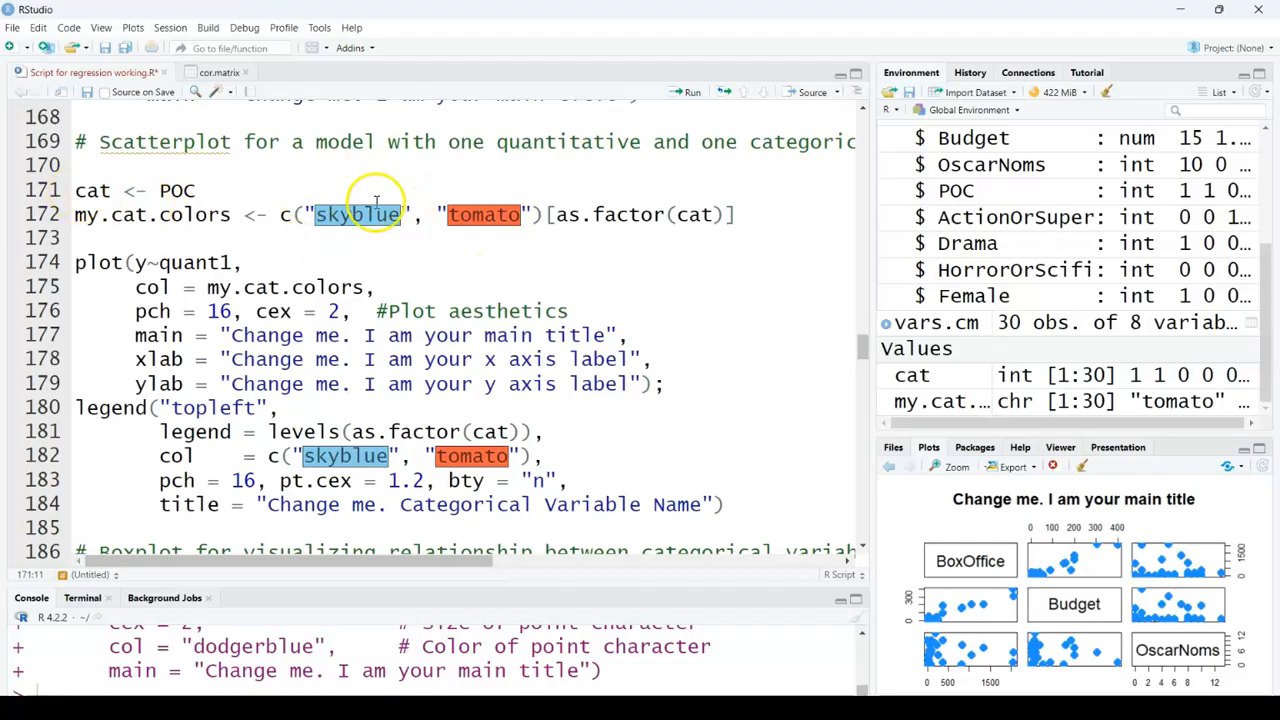
left_click_drag(76, 190, 738, 237)
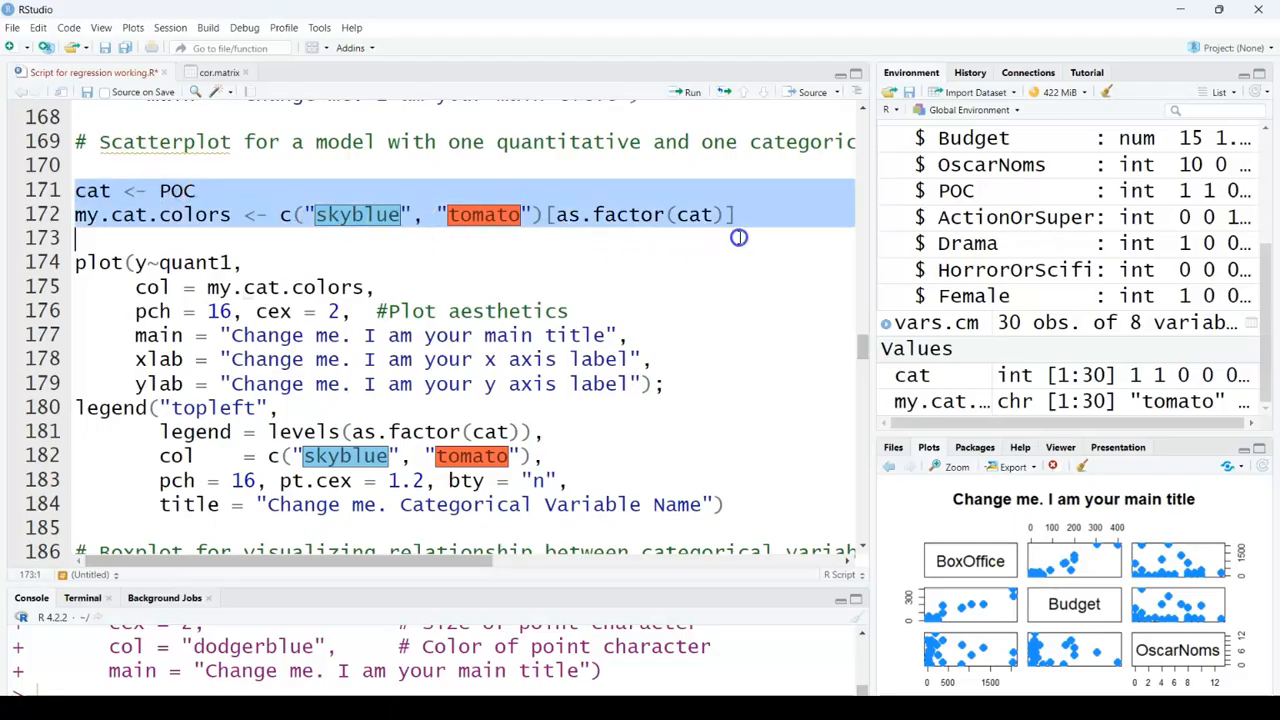
left_click(686, 93)
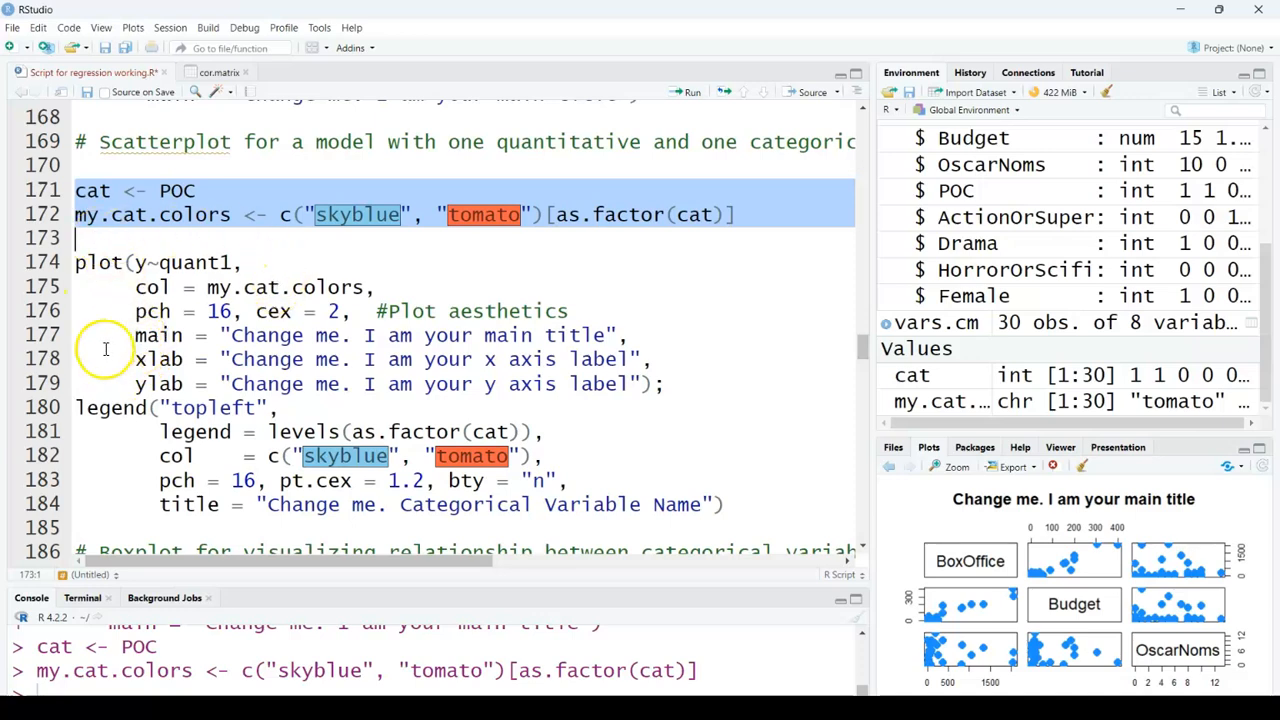
Step: Change the categorical scatterplot formula from y~quant1 to BoxOffice~Budget
left_click(145, 262)
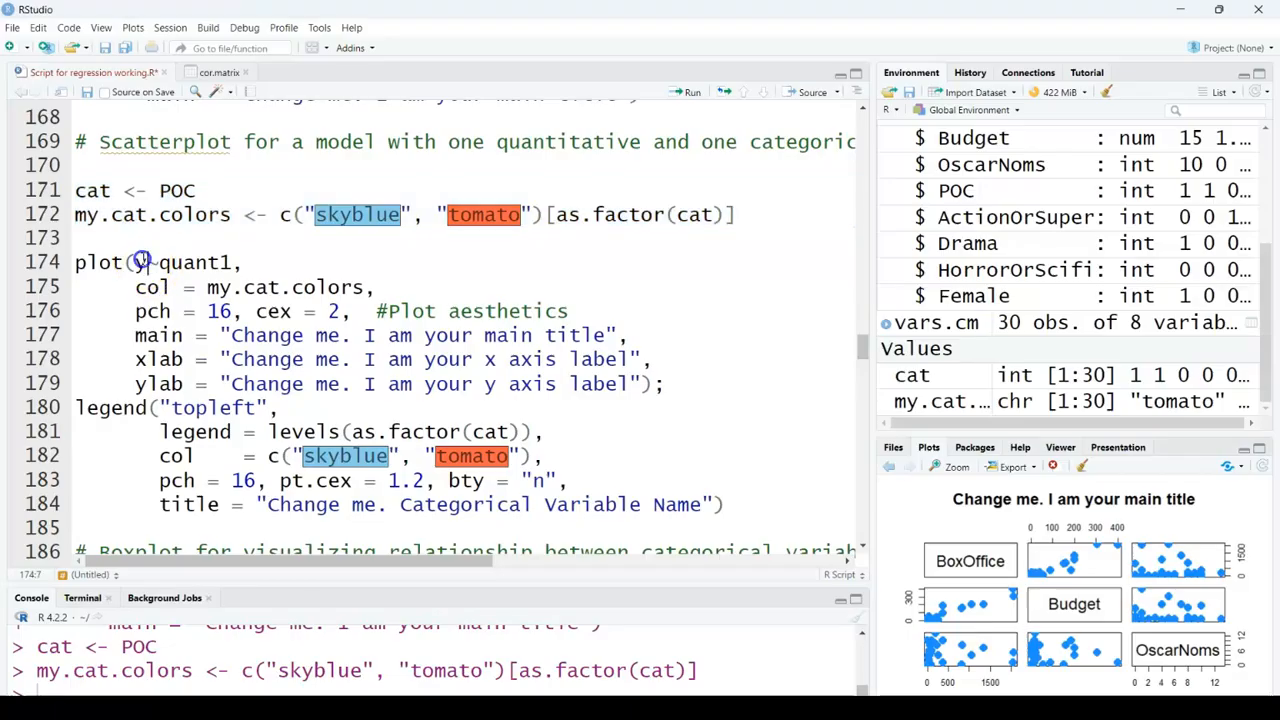
key("BackSpace")
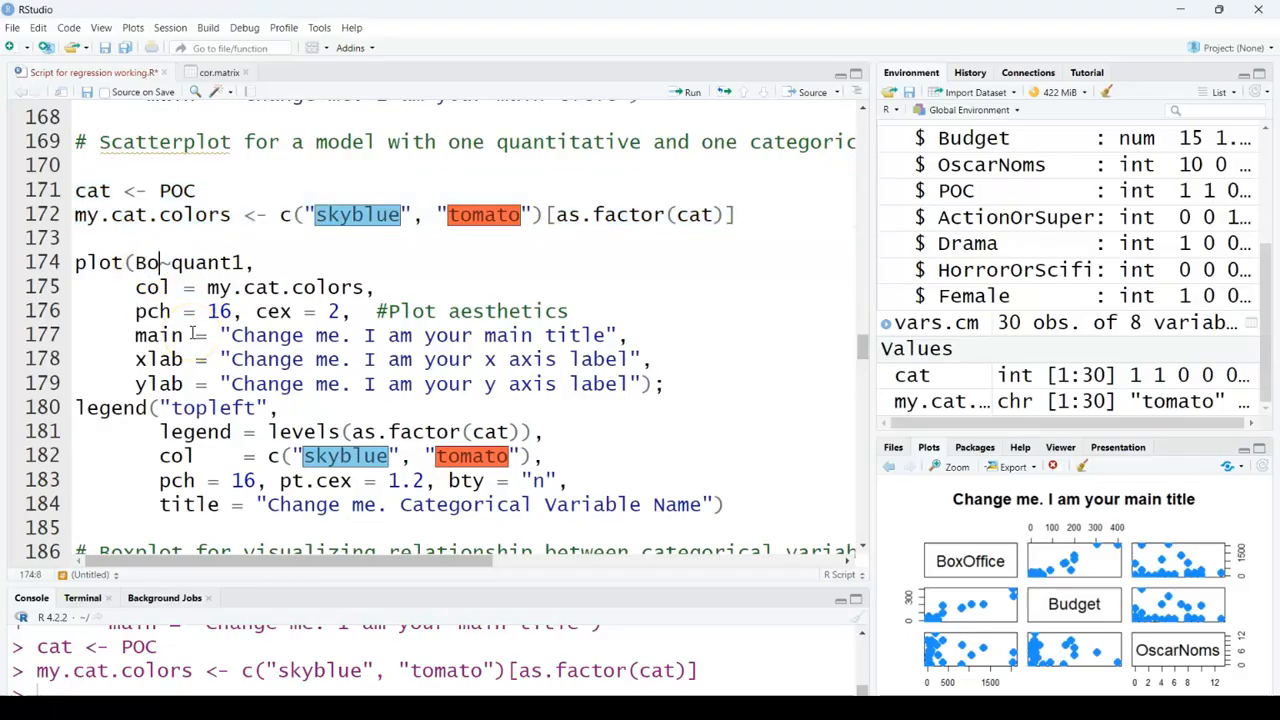
type("Box")
key("Down")
key("Return")
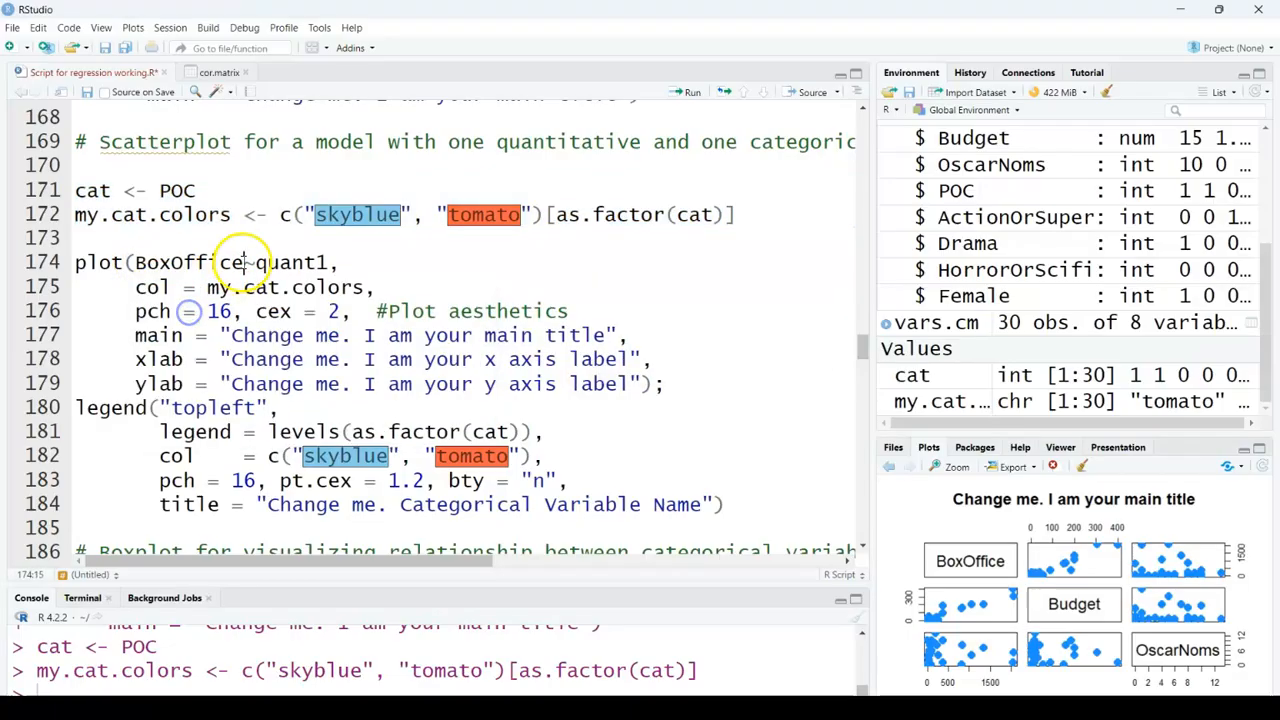
left_click(330, 261)
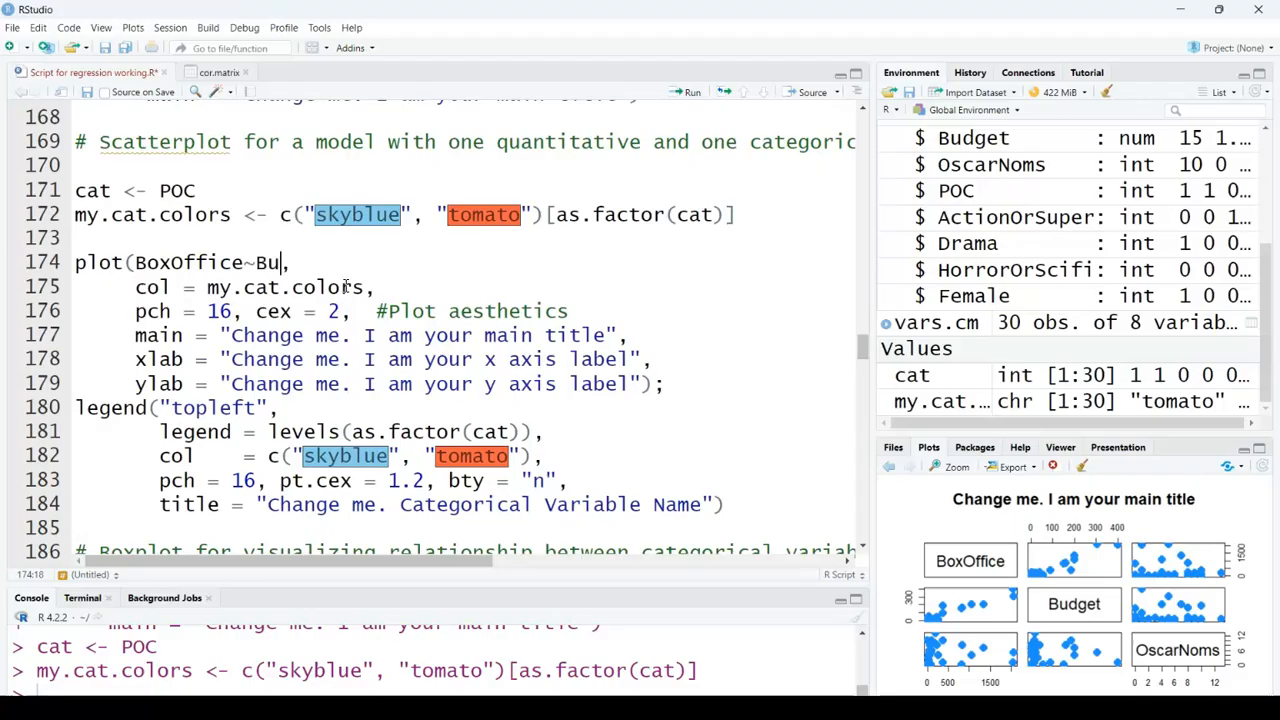
type("Budg")
key("Return")
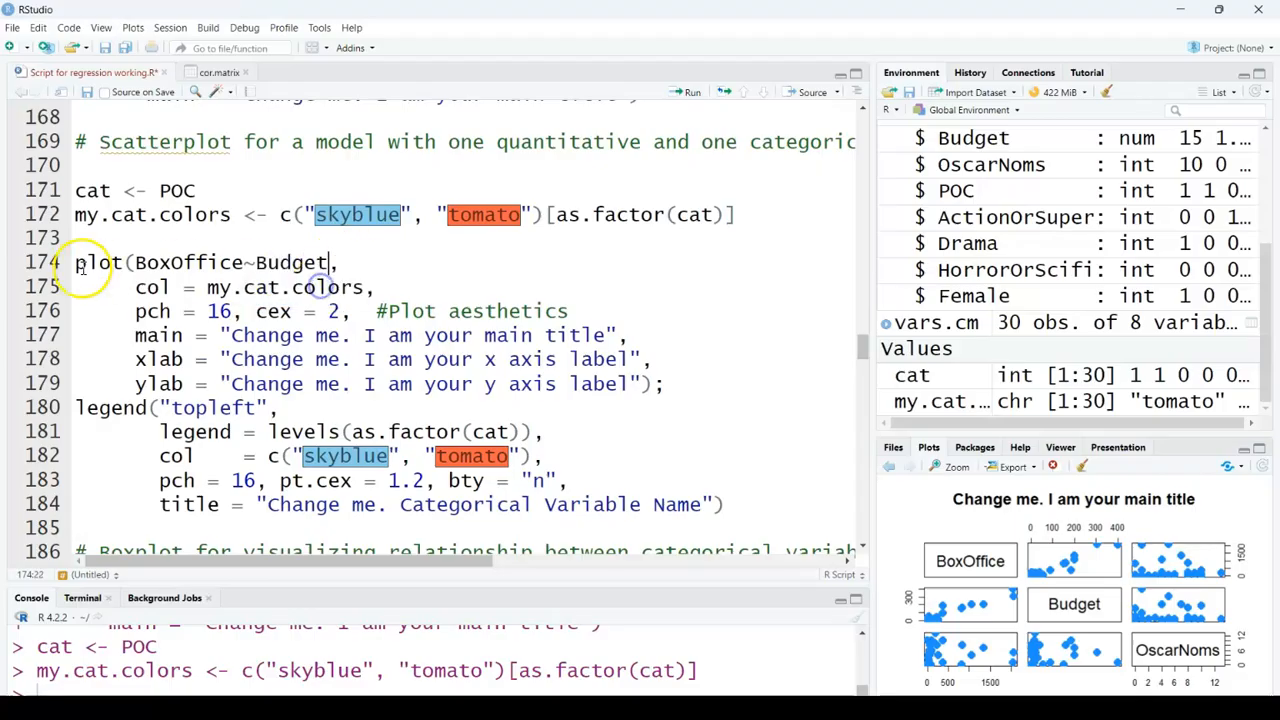
Step: Run the categorical scatterplot and legend code, widening the plots pane to view it
left_click_drag(78, 263, 771, 509)
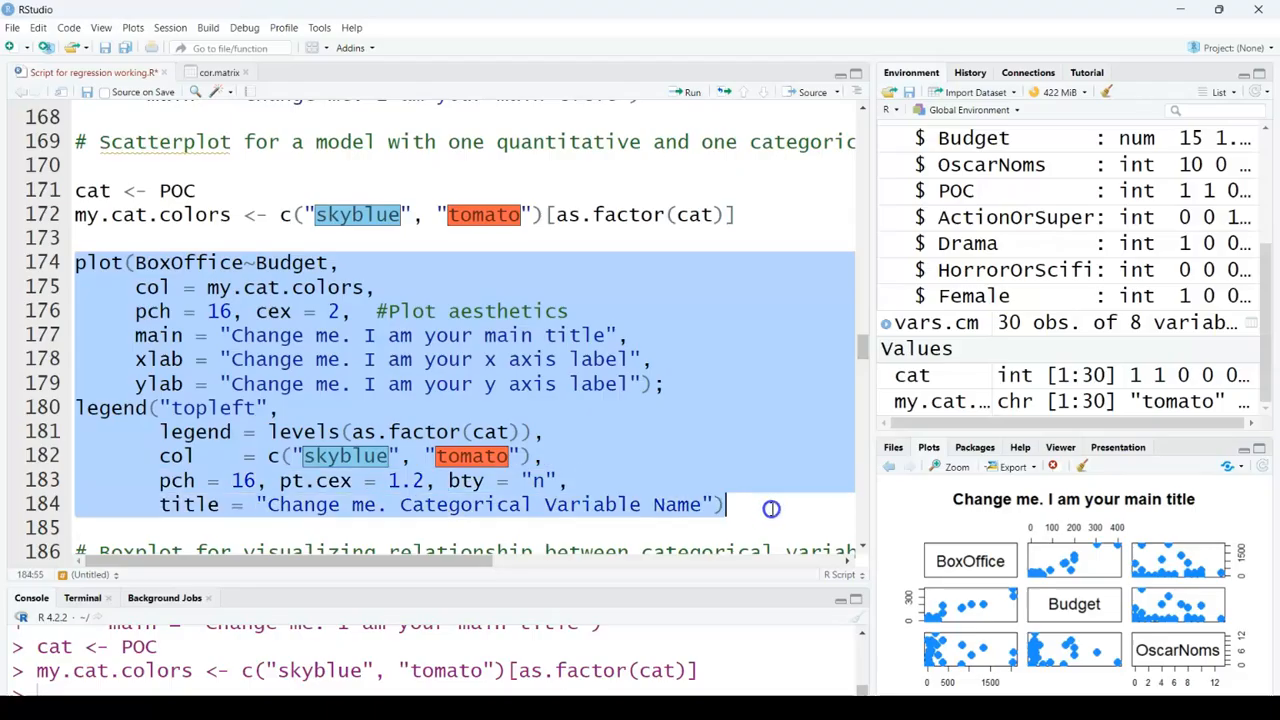
left_click(690, 92)
left_click_drag(870, 455, 742, 470)
left_click_drag(943, 440, 947, 259)
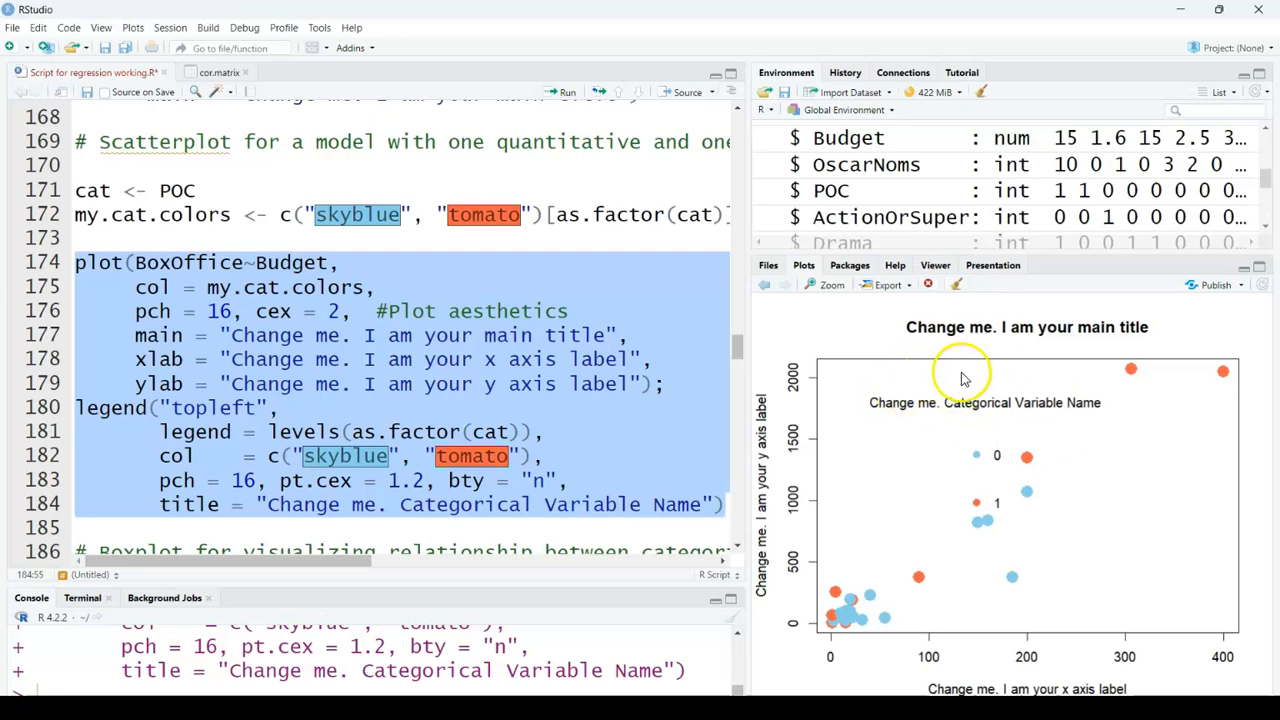
left_click(565, 92)
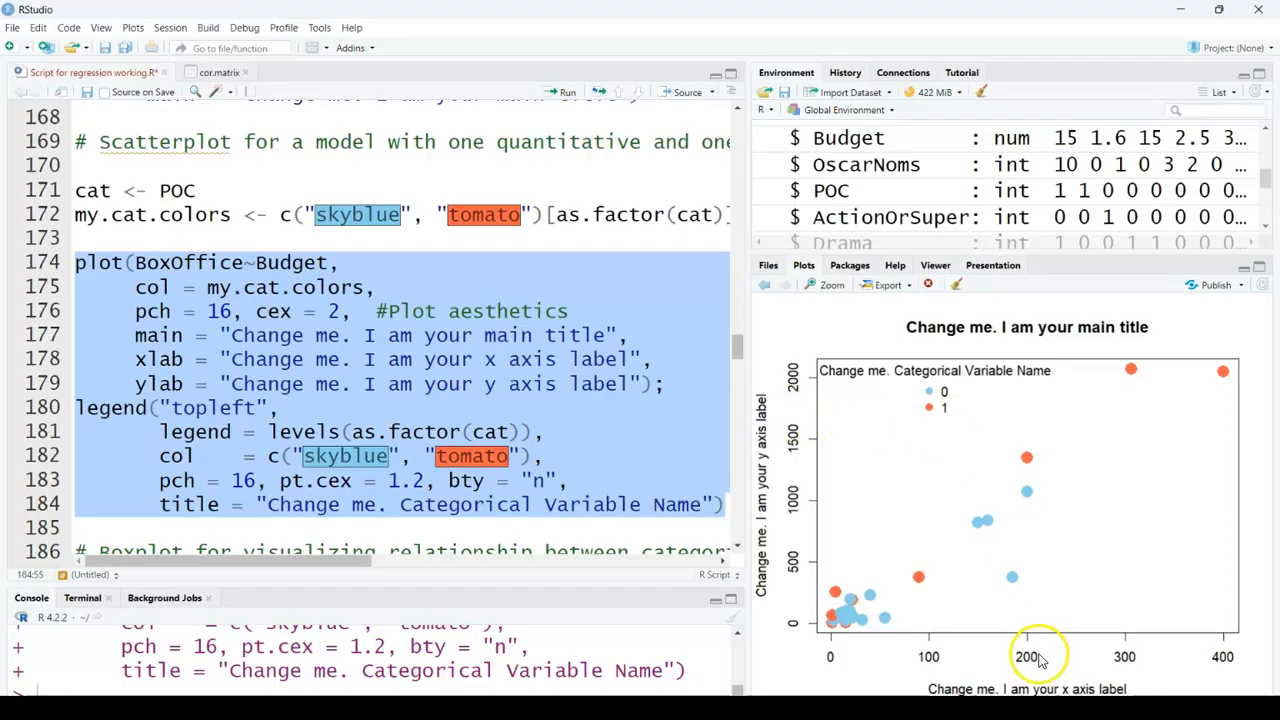
Step: Set the boxplot formula to BoxOffice~POC and run the boxplot code
scroll(250, 380, "down", 3)
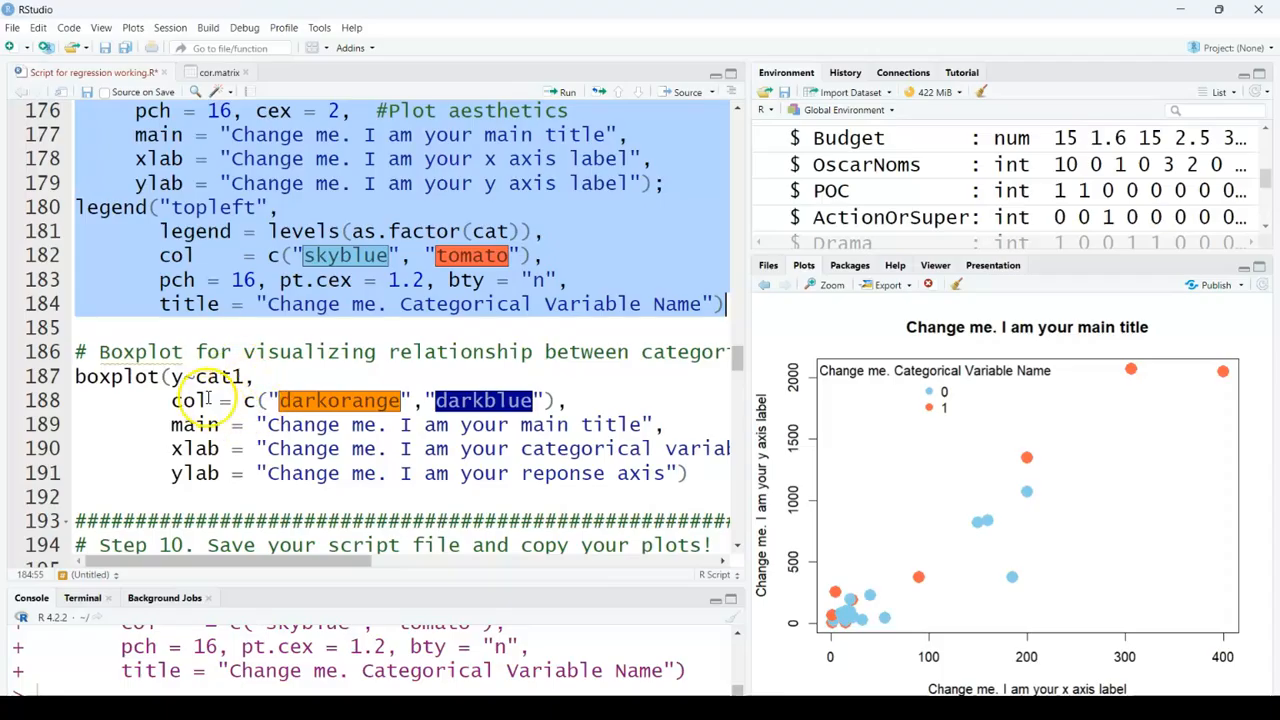
left_click(183, 377)
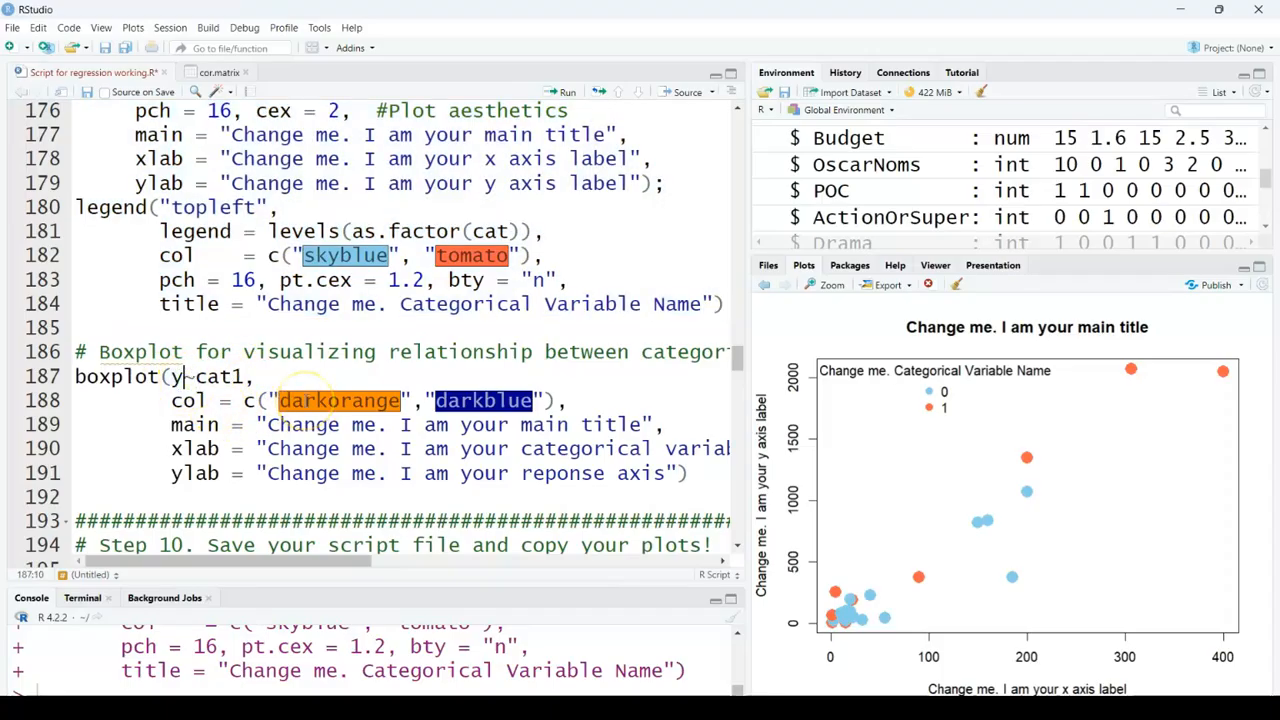
type("Bo")
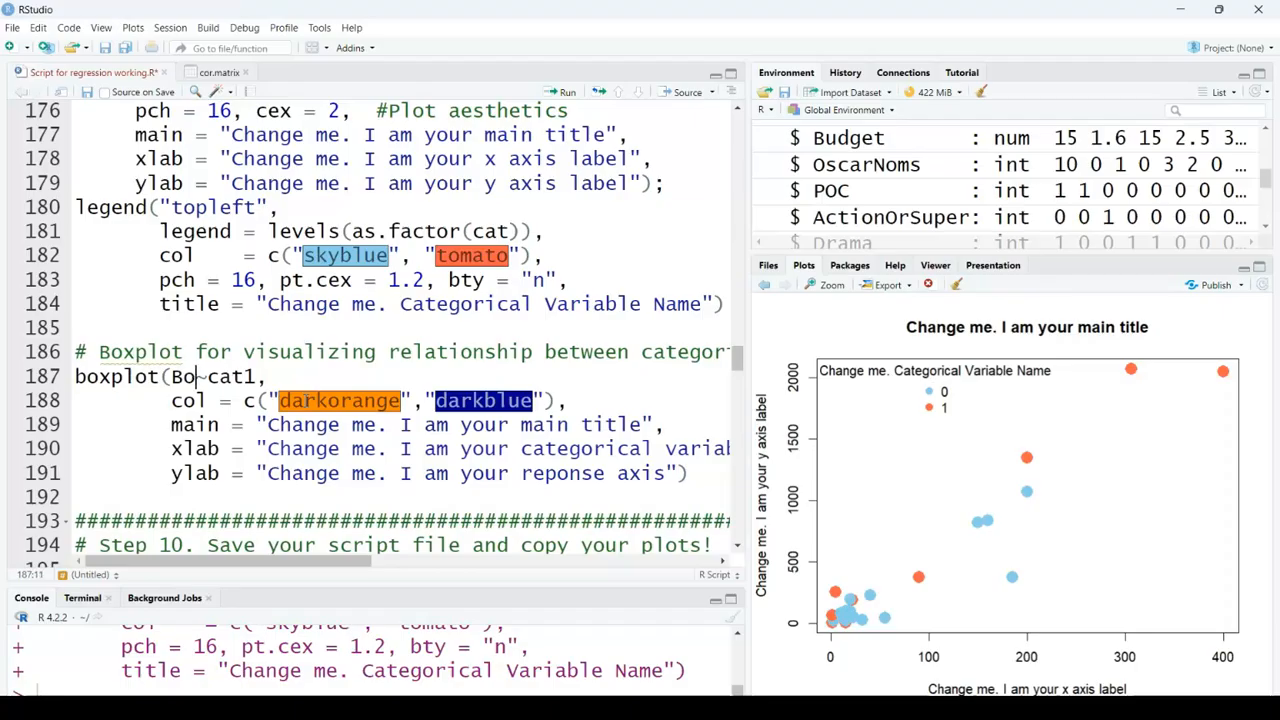
type("xoff")
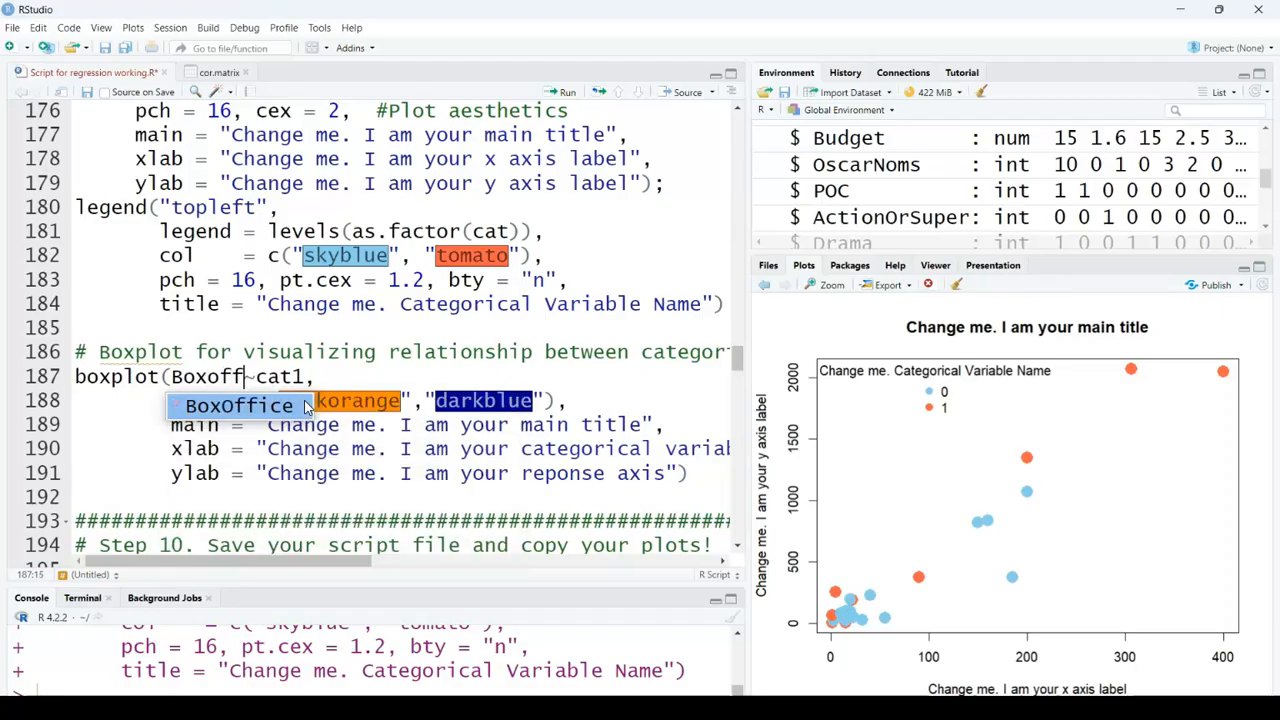
left_click(290, 406)
left_click(329, 376)
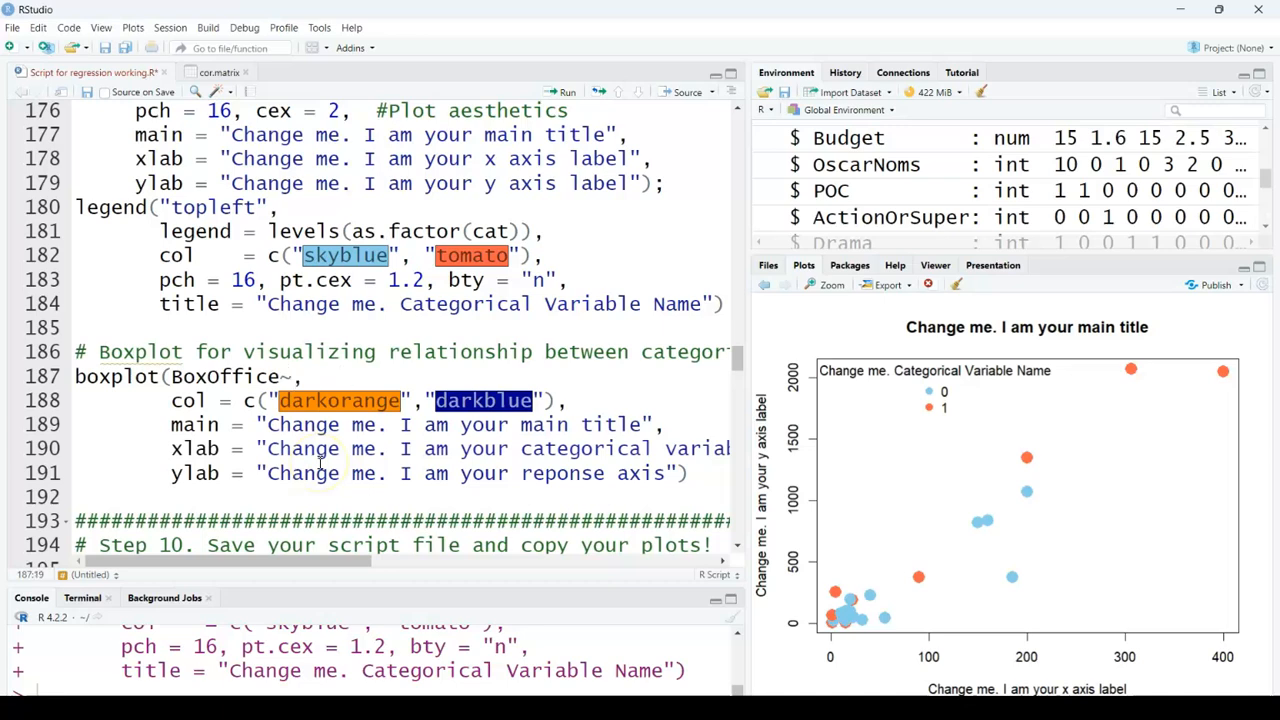
left_click(562, 91)
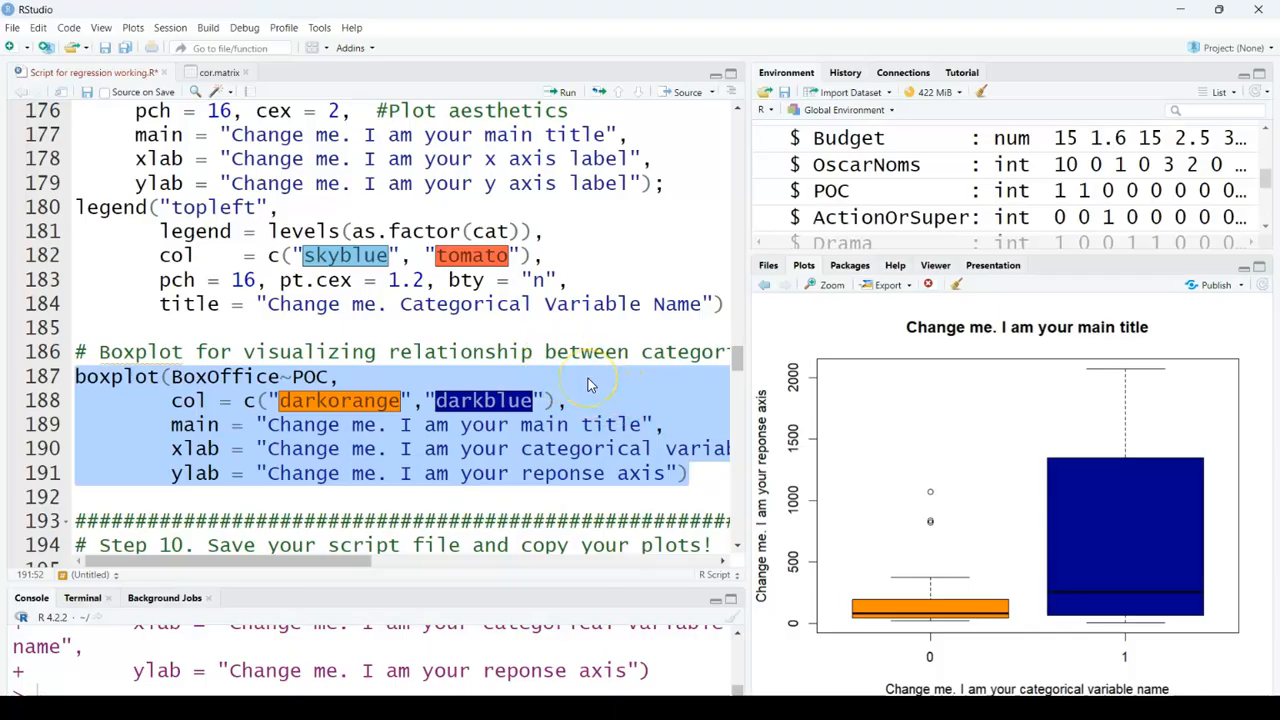
Step: Copy the boxplot to the clipboard as a bitmap at 625 by 505
scroll(590, 385, "down", 1)
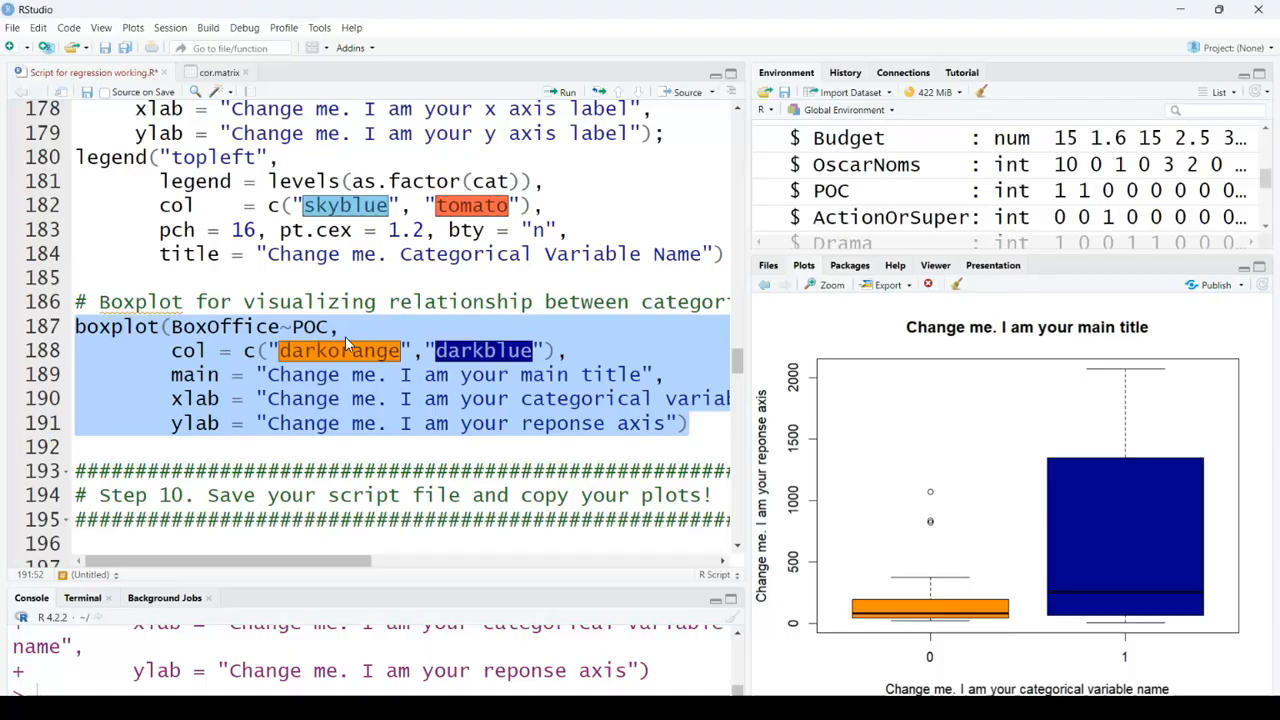
left_click(890, 286)
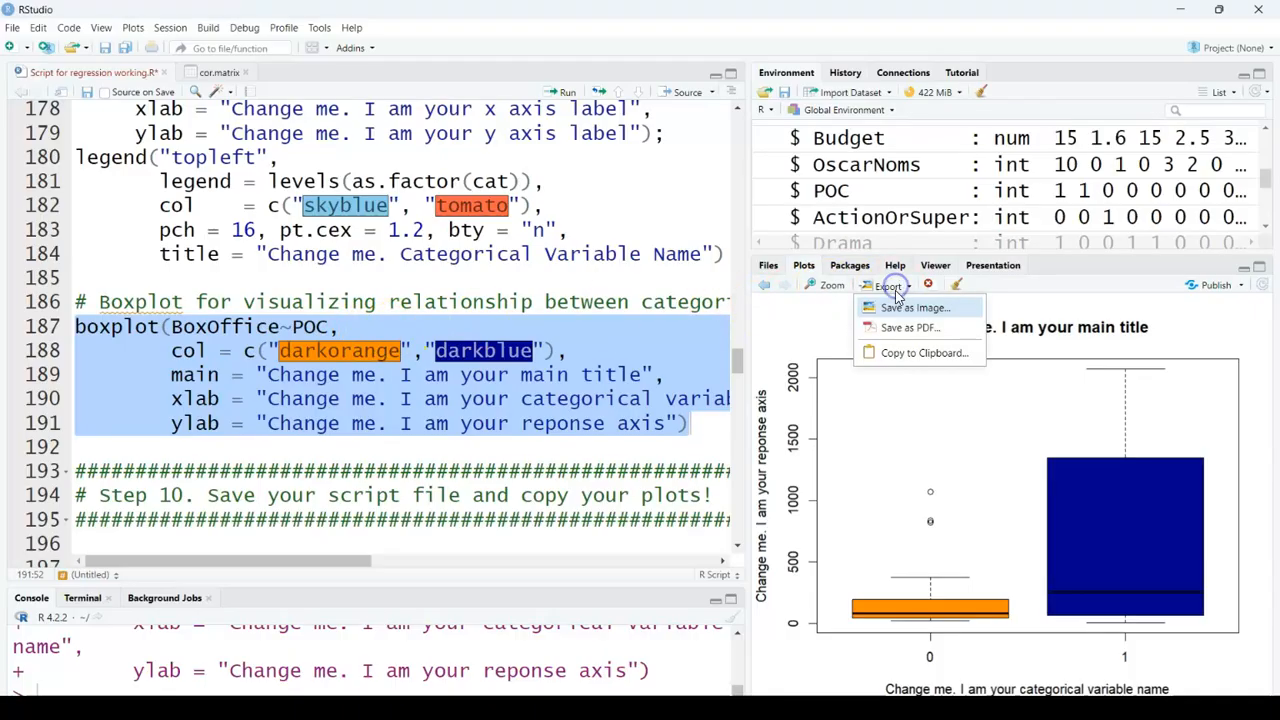
left_click(918, 353)
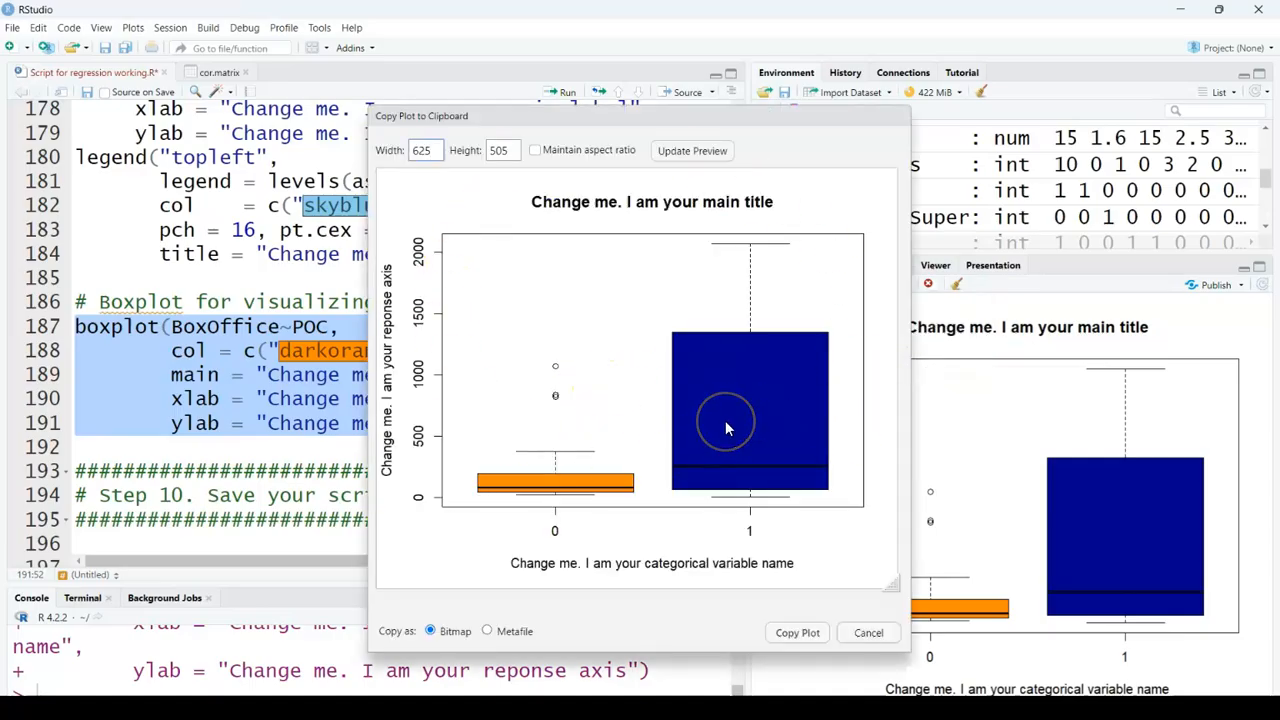
left_click(805, 633)
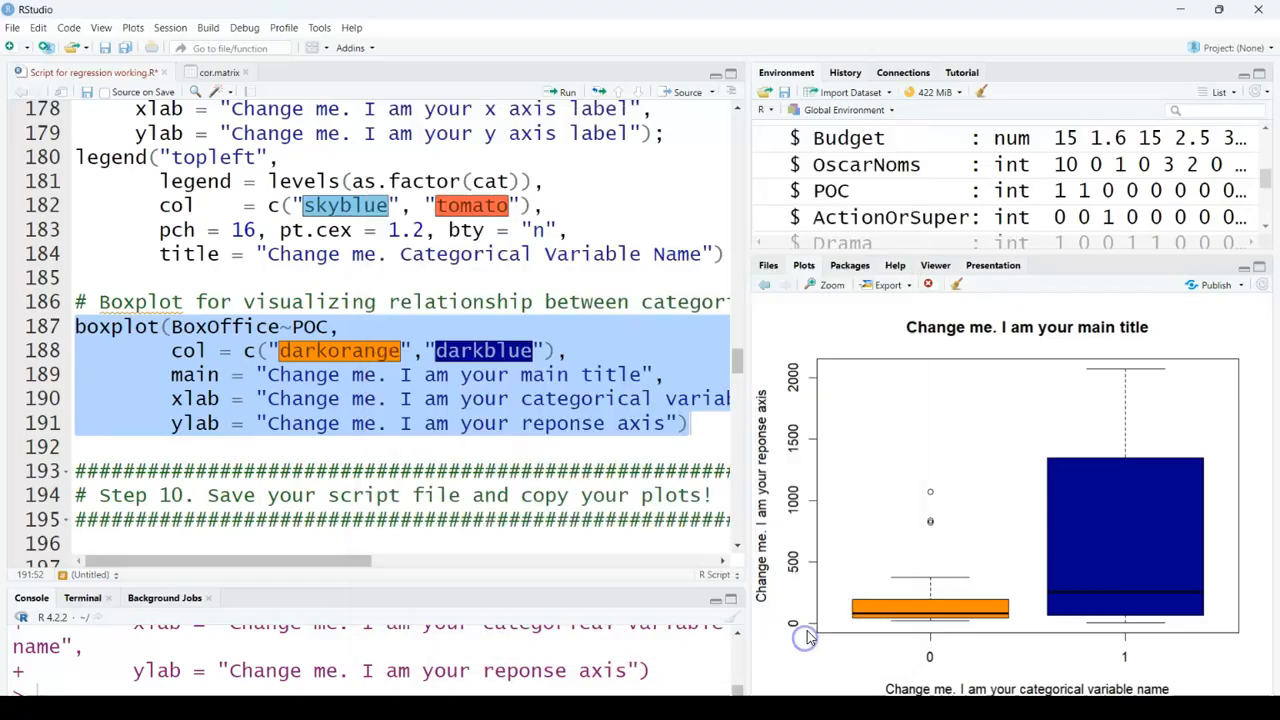
Step: Bring up the Word document, paste the boxplot picture into it, and shrink it to about half its size
left_click_drag(0, 182, 819, 68)
right_click(360, 288)
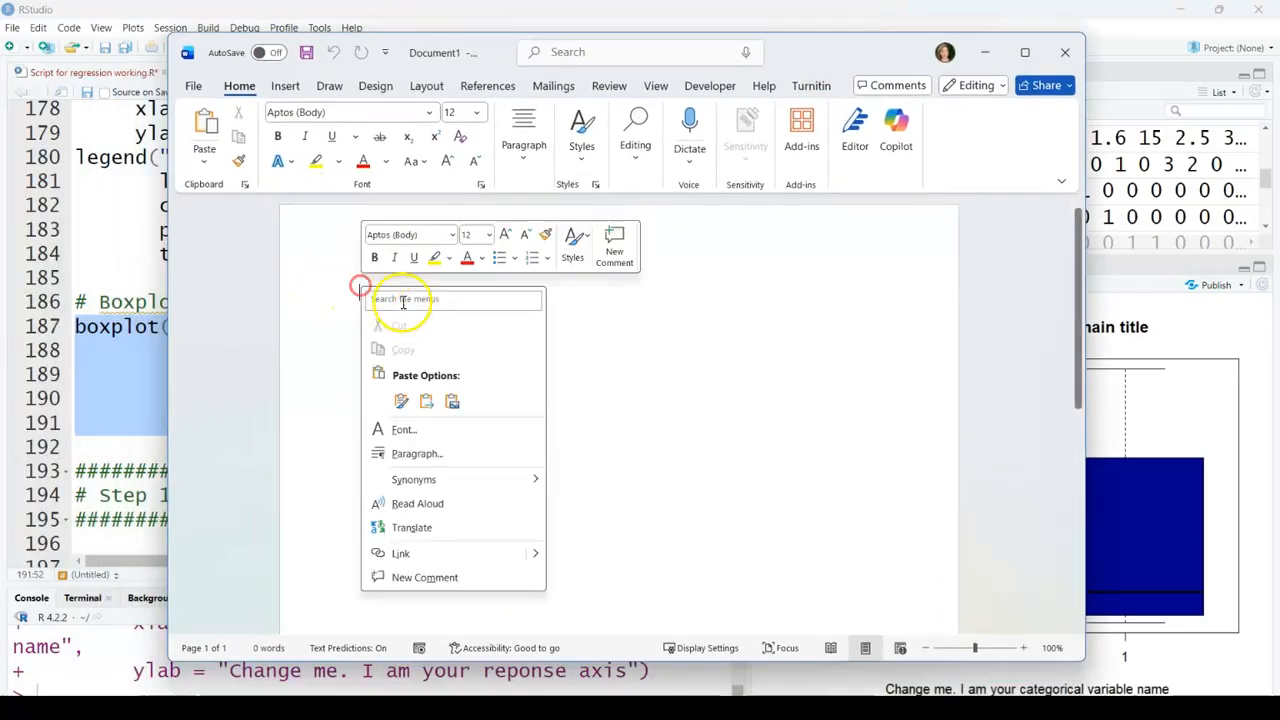
left_click(455, 404)
left_click(497, 377)
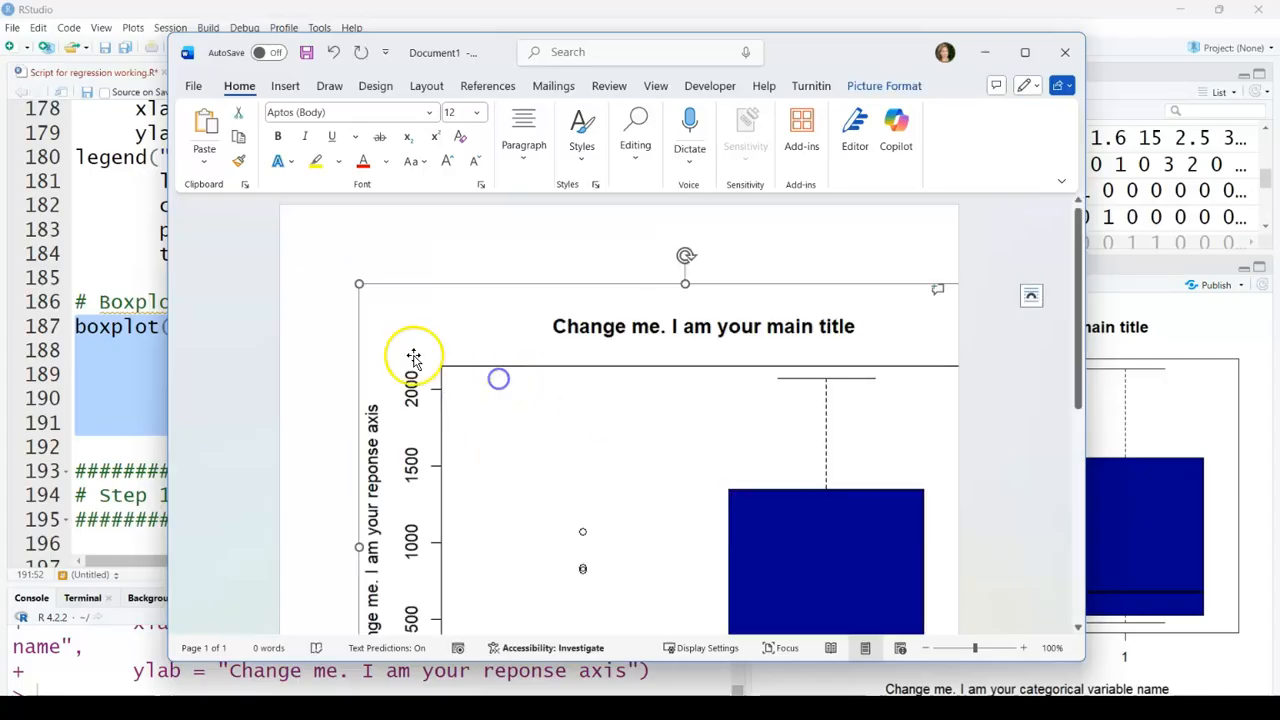
left_click_drag(461, 335, 865, 541)
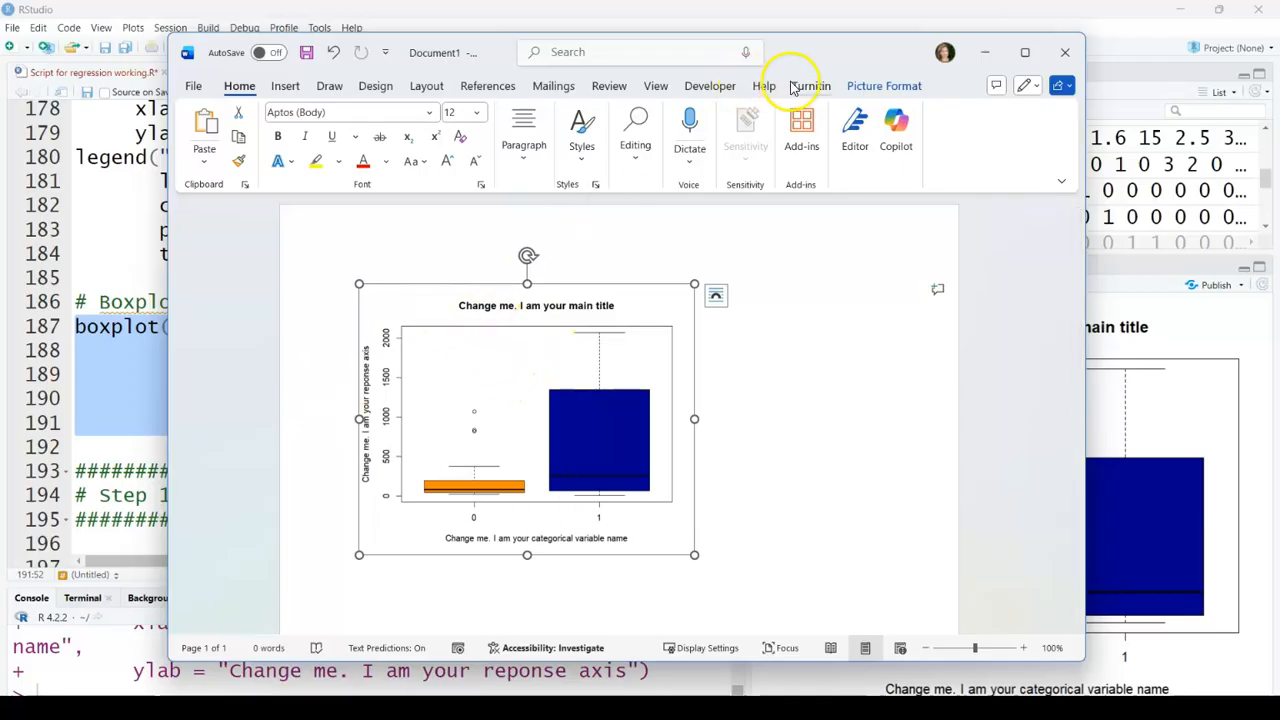
Step: Enlarge the console to show the final model's coefficient summary and paste a screenshot of it into the Word document below the boxplot
left_click_drag(817, 55, 0, 71)
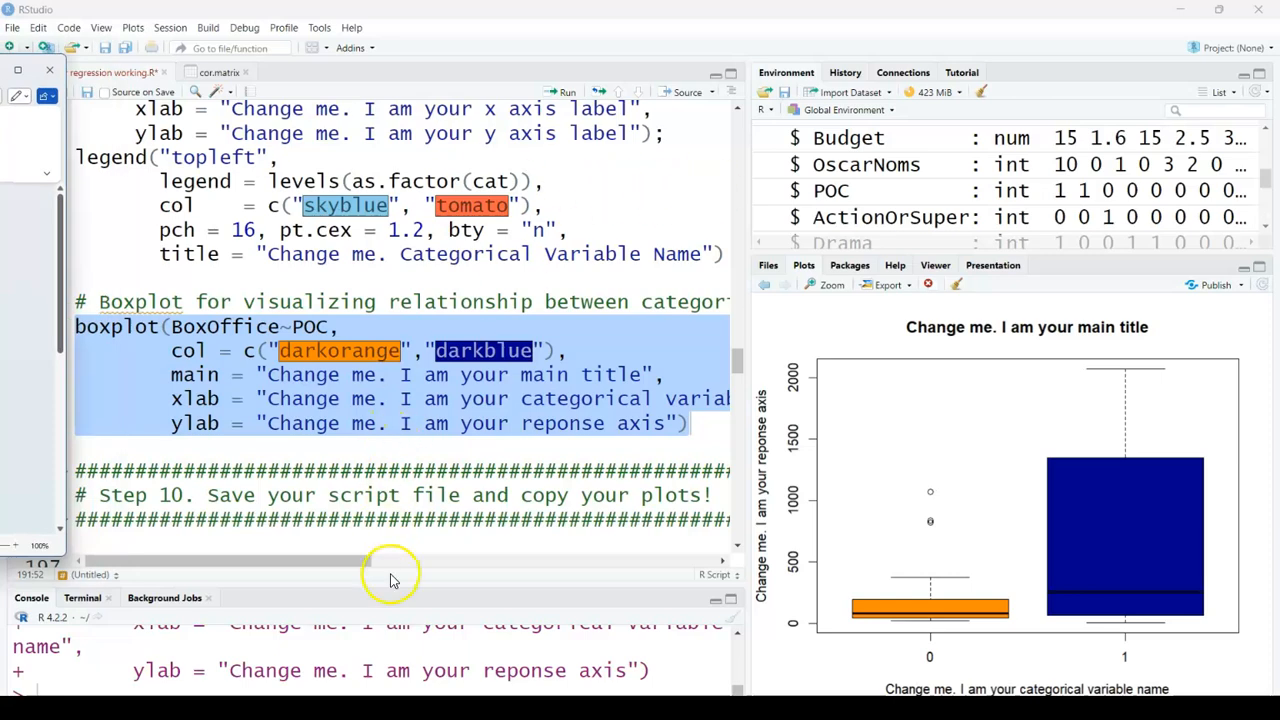
left_click_drag(393, 594, 386, 280)
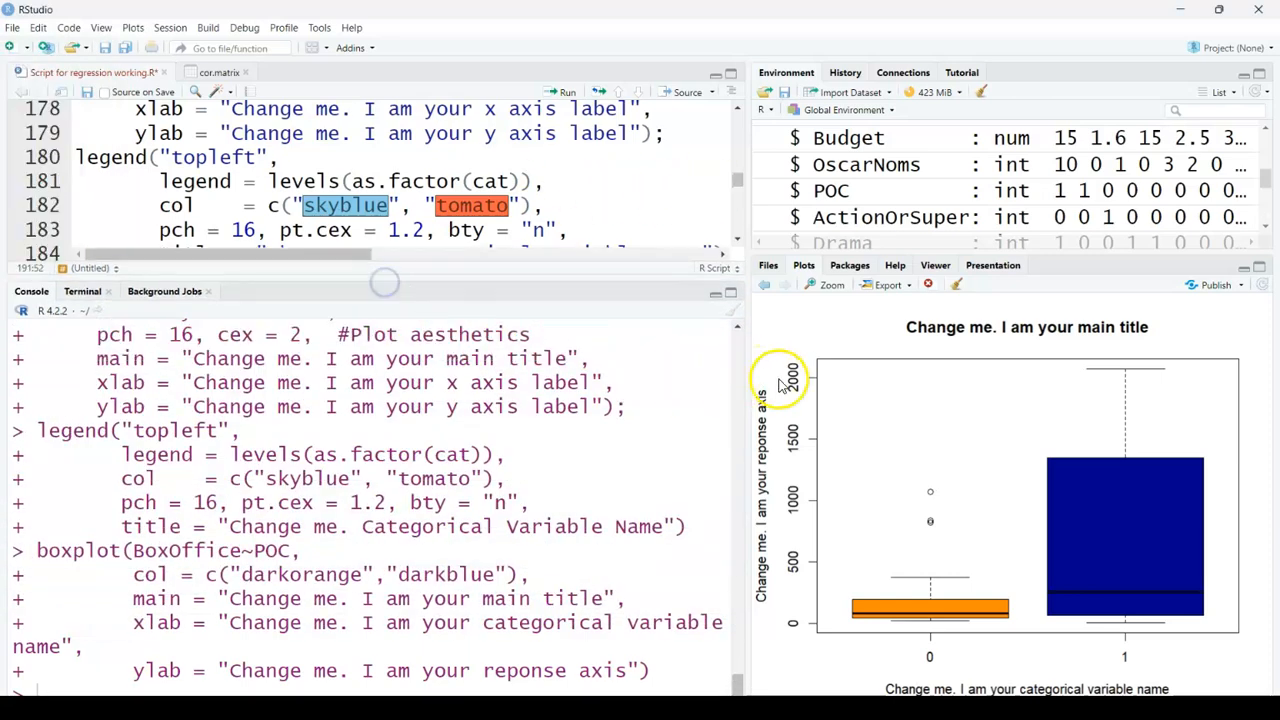
left_click_drag(750, 371, 968, 371)
scroll(440, 466, "up", 5)
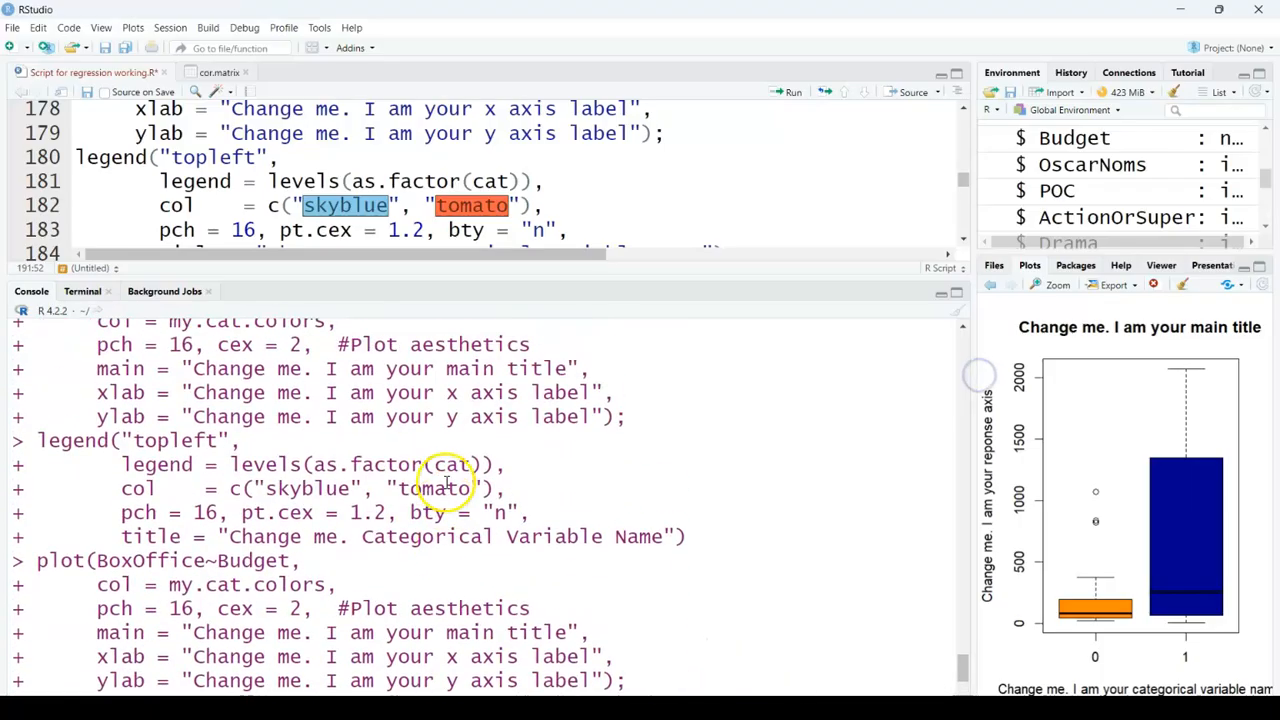
scroll(428, 466, "down", 10)
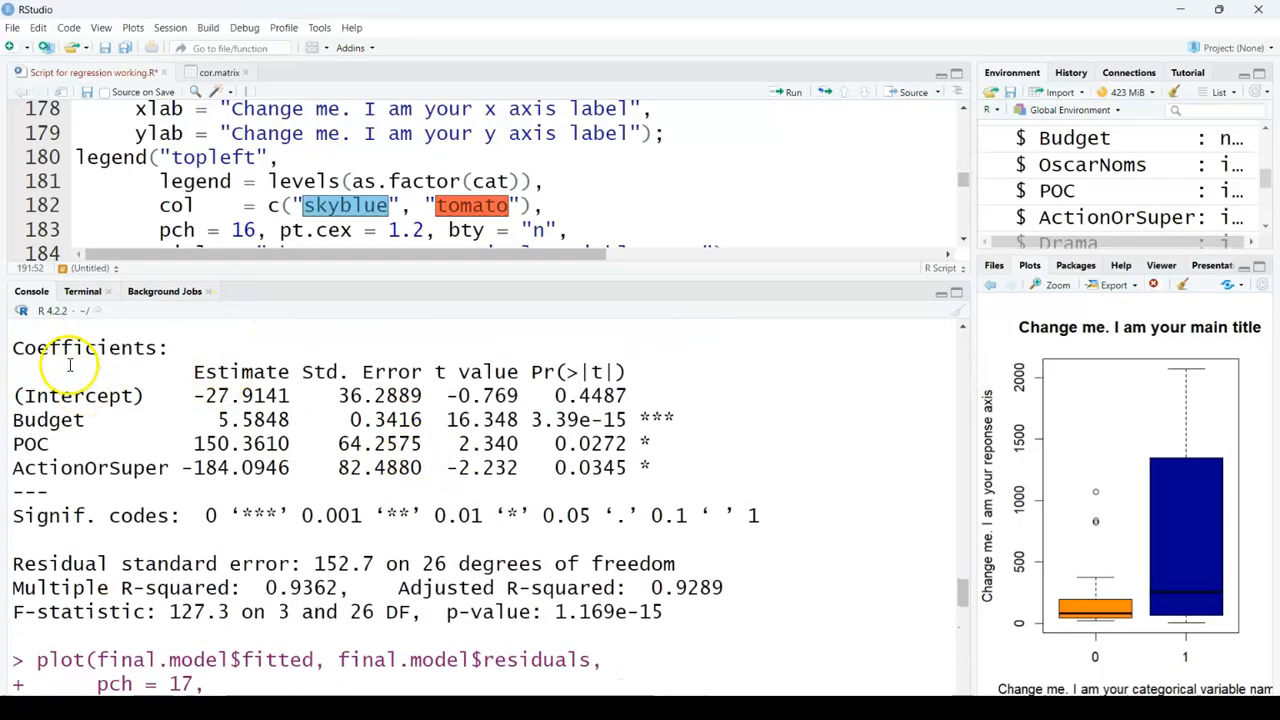
scroll(590, 455, "down", 2)
scroll(360, 440, "up", 2)
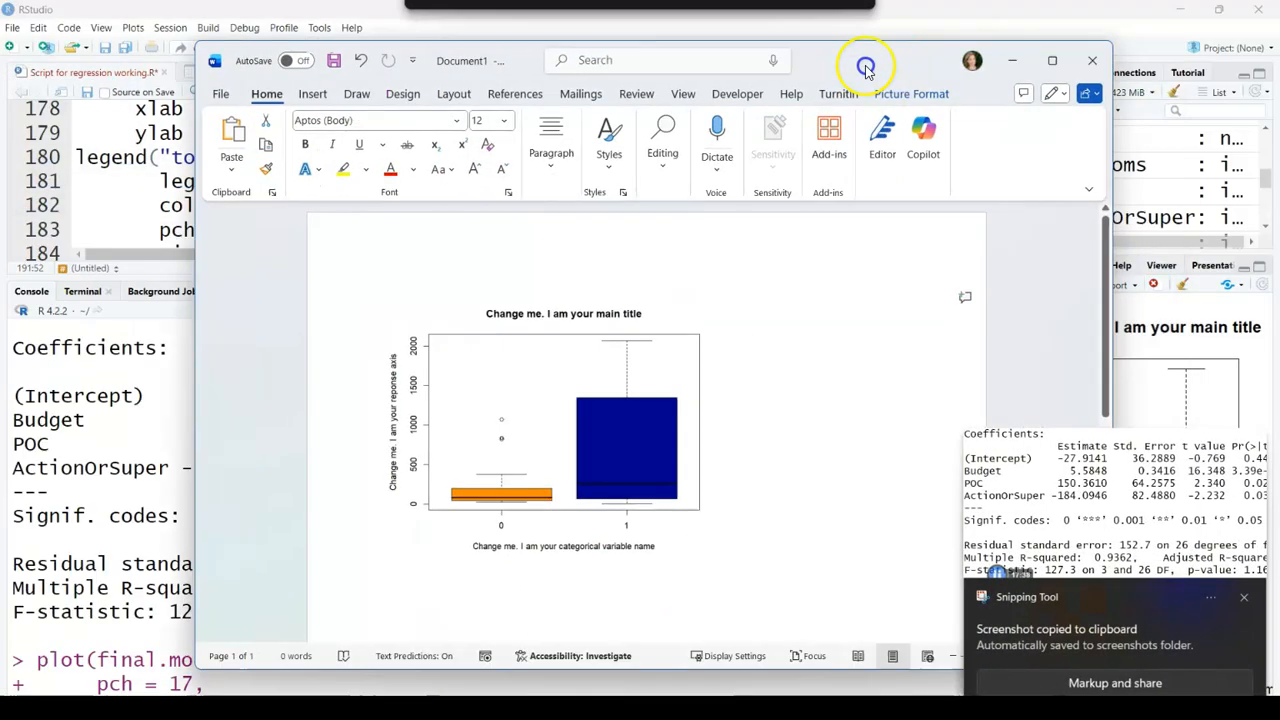
left_click(712, 530)
key("ctrl+v")
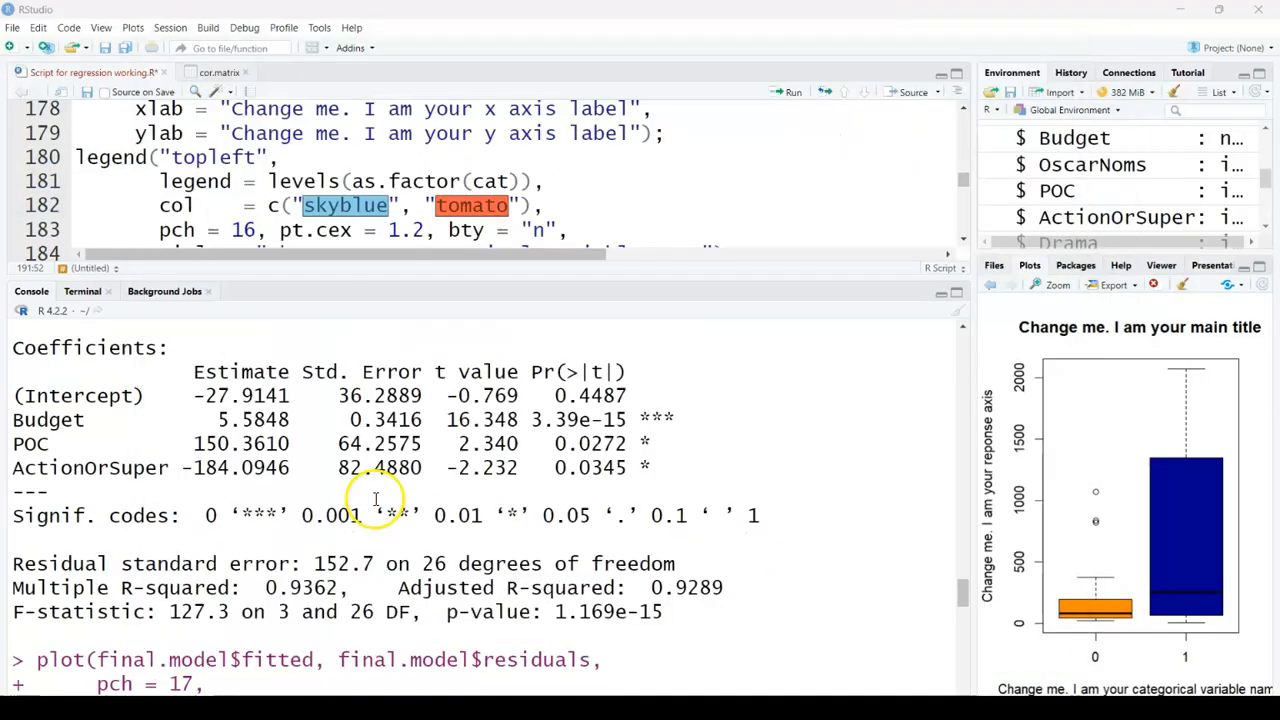